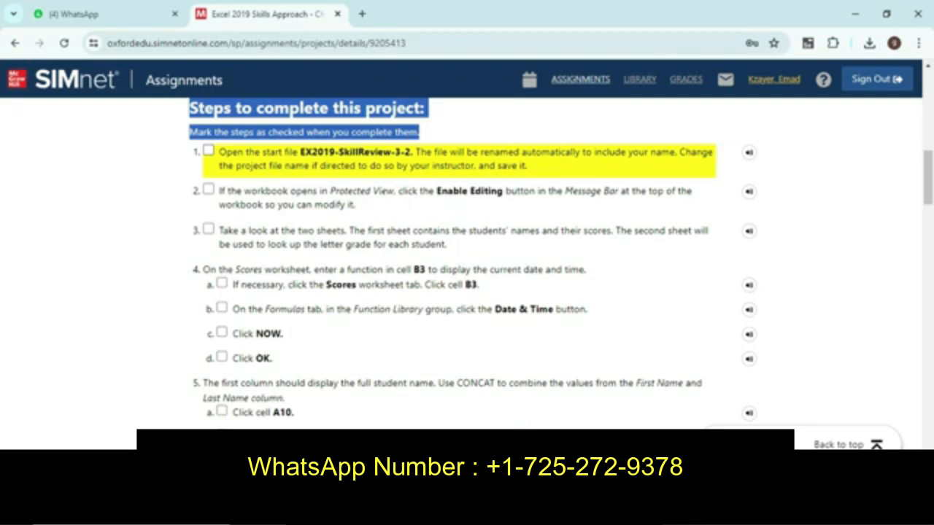
Step: Read project step 1 in the SIMnet instructions, then examine the grade book and grade lookup sheets in the Excel workbook
{"action": "left_click", "coordinate": [442, 131]}
{"action": "left_click_drag", "start_coordinate": [219, 151], "coordinate": [527, 166]}
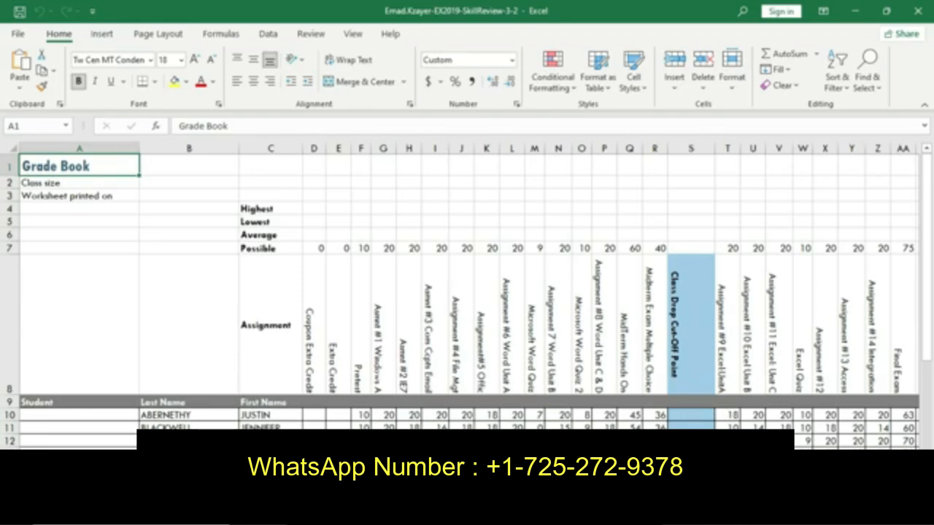
{"action": "scroll", "coordinate": [462, 301], "scroll_direction": "down", "scroll_amount": 3}
{"action": "scroll", "coordinate": [462, 301], "scroll_direction": "up", "scroll_amount": 3}
{"action": "key", "text": "ctrl+Page_Down"}
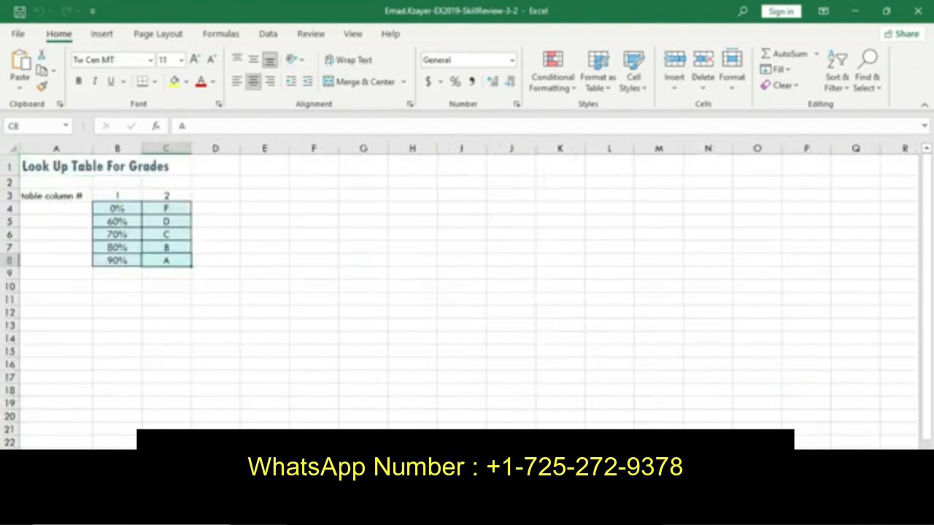
{"action": "key", "text": "ctrl+Page_Up"}
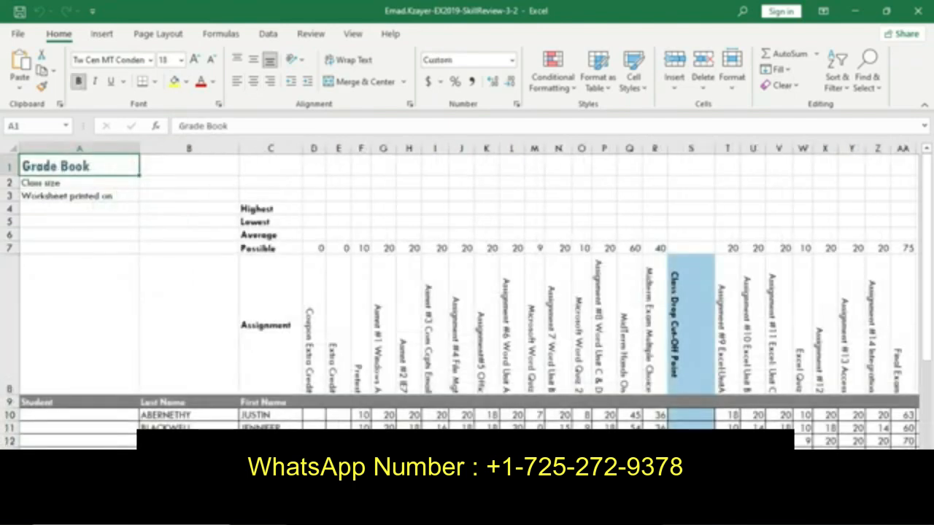
{"action": "key", "text": "alt+Tab"}
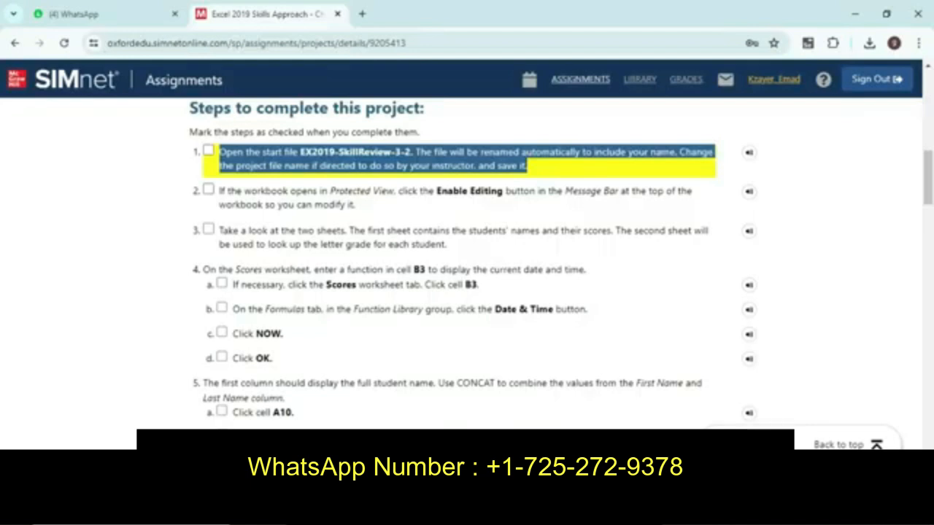
Step: Read project step 2, check that the Excel workbook is open for editing, and mark step 2 as completed in SIMnet
{"action": "left_click_drag", "start_coordinate": [219, 190], "coordinate": [356, 206]}
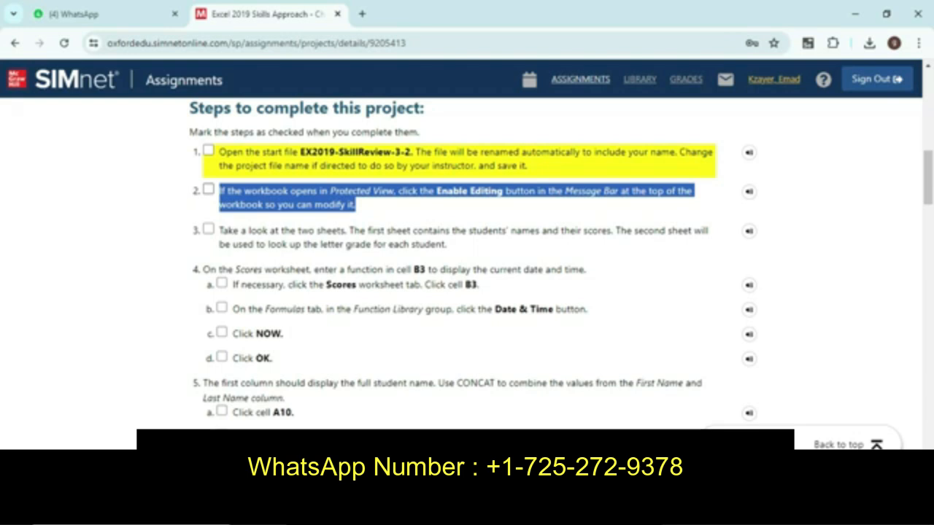
{"action": "key", "text": "alt+Tab"}
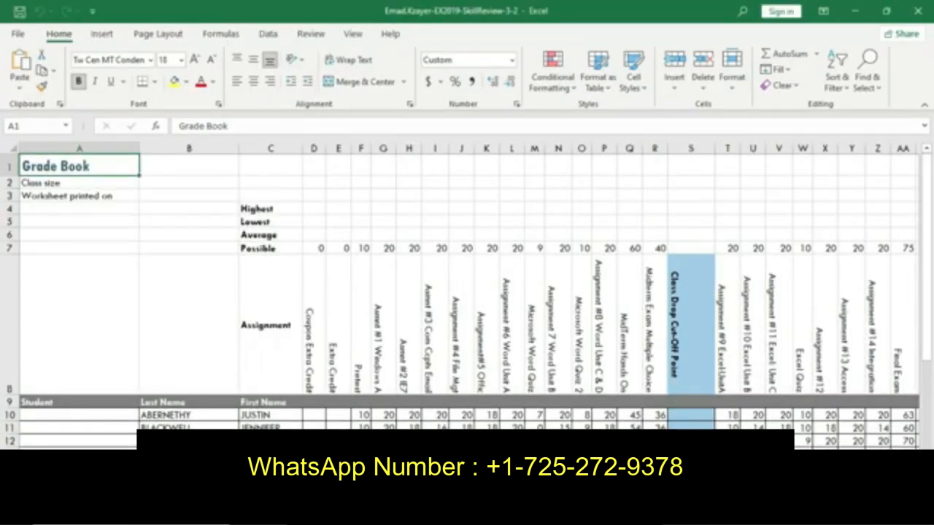
{"action": "scroll", "coordinate": [467, 292], "scroll_direction": "down", "scroll_amount": 6}
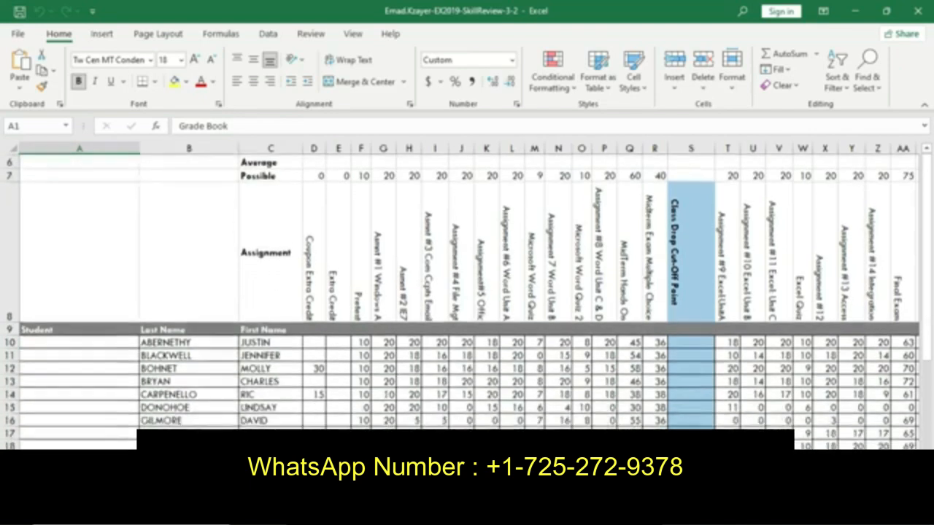
{"action": "scroll", "coordinate": [467, 292], "scroll_direction": "up", "scroll_amount": 6}
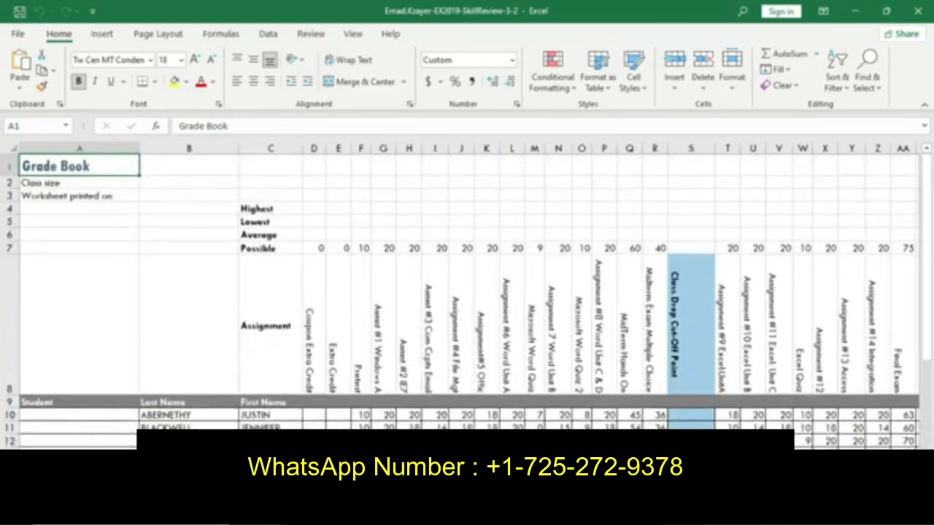
{"action": "key", "text": "alt+Tab"}
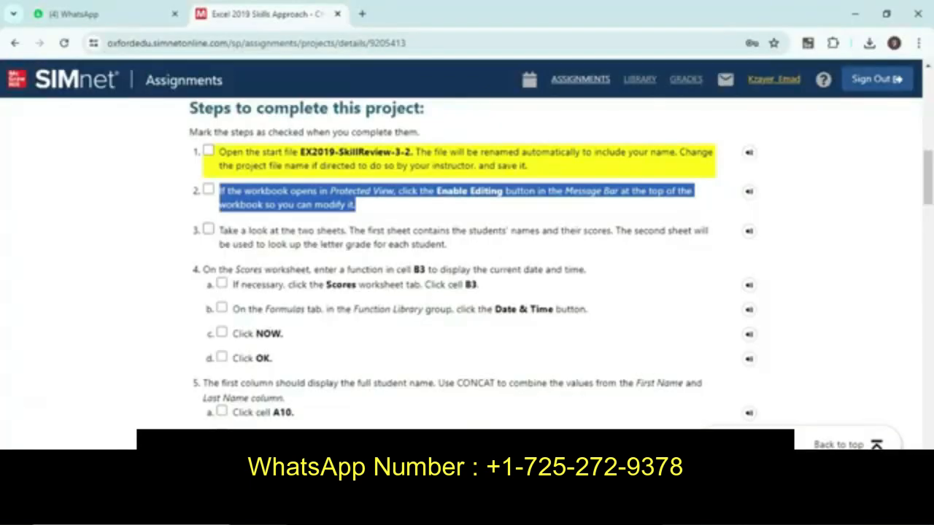
{"action": "left_click", "coordinate": [209, 190]}
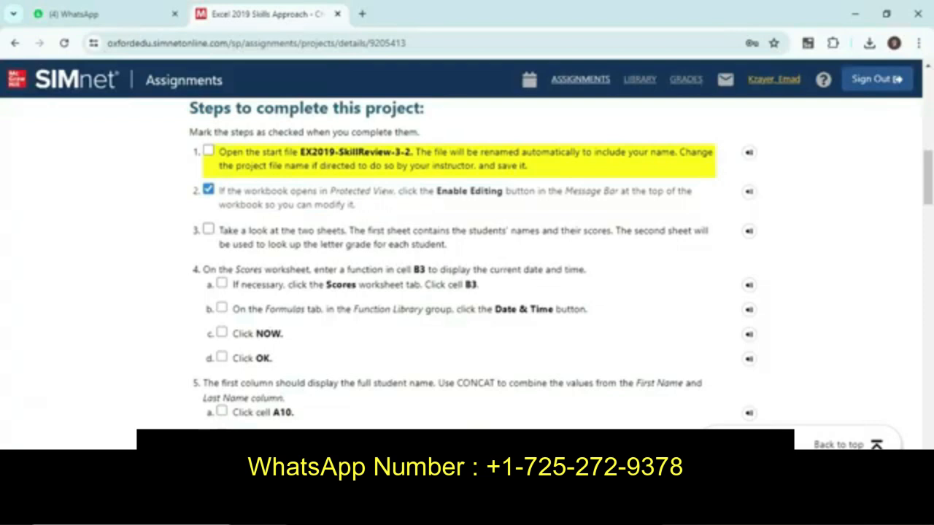
Step: Read project steps 3 and 4a in SIMnet and compare them with the grade book sheet in Excel
{"action": "left_click_drag", "start_coordinate": [219, 230], "coordinate": [446, 245]}
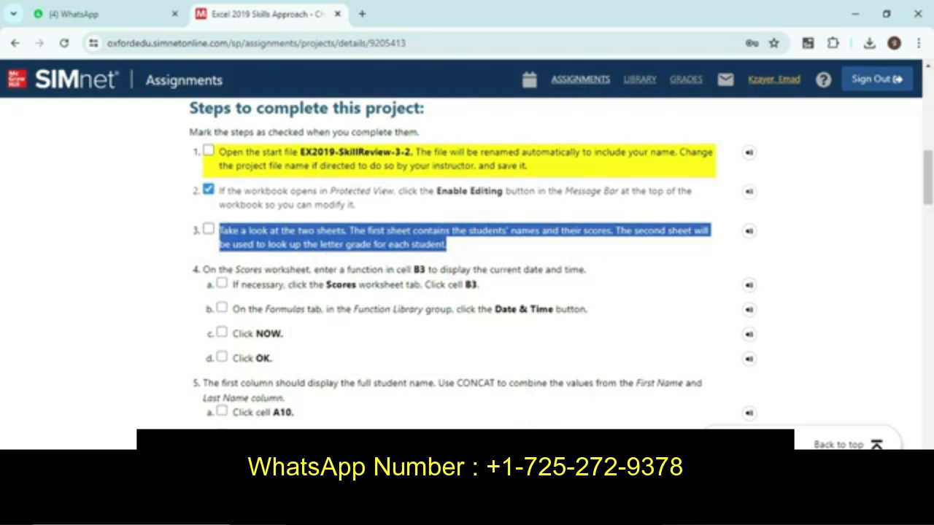
{"action": "key", "text": "alt+Tab"}
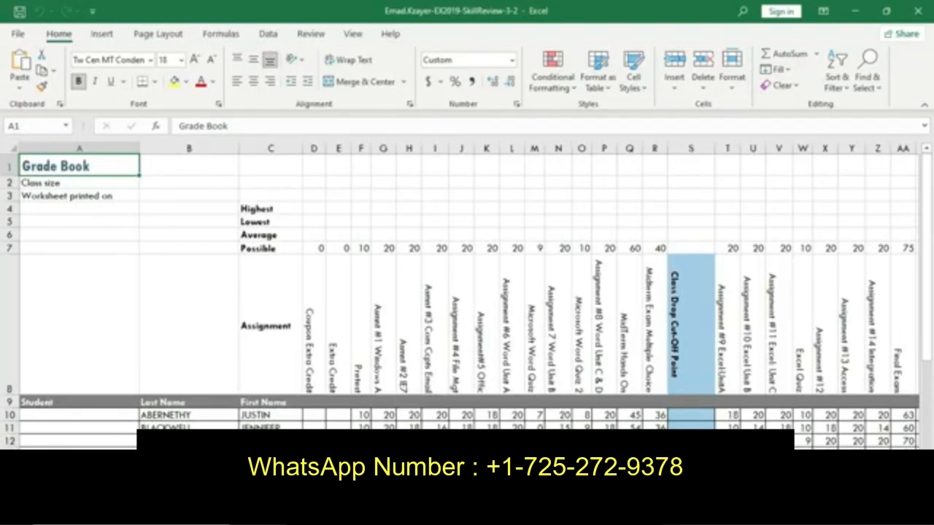
{"action": "key", "text": "alt+Tab"}
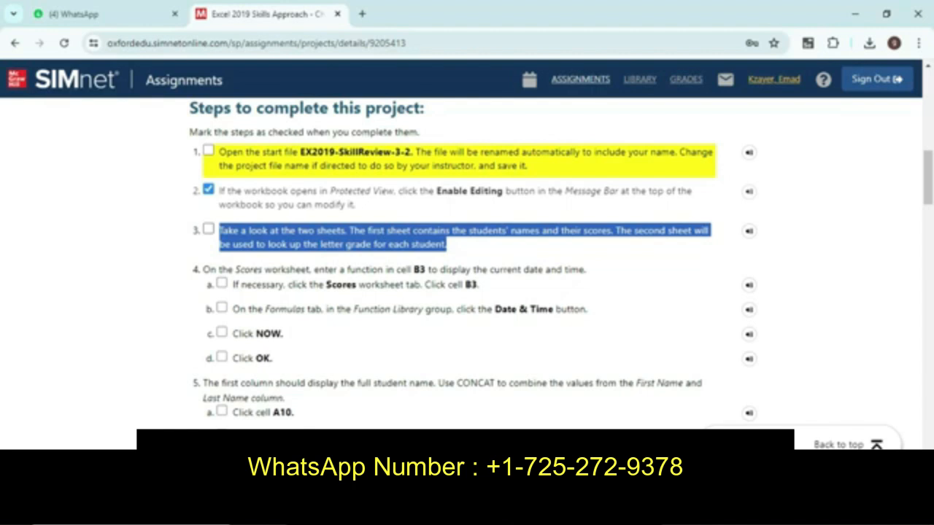
{"action": "scroll", "coordinate": [467, 263], "scroll_direction": "down", "scroll_amount": 1}
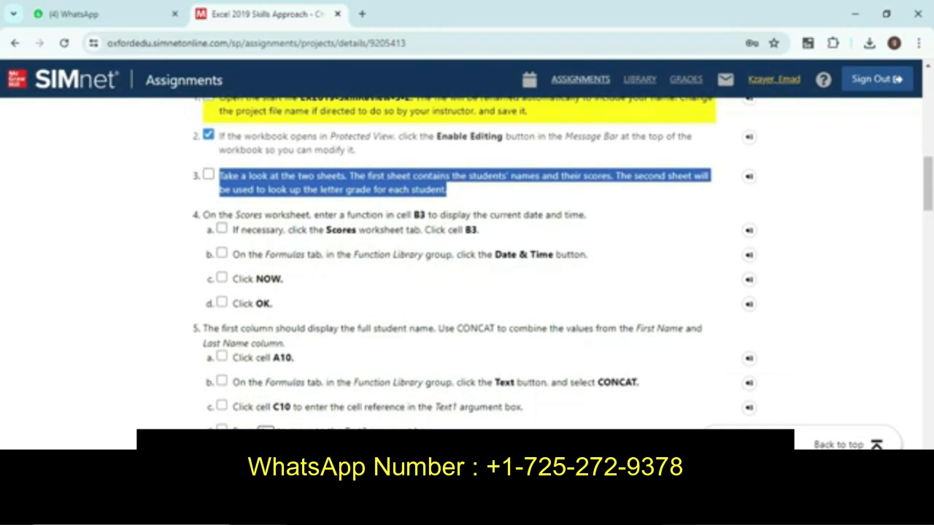
{"action": "left_click", "coordinate": [464, 190]}
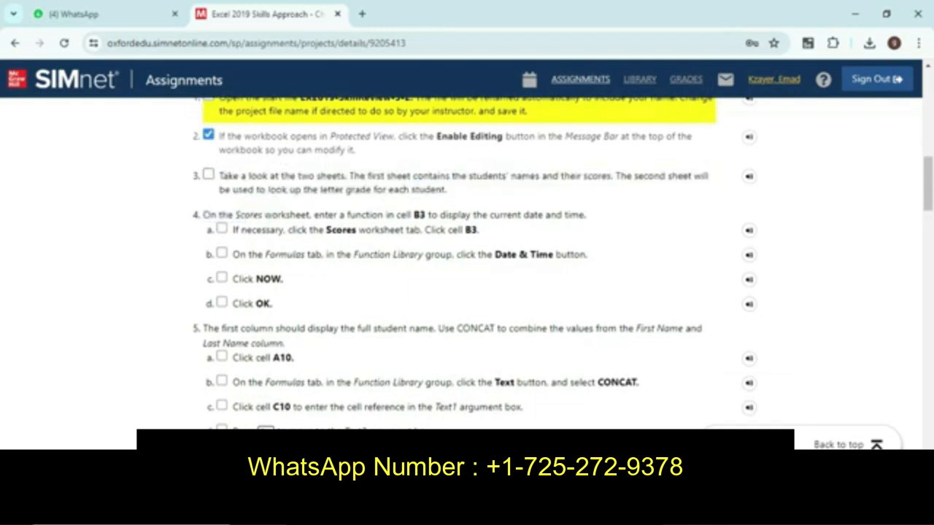
{"action": "left_click_drag", "start_coordinate": [203, 214], "coordinate": [479, 231]}
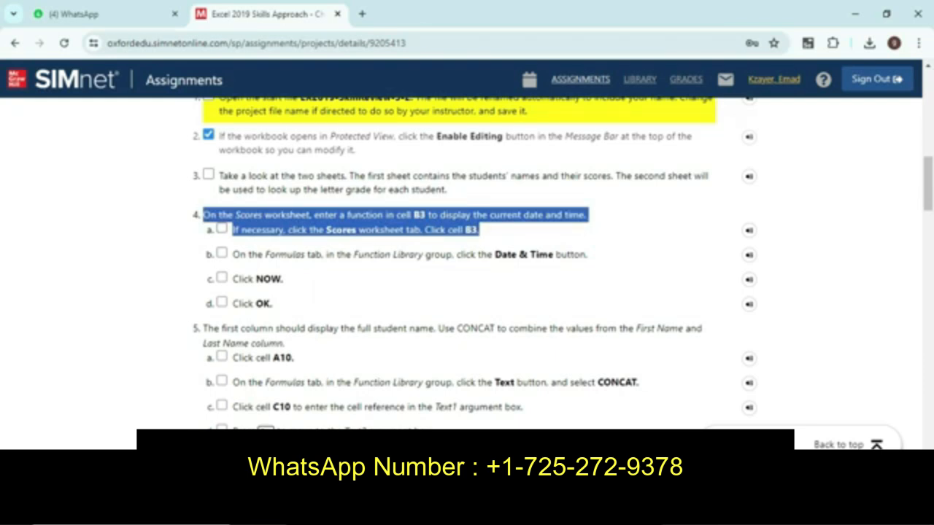
{"action": "key", "text": "alt+Tab"}
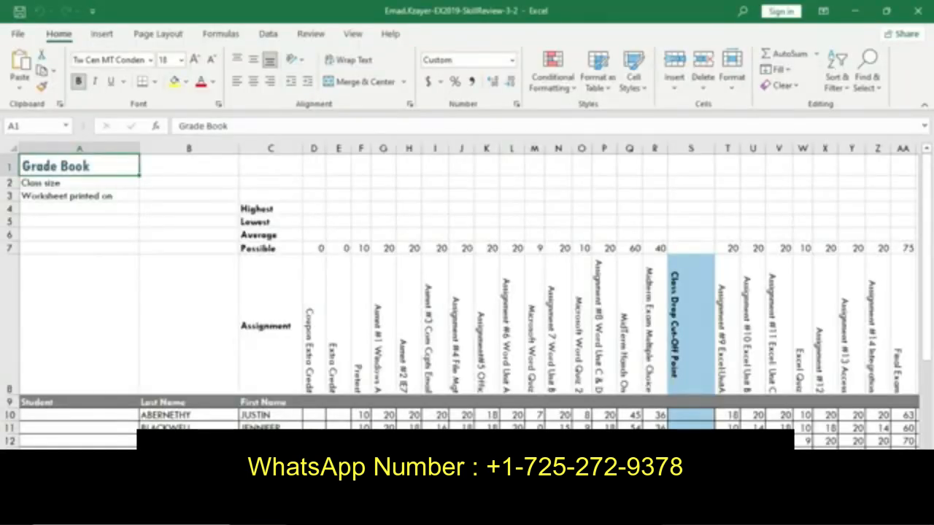
{"action": "key", "text": "alt+Tab"}
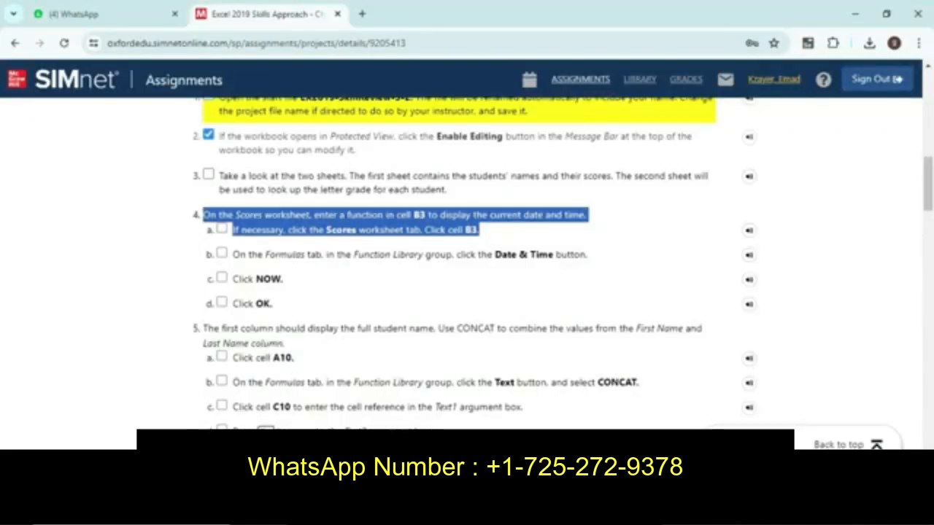
{"action": "key", "text": "alt+Tab"}
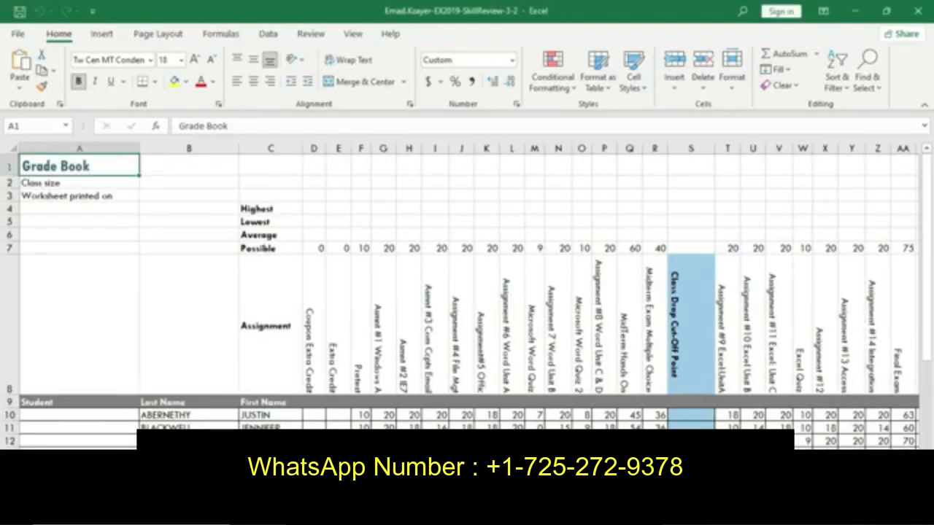
Step: Begin a formula with = in cell B3 and mark step 4a as completed in SIMnet
{"action": "left_click", "coordinate": [189, 196]}
{"action": "double_click", "coordinate": [189, 196]}
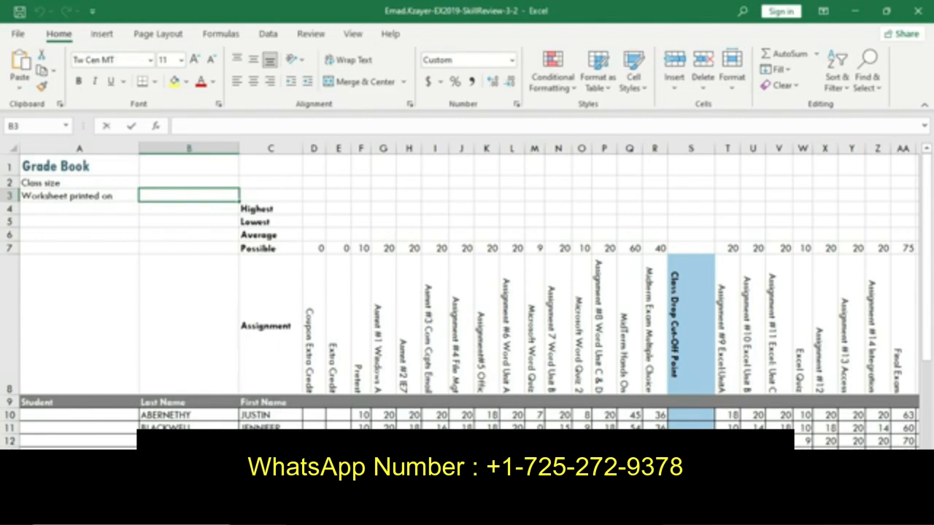
{"action": "type", "text": "="}
{"action": "key", "text": "alt+Tab"}
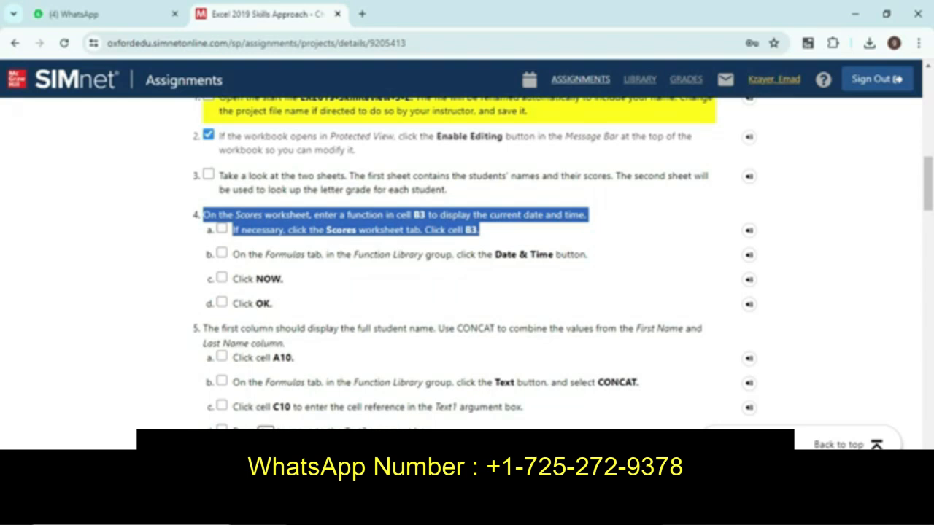
{"action": "left_click", "coordinate": [222, 228]}
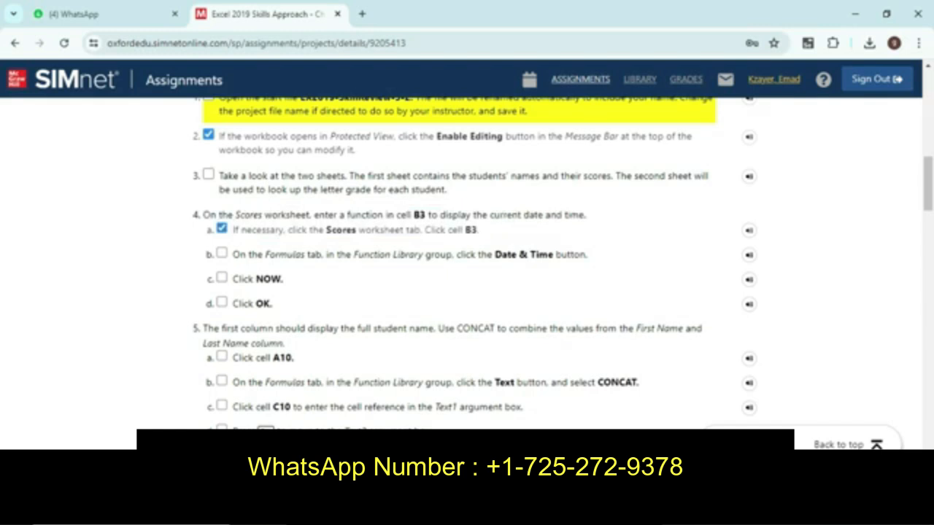
Step: Read steps 4b and 4c in SIMnet and look through Excel's Date & Time functions for the required one
{"action": "left_click_drag", "start_coordinate": [232, 254], "coordinate": [588, 254]}
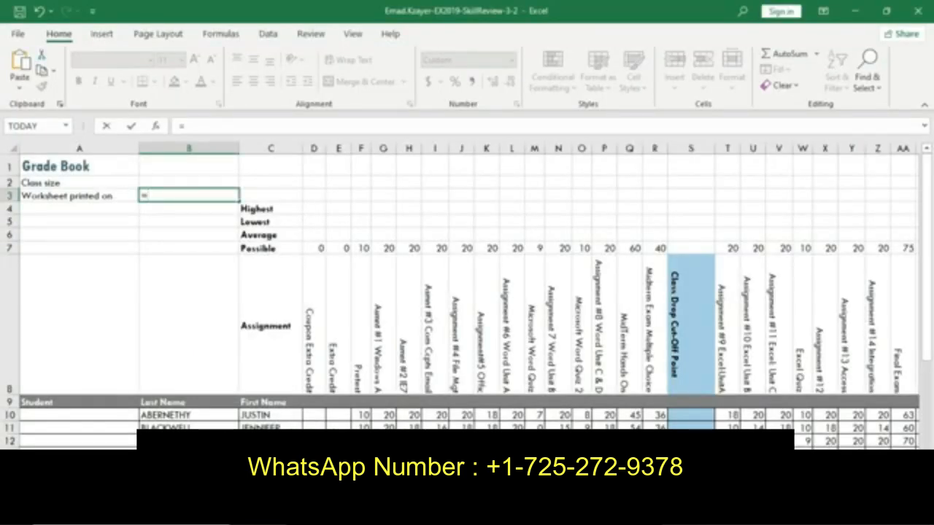
{"action": "left_click", "coordinate": [221, 33]}
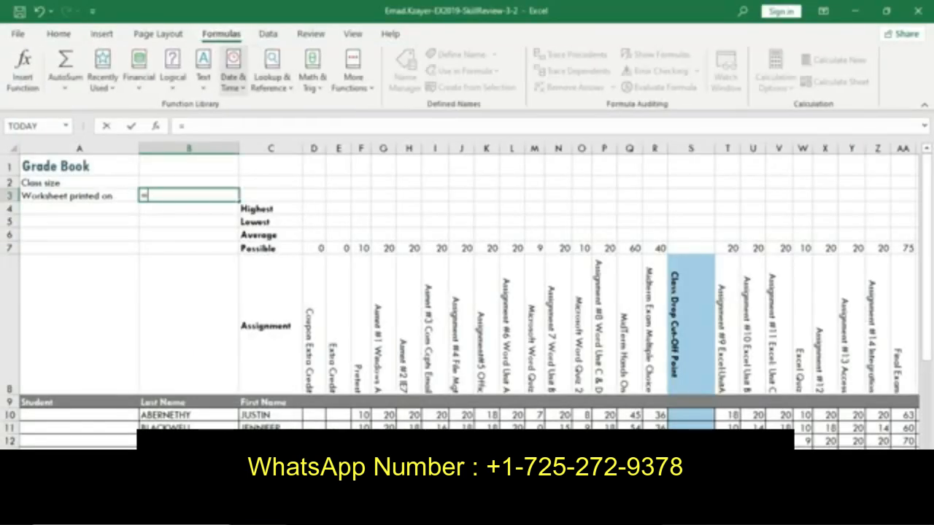
{"action": "left_click", "coordinate": [232, 73]}
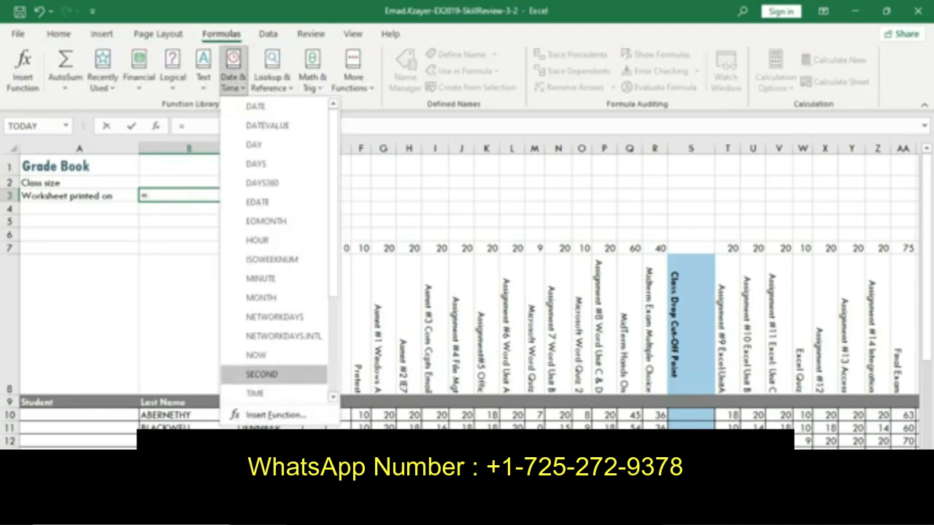
{"action": "scroll", "coordinate": [263, 375], "scroll_direction": "down", "scroll_amount": 3}
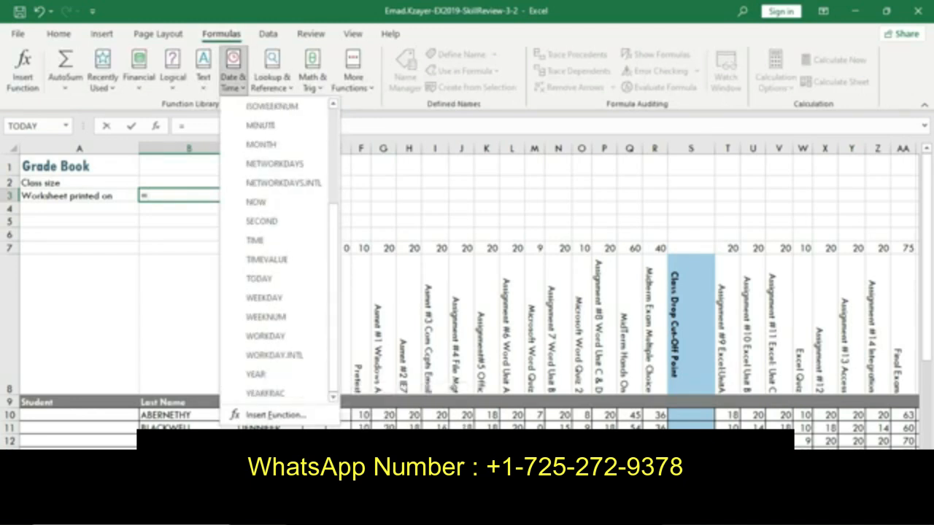
{"action": "key", "text": "alt+Tab"}
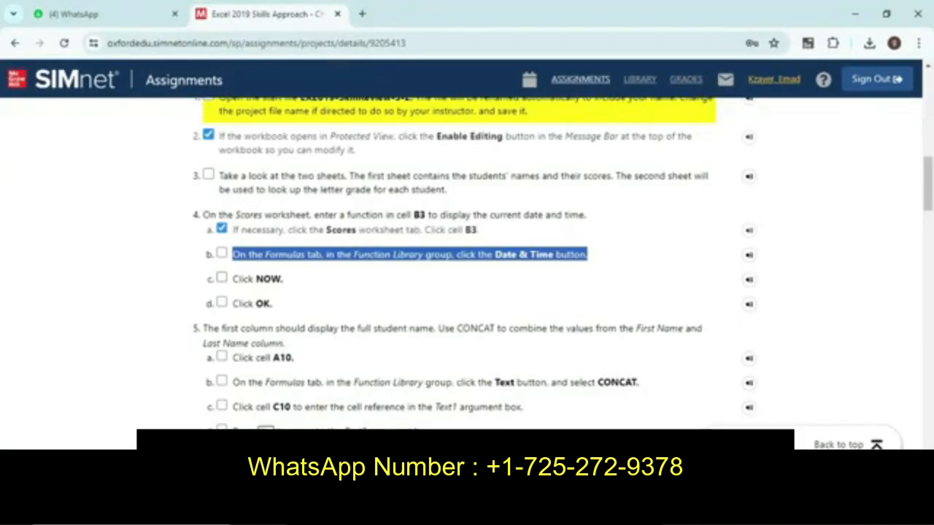
{"action": "left_click", "coordinate": [583, 267]}
{"action": "left_click_drag", "start_coordinate": [232, 279], "coordinate": [283, 279]}
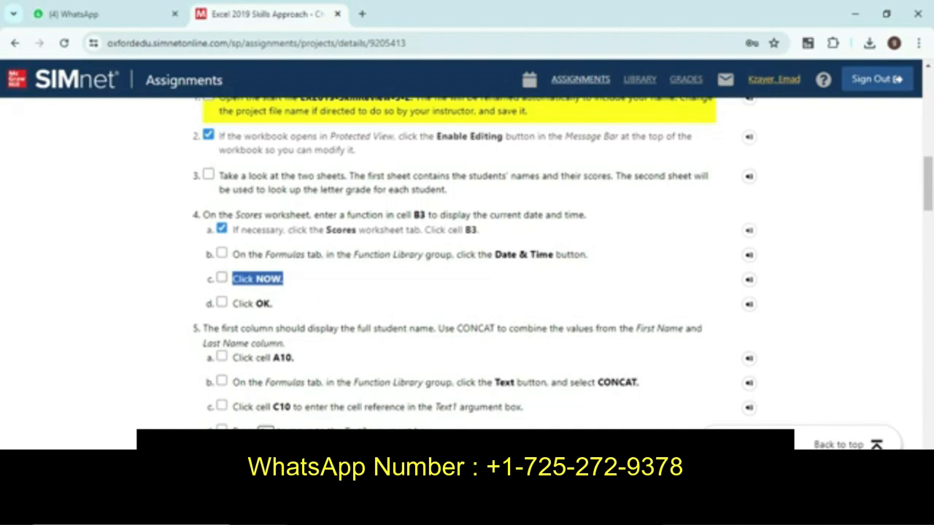
Step: Insert the NOW function from the Date & Time category into cell B3 in Excel, then return to the SIMnet instructions
{"action": "key", "text": "alt+Tab"}
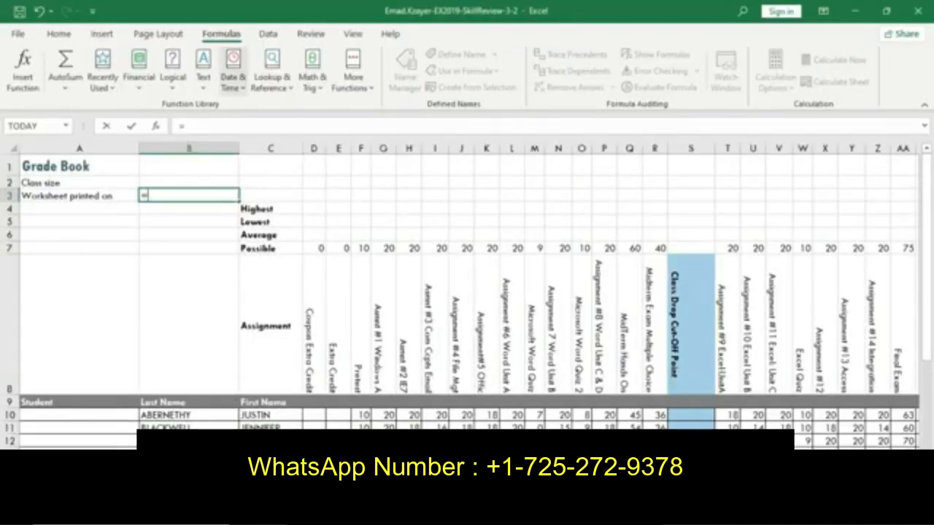
{"action": "left_click", "coordinate": [233, 70]}
{"action": "scroll", "coordinate": [274, 219], "scroll_direction": "down", "scroll_amount": 3}
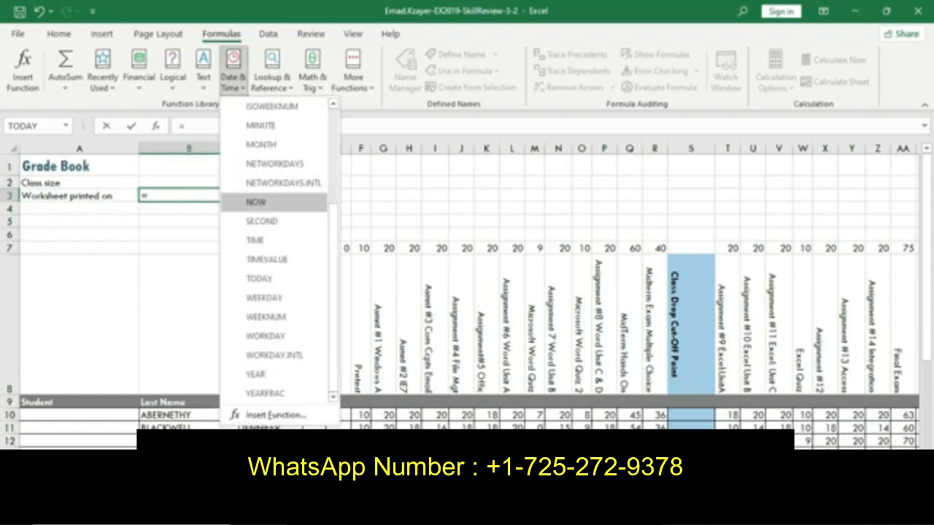
{"action": "left_click", "coordinate": [256, 202]}
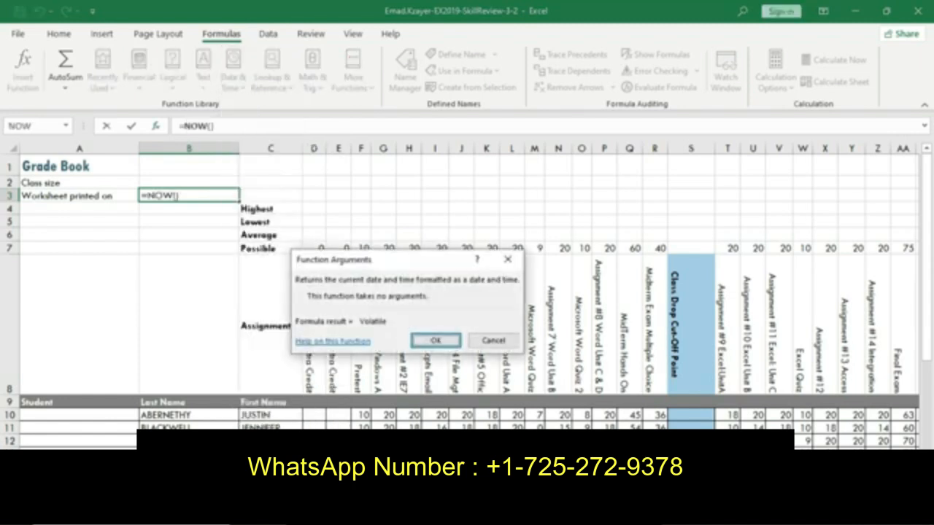
{"action": "key", "text": "alt+Tab"}
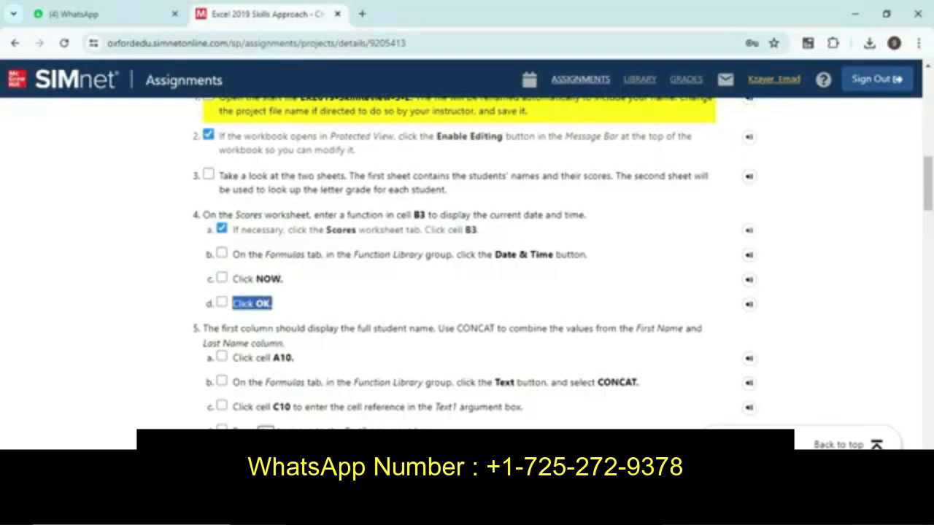
{"action": "key", "text": "alt+Tab"}
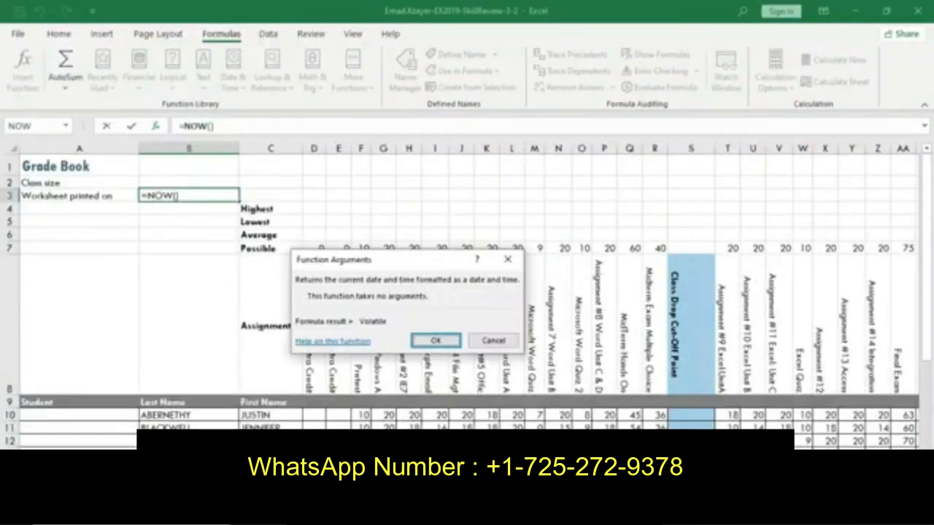
{"action": "key", "text": "Return"}
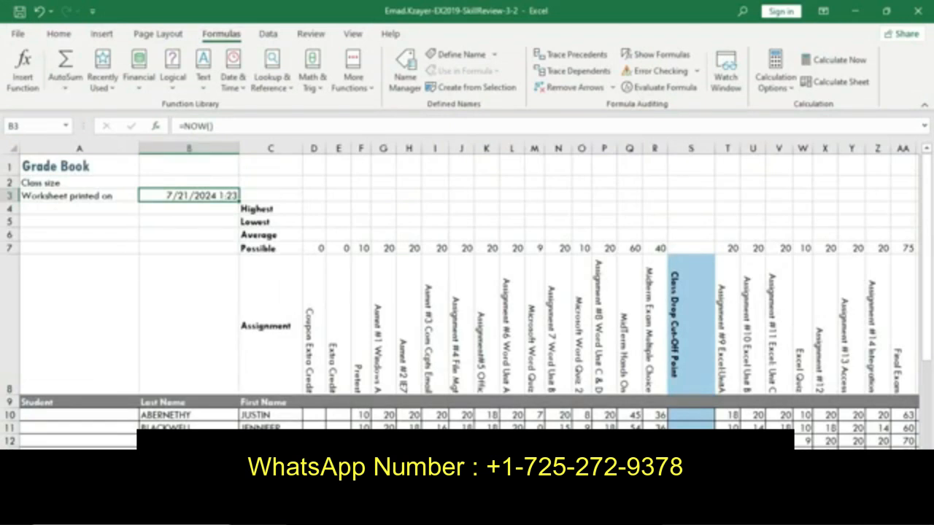
{"action": "key", "text": "alt+Tab"}
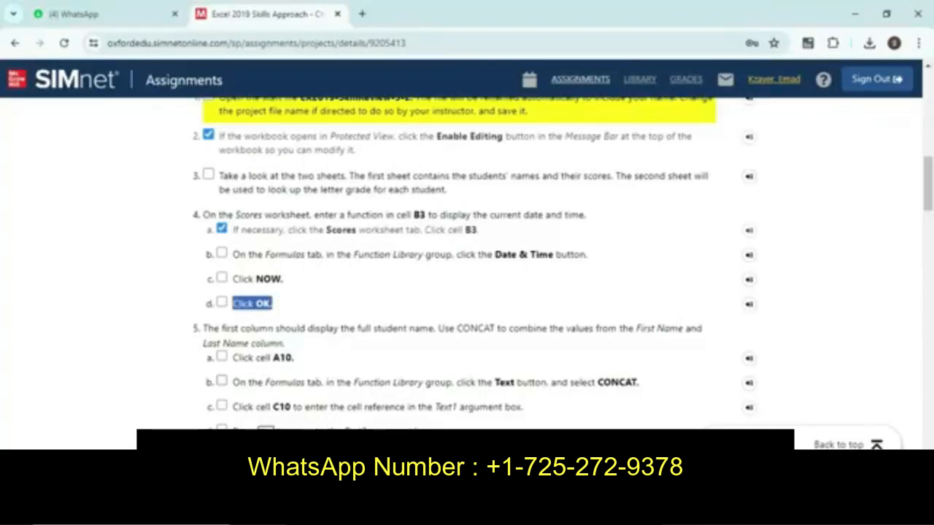
Step: Read step 5 and step 5a in SIMnet, and select cell A10 in the Excel grade book
{"action": "left_click_drag", "start_coordinate": [204, 329], "coordinate": [294, 358]}
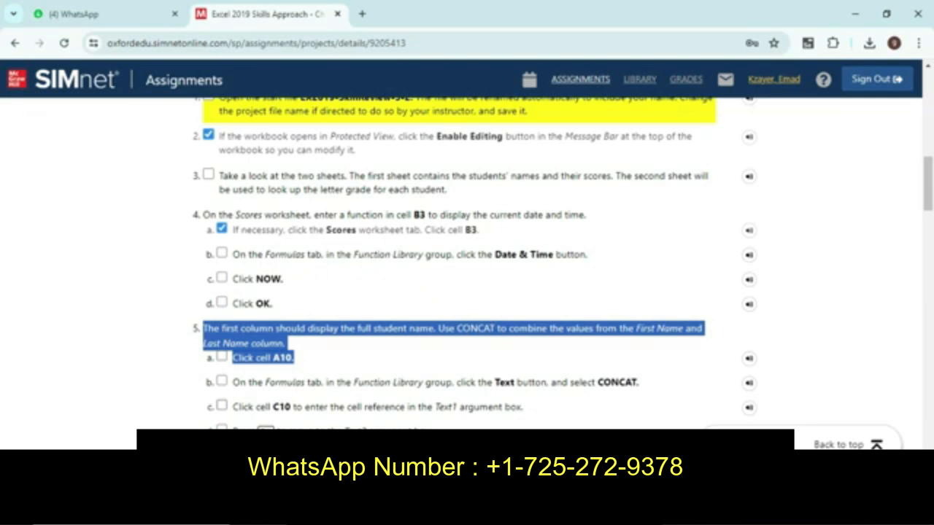
{"action": "key", "text": "alt+Tab"}
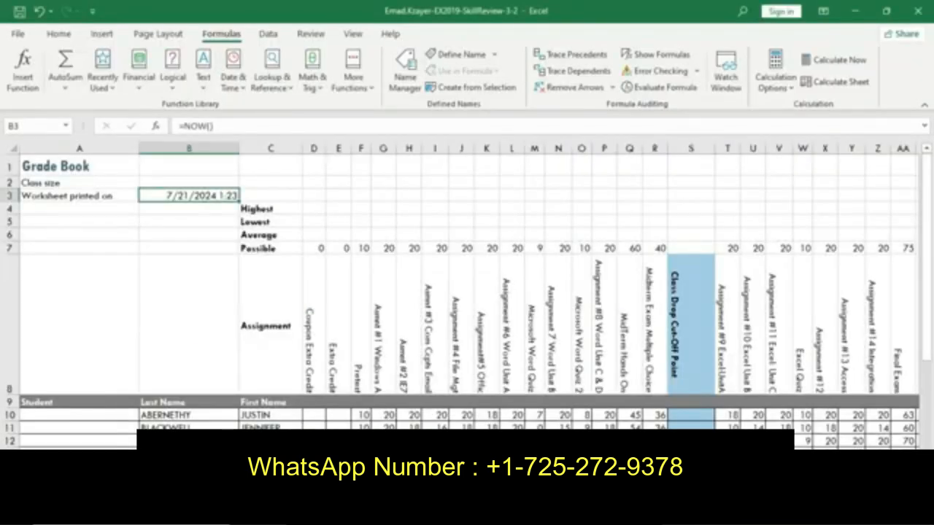
{"action": "left_click", "coordinate": [79, 415]}
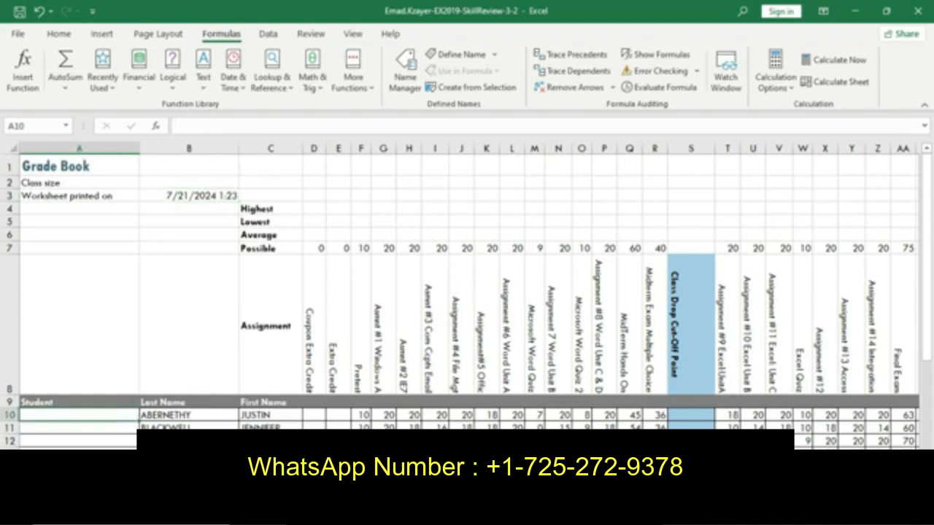
Step: Read step 5b in SIMnet, try the CONCATENATE text function in Excel, and begin a formula with = in cell A10
{"action": "key", "text": "alt+Tab"}
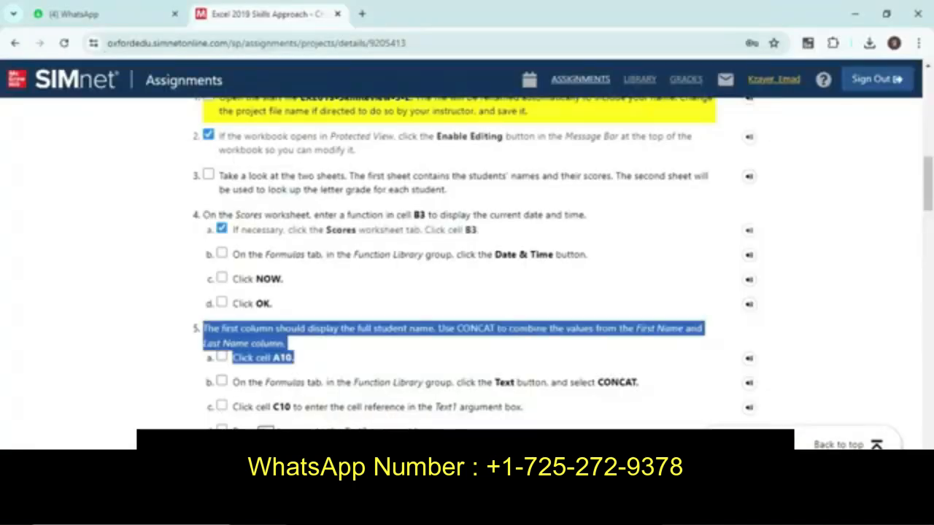
{"action": "left_click_drag", "start_coordinate": [232, 382], "coordinate": [639, 382]}
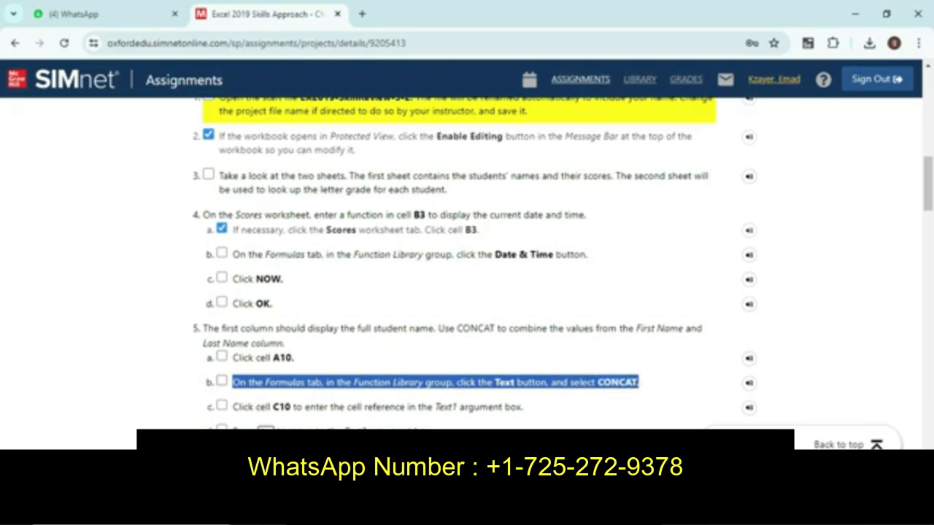
{"action": "key", "text": "alt+Tab"}
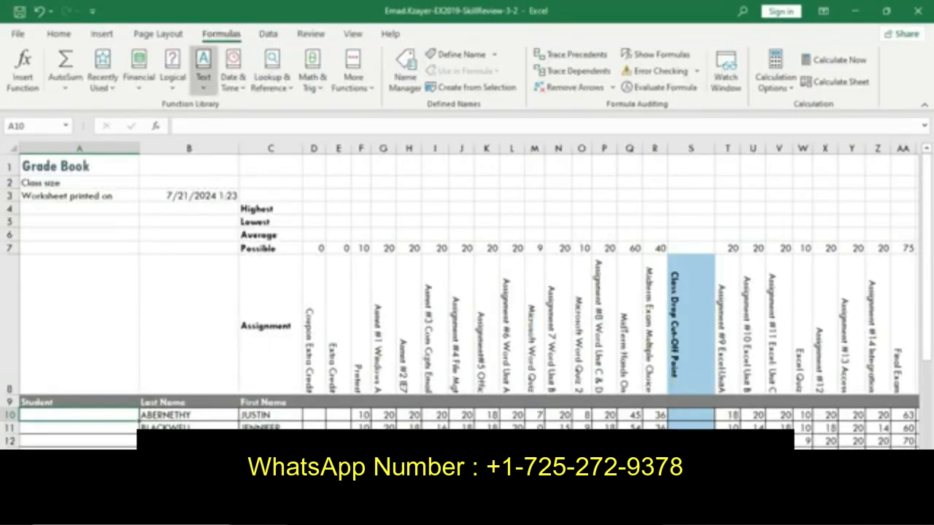
{"action": "left_click", "coordinate": [203, 77]}
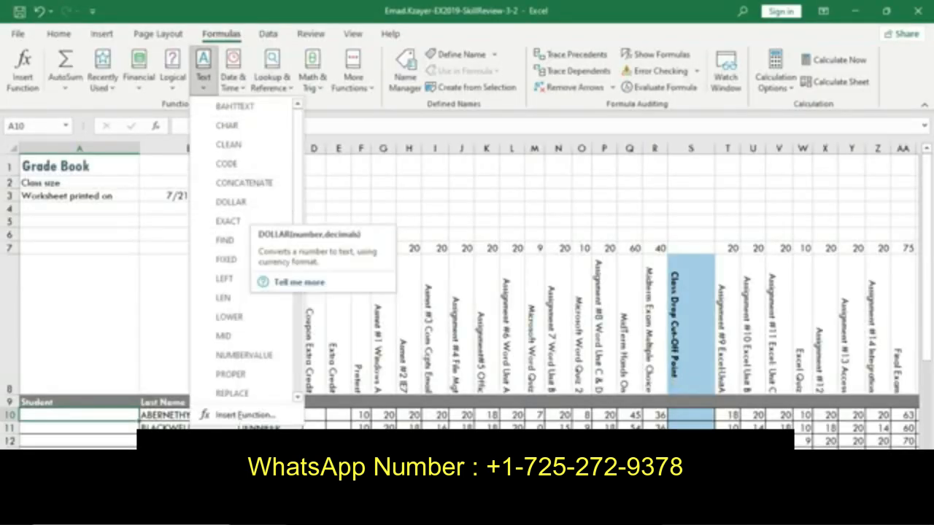
{"action": "left_click", "coordinate": [245, 183]}
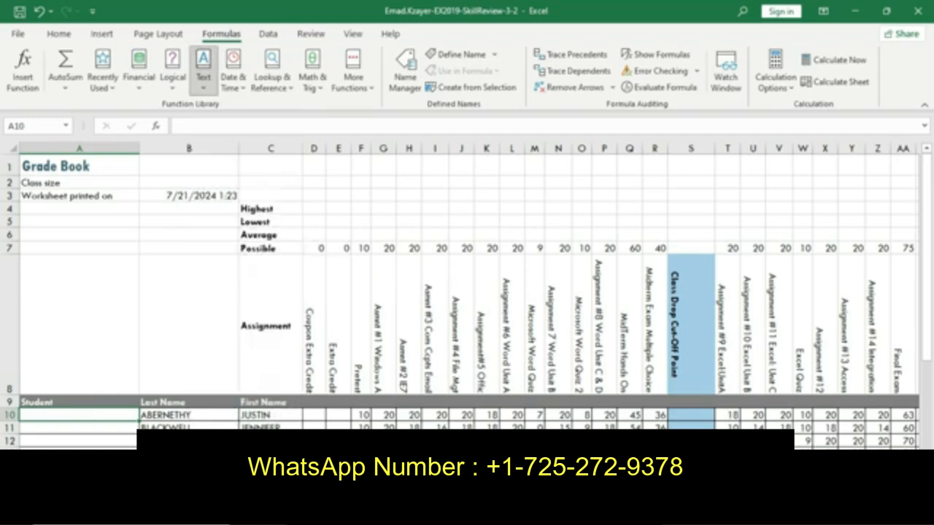
{"action": "type", "text": "="}
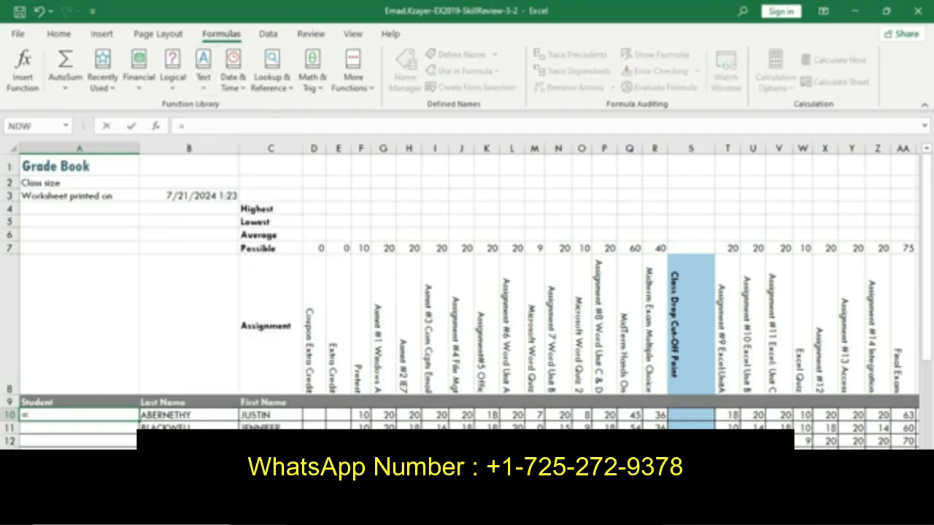
Step: Look through Excel's Text functions, recheck step 5b in SIMnet, and insert the CONCATENATE function into cell A10
{"action": "left_click", "coordinate": [204, 76]}
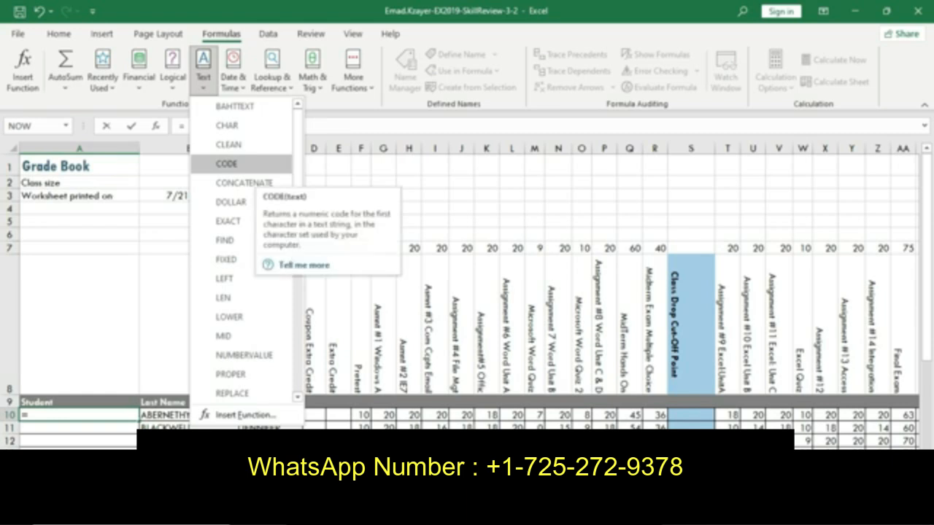
{"action": "scroll", "coordinate": [230, 201], "scroll_direction": "down", "scroll_amount": 3}
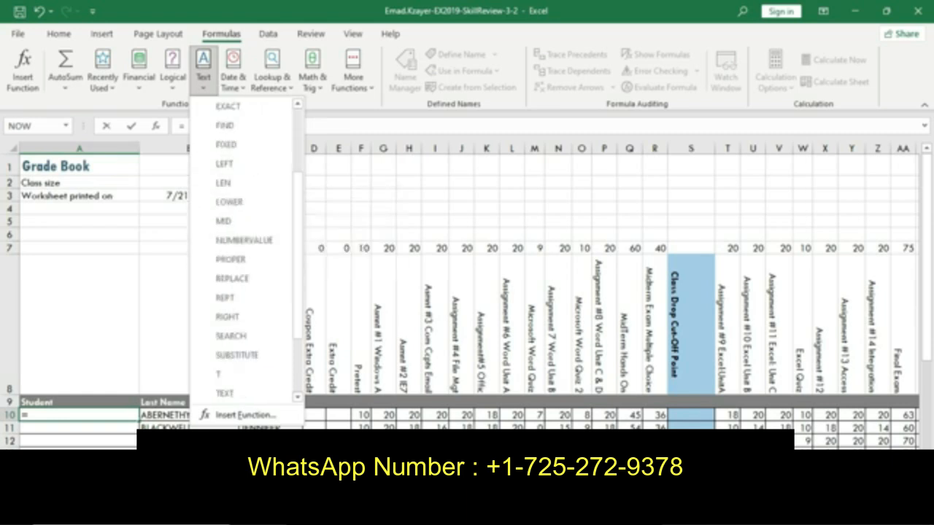
{"action": "scroll", "coordinate": [244, 248], "scroll_direction": "down", "scroll_amount": 1}
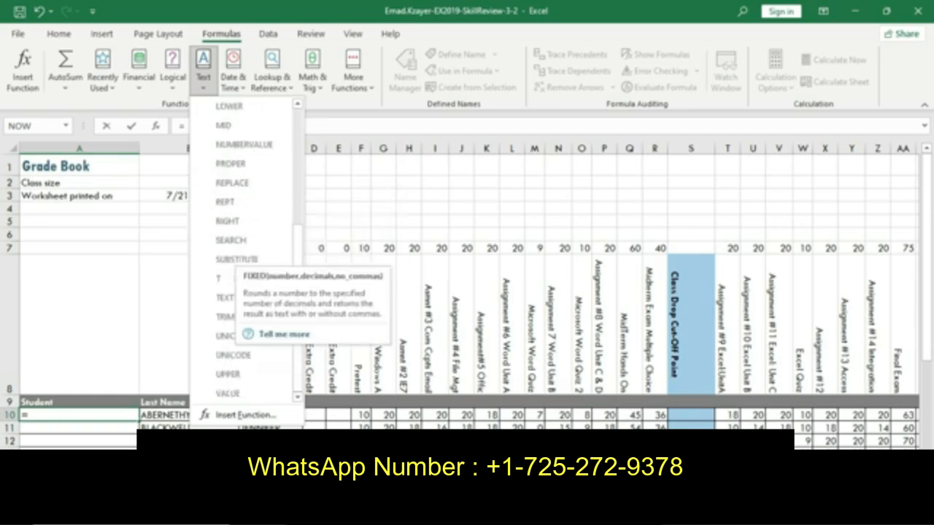
{"action": "scroll", "coordinate": [244, 248], "scroll_direction": "up", "scroll_amount": 1}
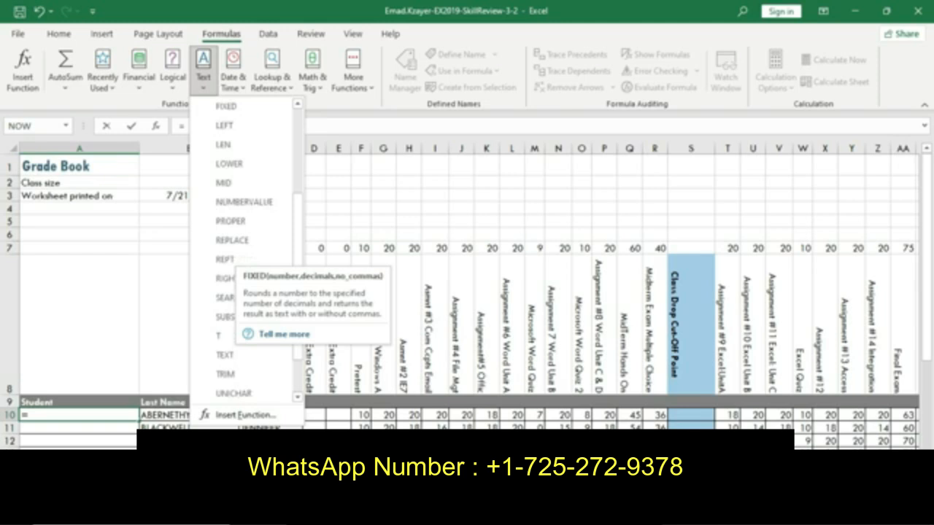
{"action": "scroll", "coordinate": [244, 248], "scroll_direction": "up", "scroll_amount": 3}
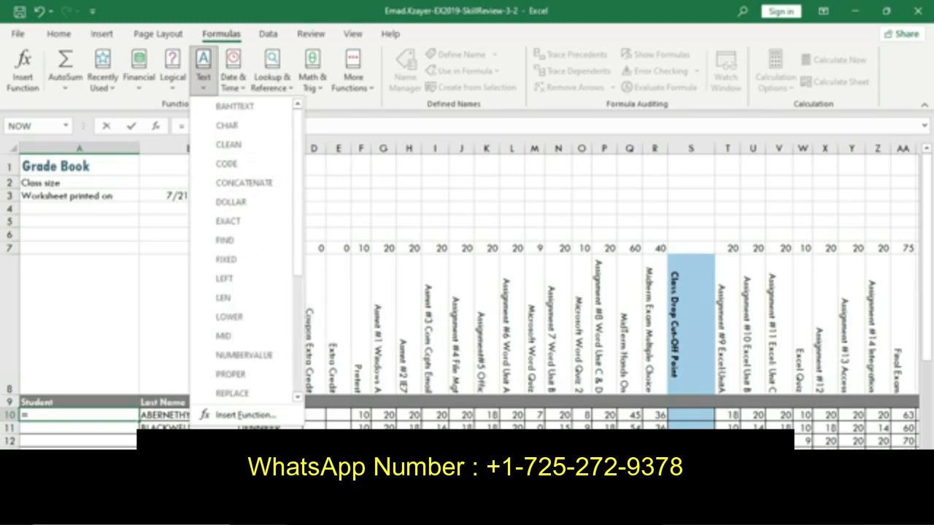
{"action": "key", "text": "alt+Tab"}
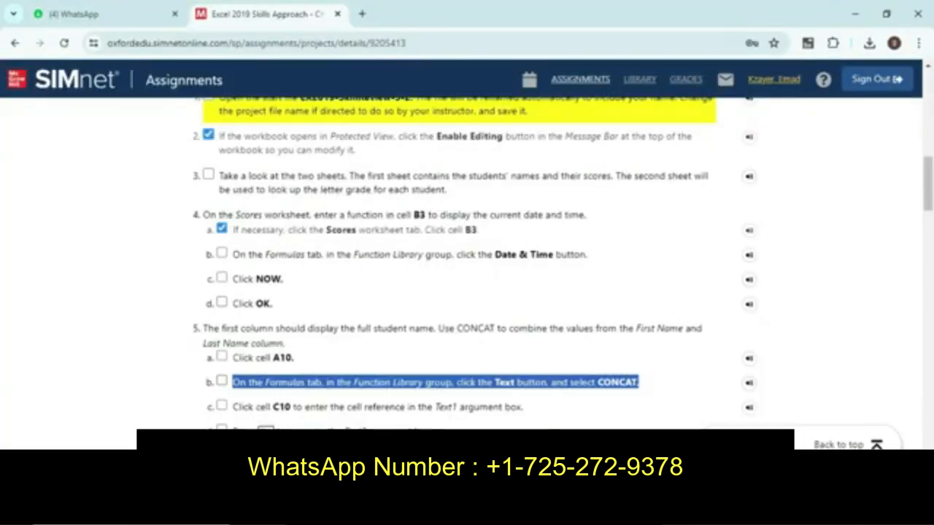
{"action": "key", "text": "alt+Tab"}
{"action": "left_click", "coordinate": [203, 71]}
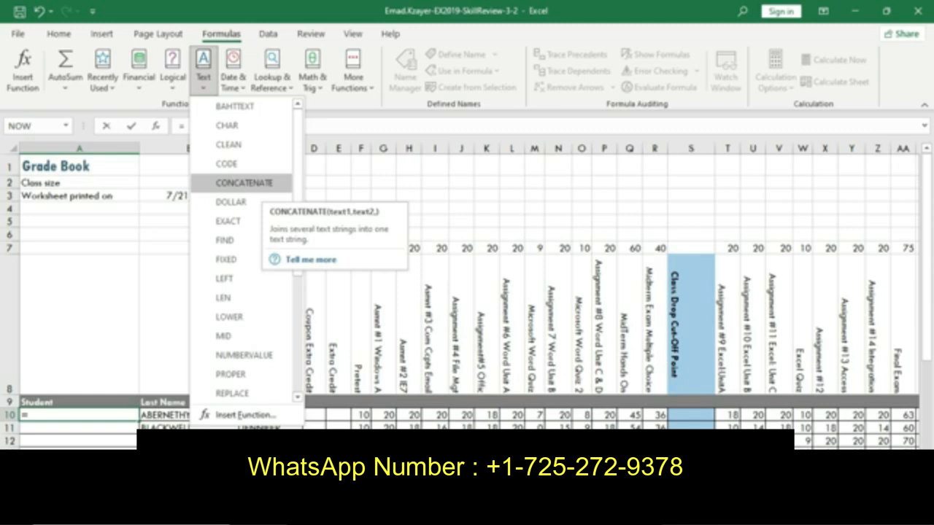
{"action": "left_click", "coordinate": [244, 182]}
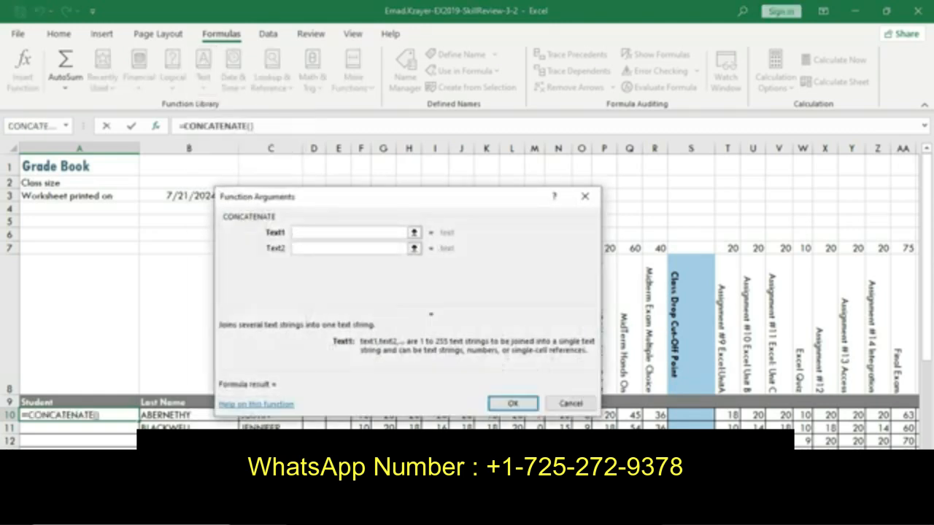
Step: Read step 5c in SIMnet and set CONCATENATE's Text1 argument to cell C10 in Excel
{"action": "key", "text": "alt+Tab"}
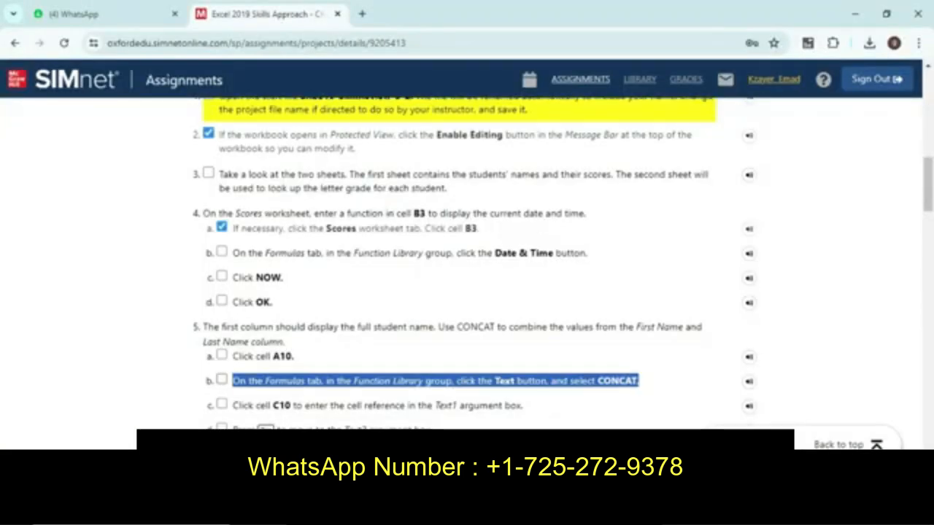
{"action": "scroll", "coordinate": [467, 270], "scroll_direction": "down", "scroll_amount": 1}
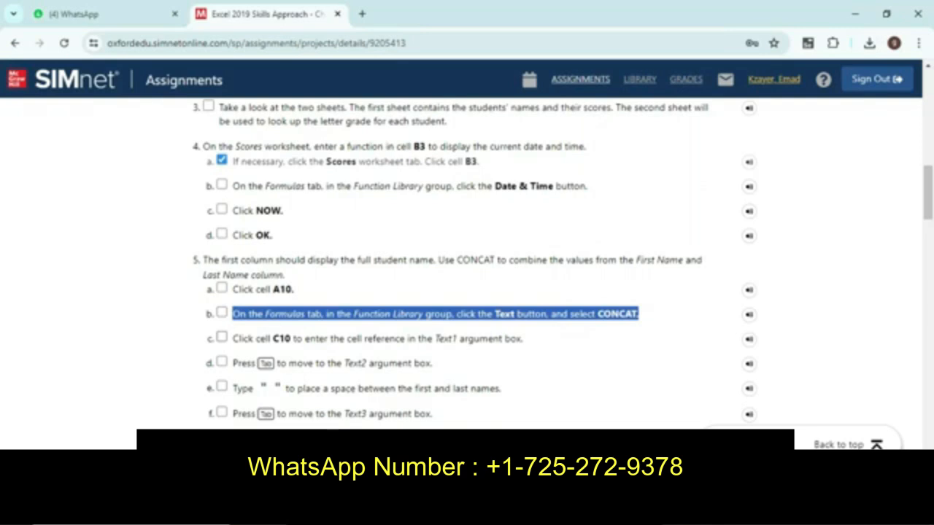
{"action": "left_click_drag", "start_coordinate": [232, 338], "coordinate": [523, 338]}
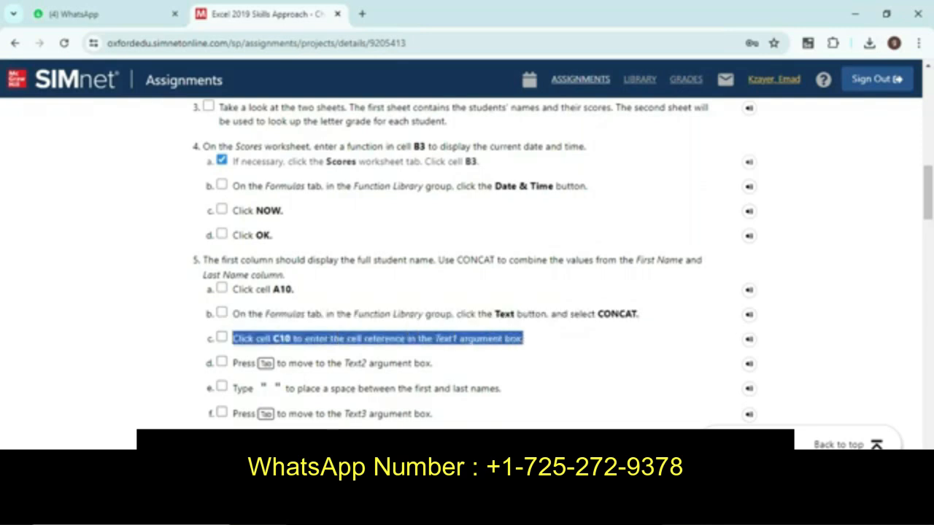
{"action": "key", "text": "alt+Tab"}
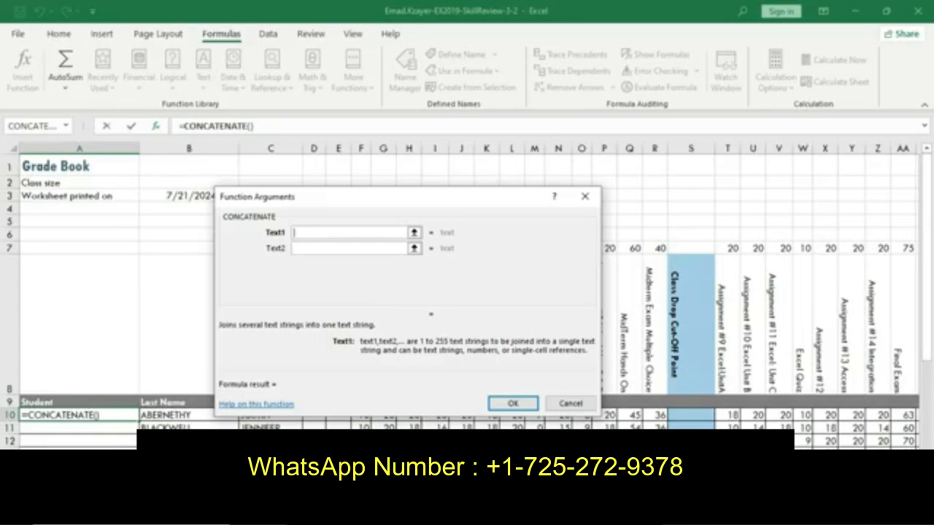
{"action": "left_click_drag", "start_coordinate": [502, 197], "coordinate": [500, 165]}
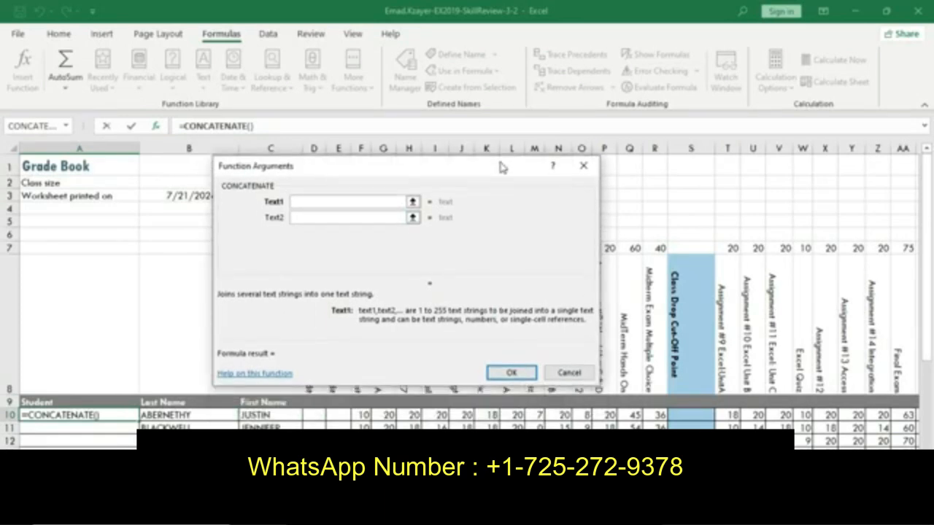
{"action": "left_click", "coordinate": [270, 415]}
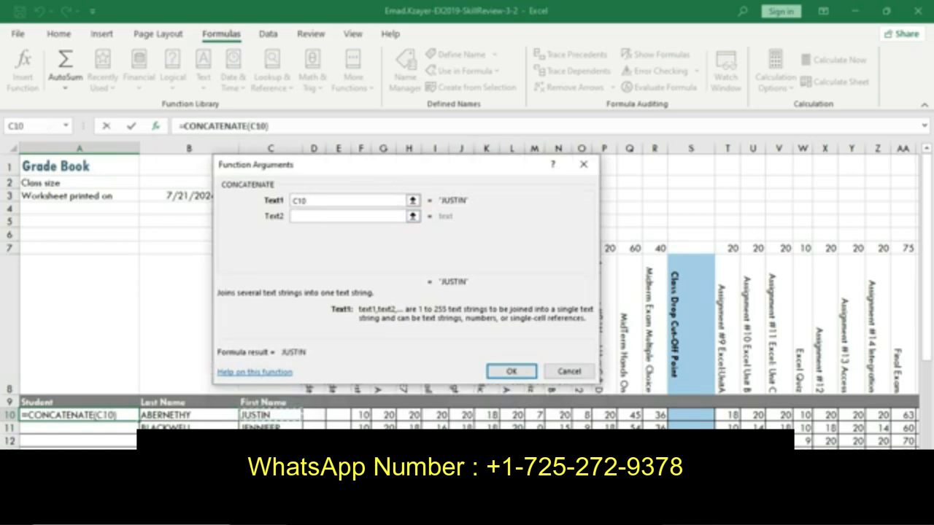
Step: Read steps 5d and 5e in SIMnet and set the Text2 argument to " " in Excel
{"action": "key", "text": "Tab"}
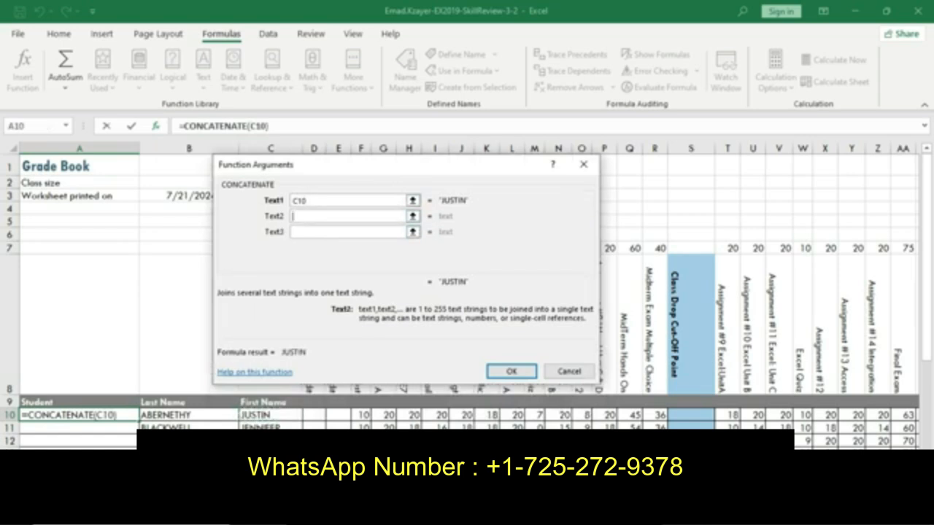
{"action": "key", "text": "alt+Tab"}
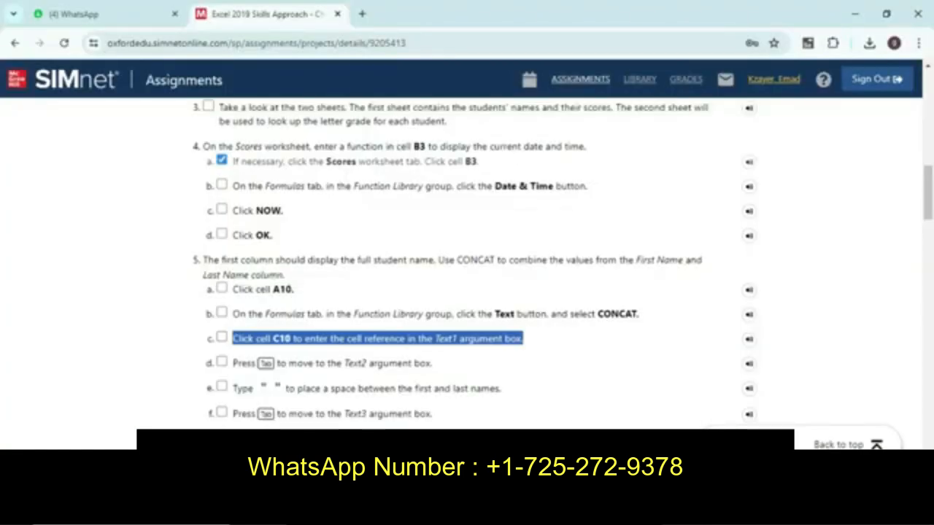
{"action": "left_click_drag", "start_coordinate": [232, 363], "coordinate": [432, 363]}
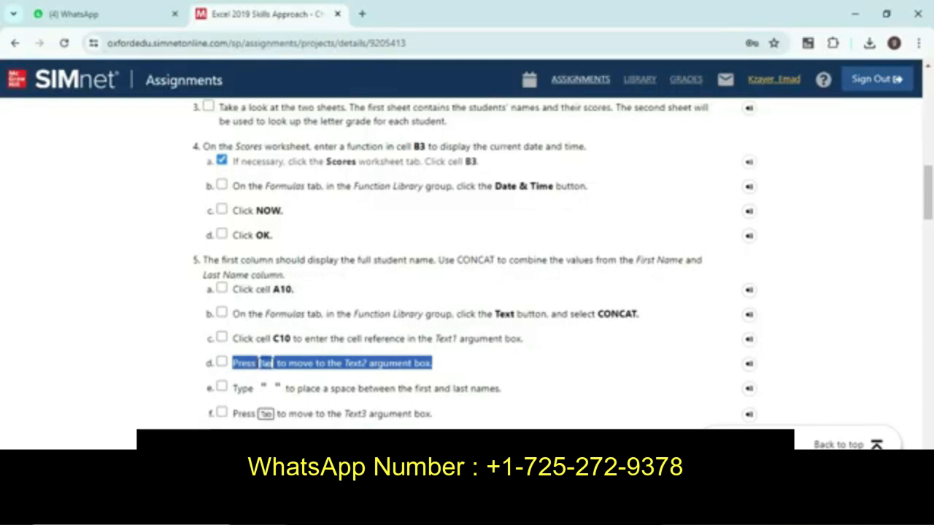
{"action": "key", "text": "alt+Tab"}
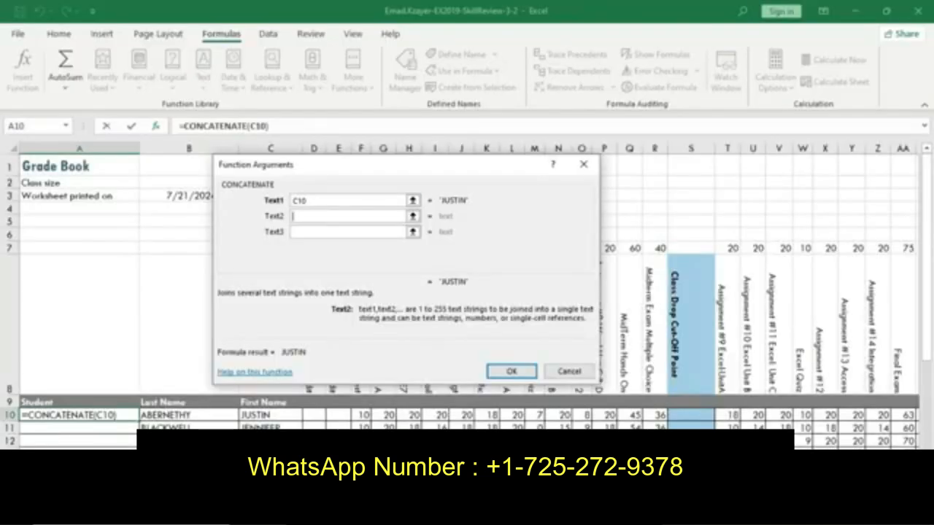
{"action": "key", "text": "Tab"}
{"action": "key", "text": "alt+Tab"}
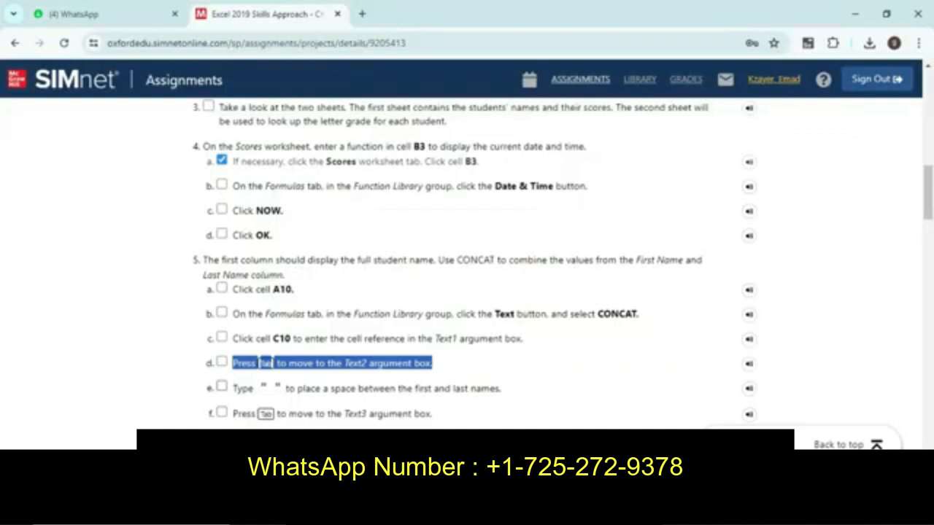
{"action": "left_click_drag", "start_coordinate": [232, 389], "coordinate": [502, 389]}
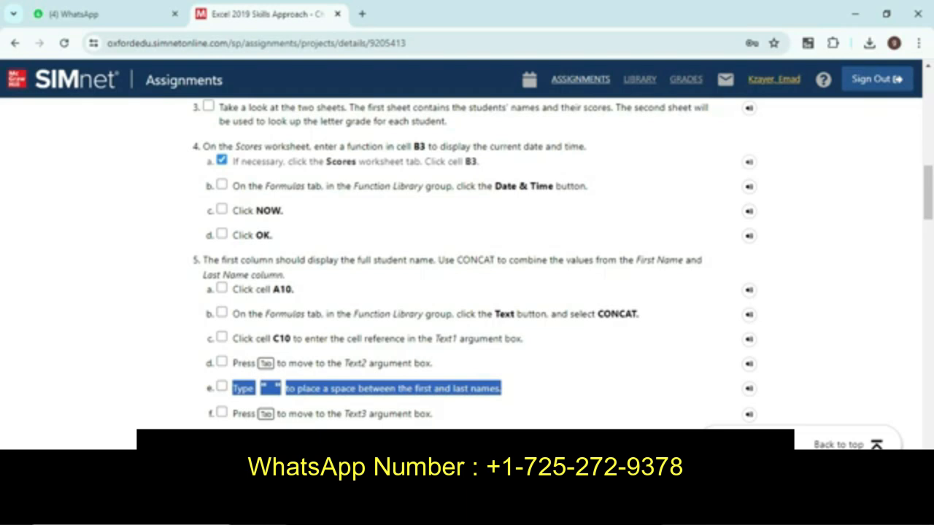
{"action": "key", "text": "alt+Tab"}
{"action": "type", "text": "\" \""}
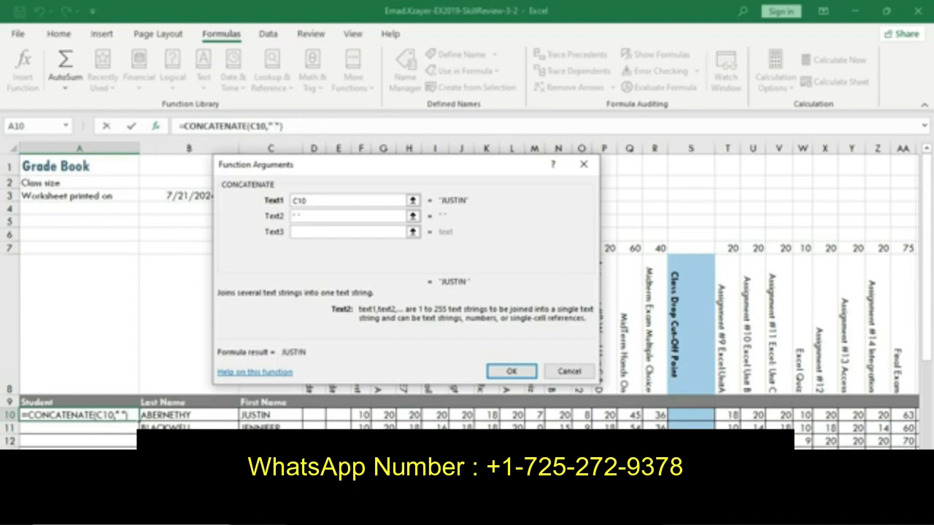
Step: Read step 5f in SIMnet and move to the Text3 argument of the CONCATENATE function in Excel
{"action": "key", "text": "alt+Tab"}
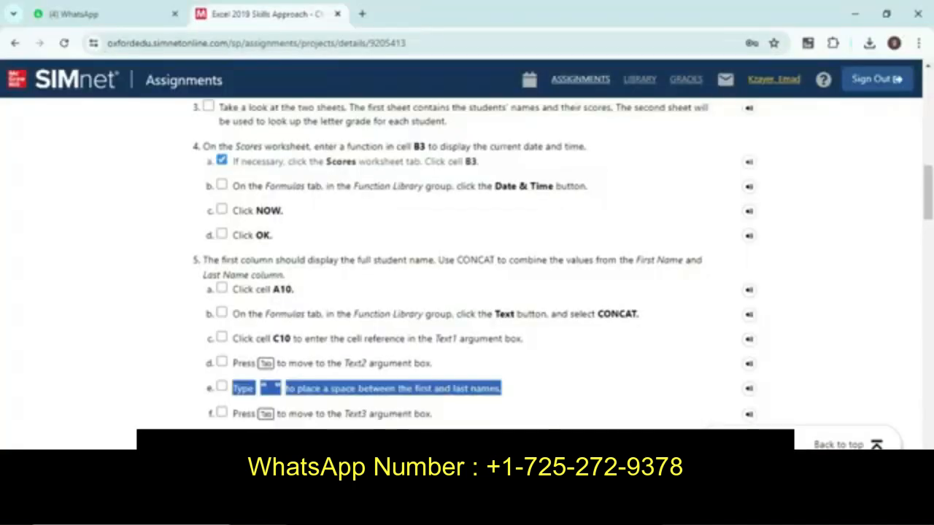
{"action": "left_click_drag", "start_coordinate": [232, 414], "coordinate": [432, 414]}
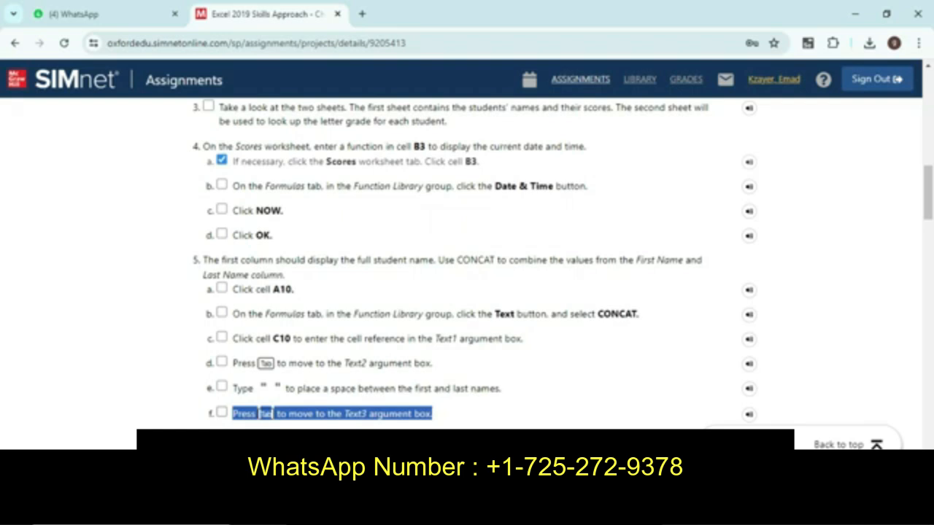
{"action": "key", "text": "alt+Tab"}
{"action": "key", "text": "Tab"}
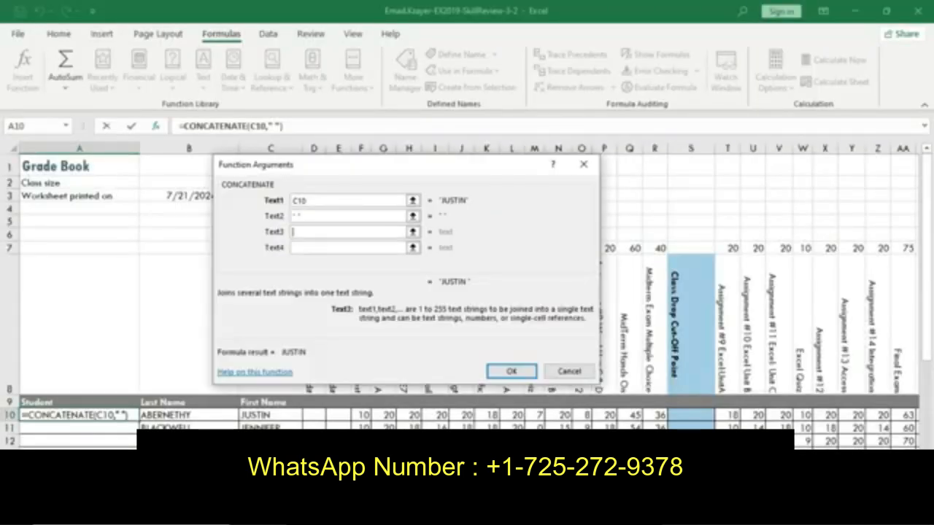
Step: Read step 5g in SIMnet and set CONCATENATE's Text3 argument to cell B10 in Excel
{"action": "key", "text": "alt+Tab"}
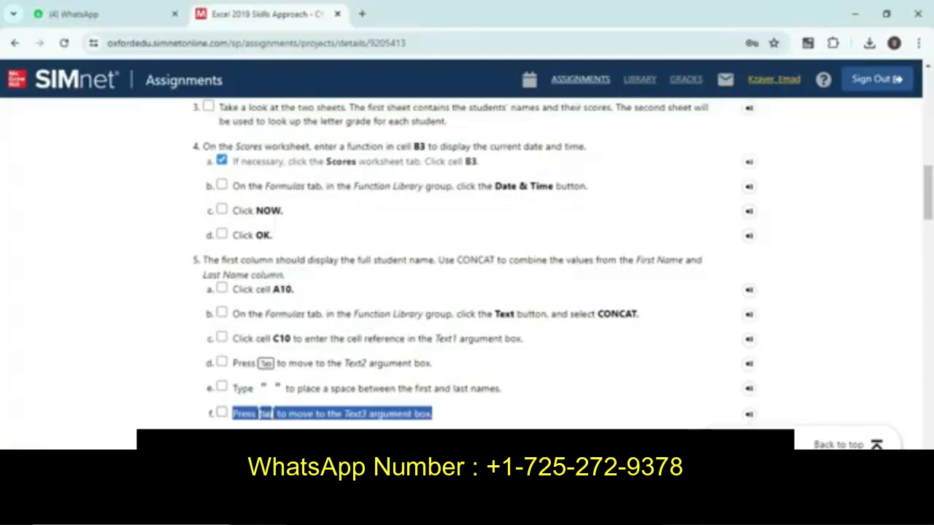
{"action": "scroll", "coordinate": [266, 295], "scroll_direction": "down", "scroll_amount": 3}
{"action": "left_click_drag", "start_coordinate": [232, 321], "coordinate": [525, 321]}
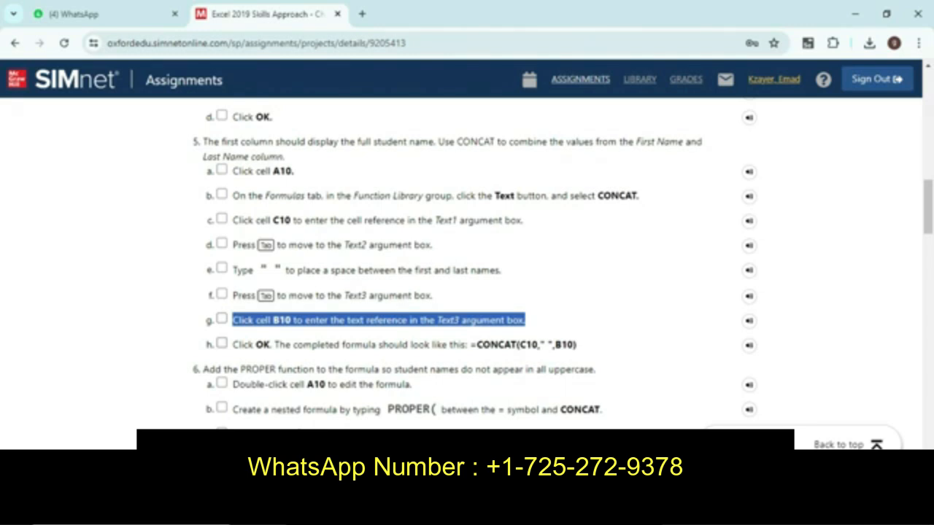
{"action": "key", "text": "alt+Tab"}
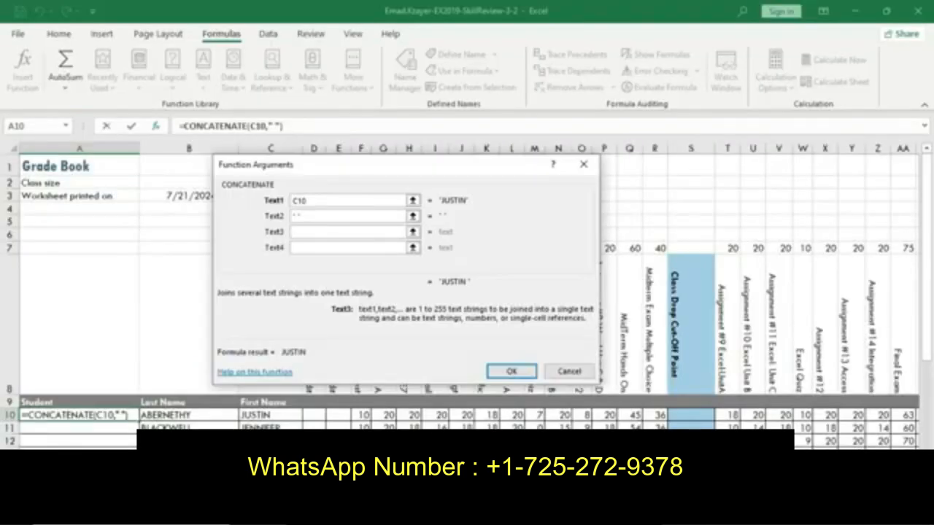
{"action": "type", "text": "B10"}
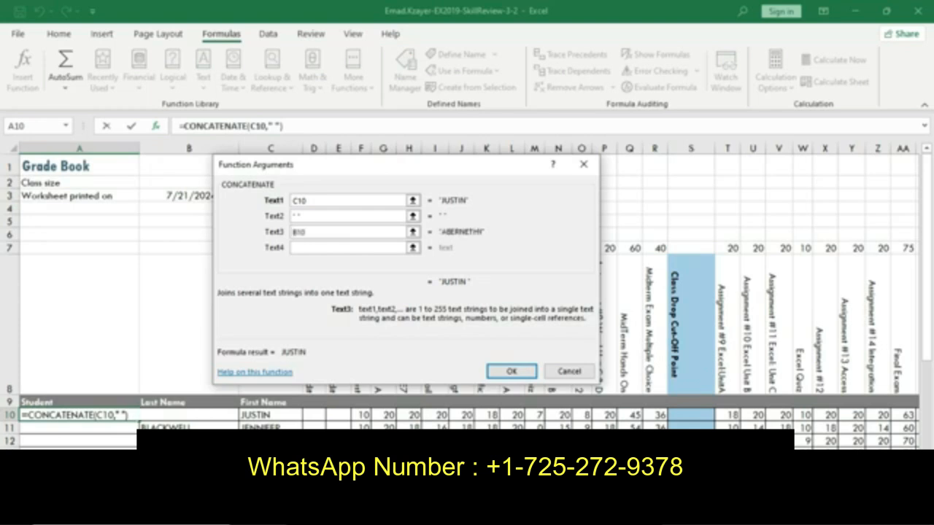
Step: Read step 5h in SIMnet and finish entering the CONCATENATE formula in cell A10 in Excel
{"action": "key", "text": "alt+Tab"}
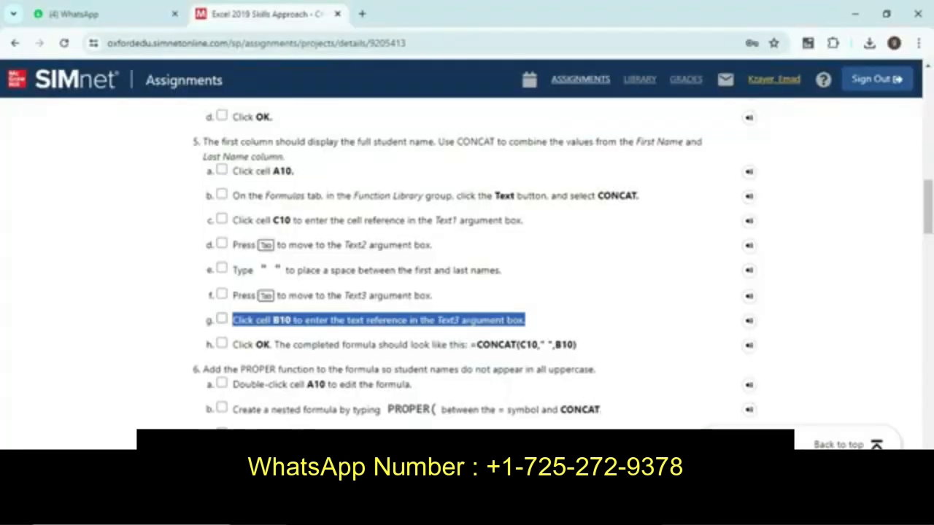
{"action": "left_click_drag", "start_coordinate": [238, 345], "coordinate": [576, 345]}
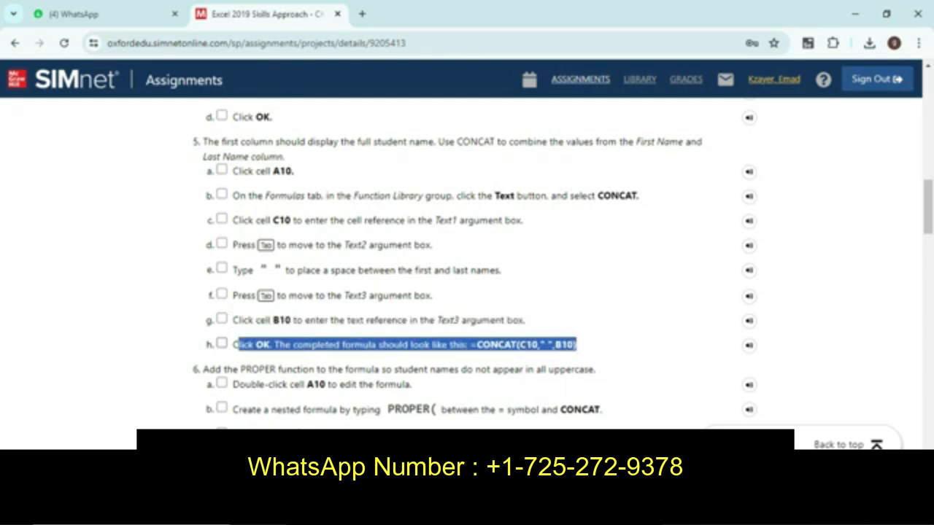
{"action": "key", "text": "alt+Tab"}
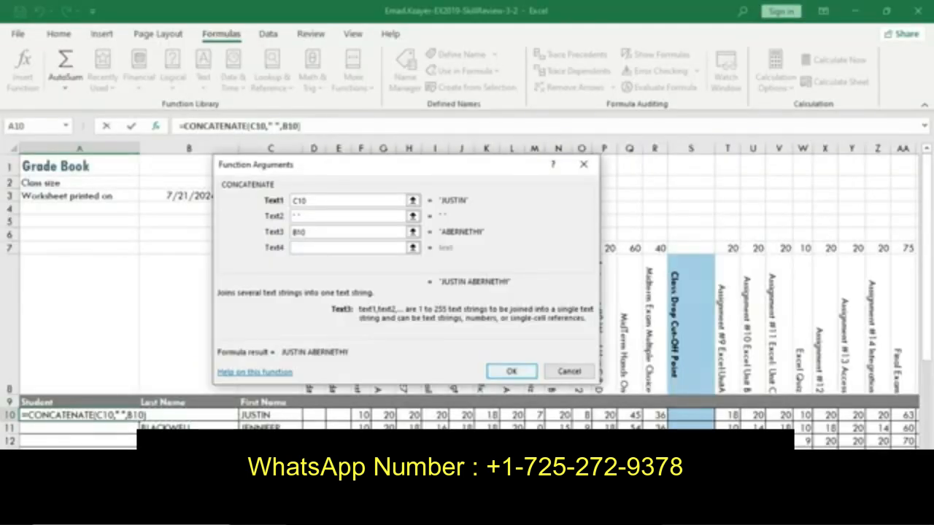
{"action": "left_click", "coordinate": [511, 371]}
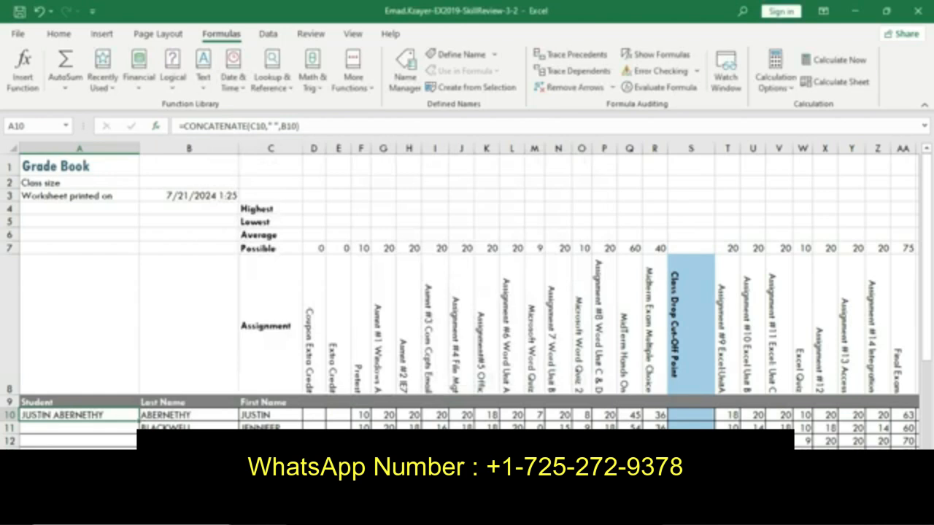
Step: Read step 6 and its part a about adding the PROPER function in SIMnet, and check off step 6a
{"action": "key", "text": "alt+Tab"}
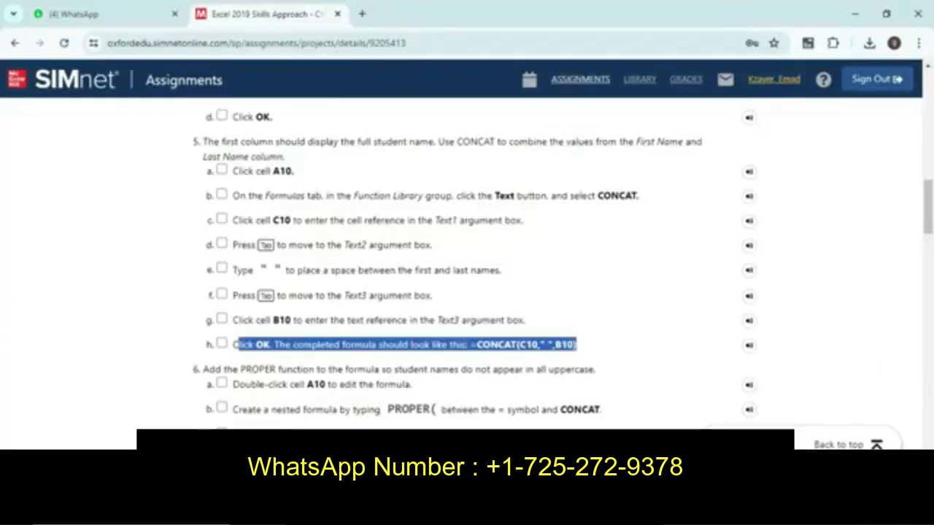
{"action": "scroll", "coordinate": [467, 277], "scroll_direction": "down", "scroll_amount": 2}
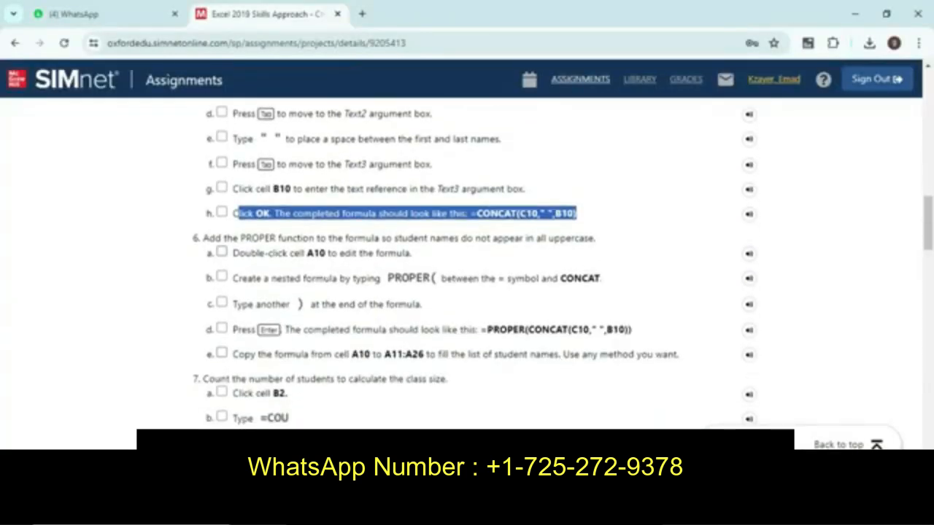
{"action": "left_click", "coordinate": [438, 253]}
{"action": "left_click_drag", "start_coordinate": [203, 238], "coordinate": [462, 278]}
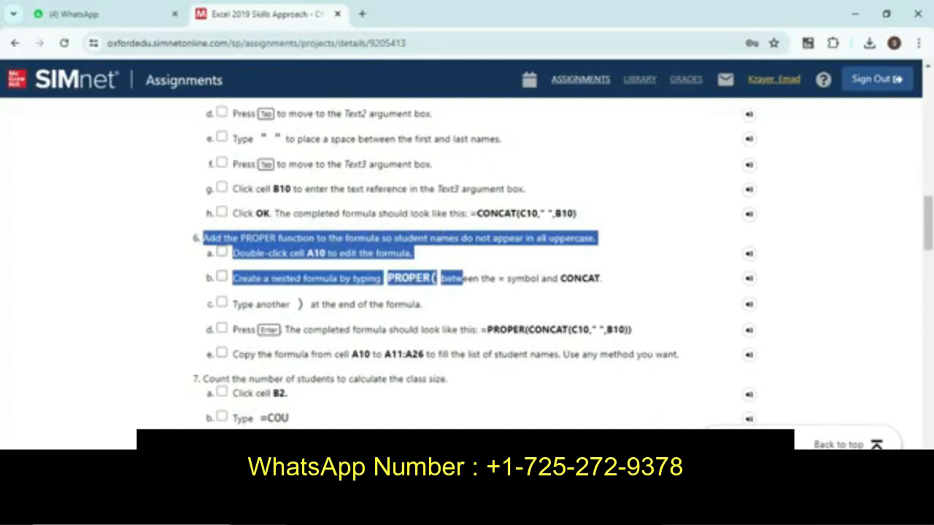
{"action": "left_click", "coordinate": [221, 252]}
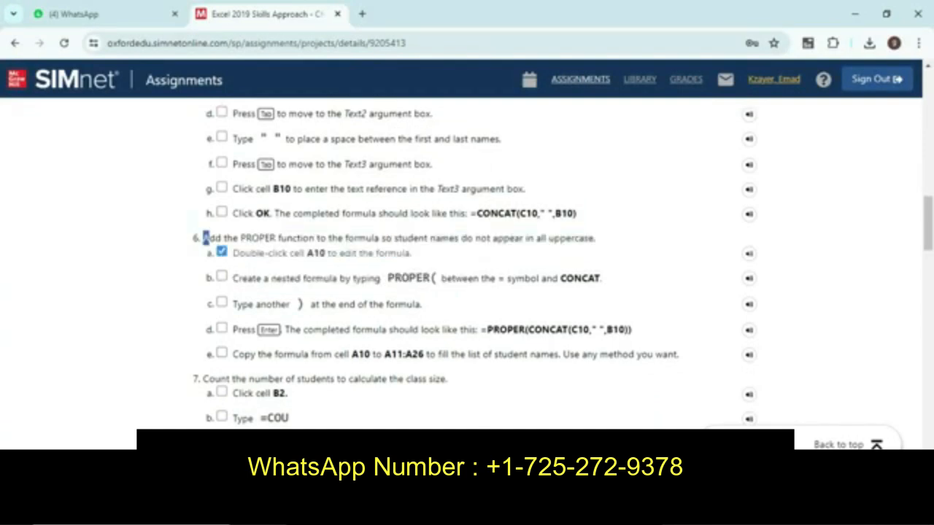
{"action": "left_click_drag", "start_coordinate": [203, 237], "coordinate": [412, 253]}
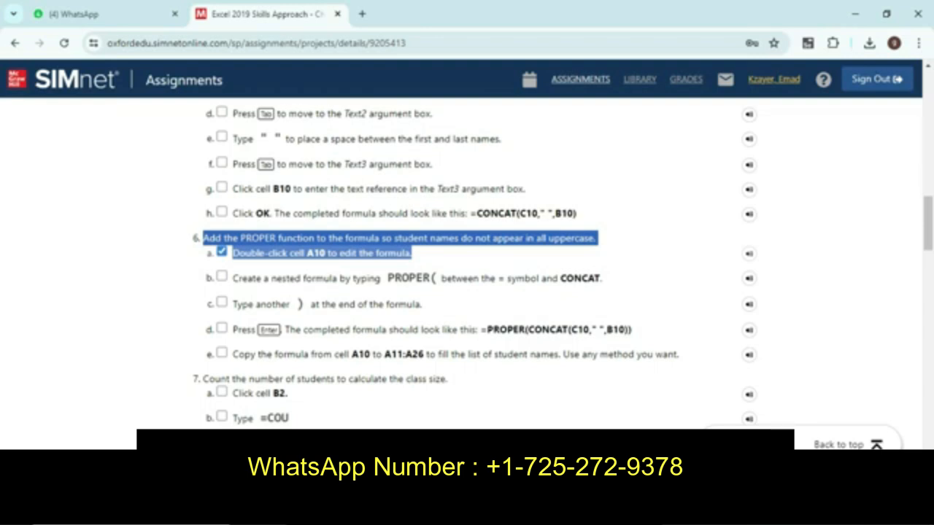
Step: Edit the formula in cell A10 in Excel, consulting step 6b in SIMnet, to insert PROPER( between the = symbol and CONCATENATE
{"action": "key", "text": "alt+Tab"}
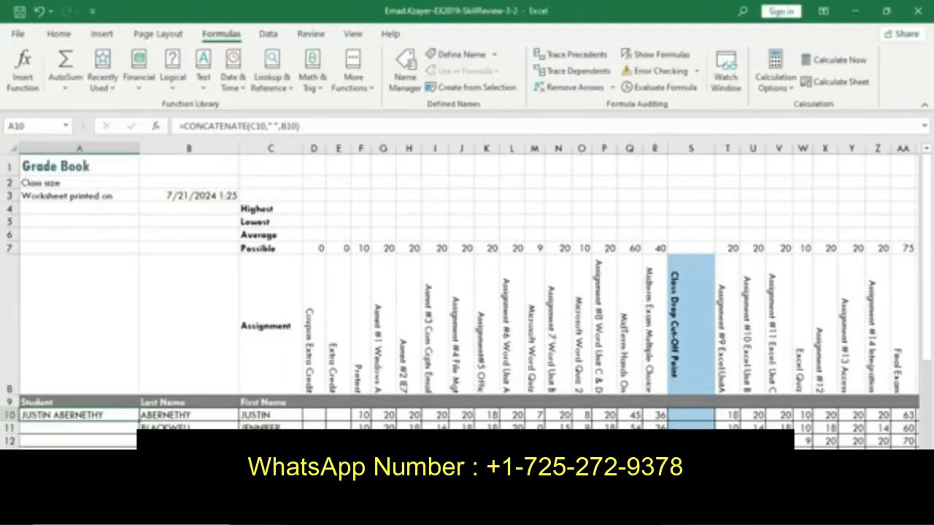
{"action": "double_click", "coordinate": [120, 415]}
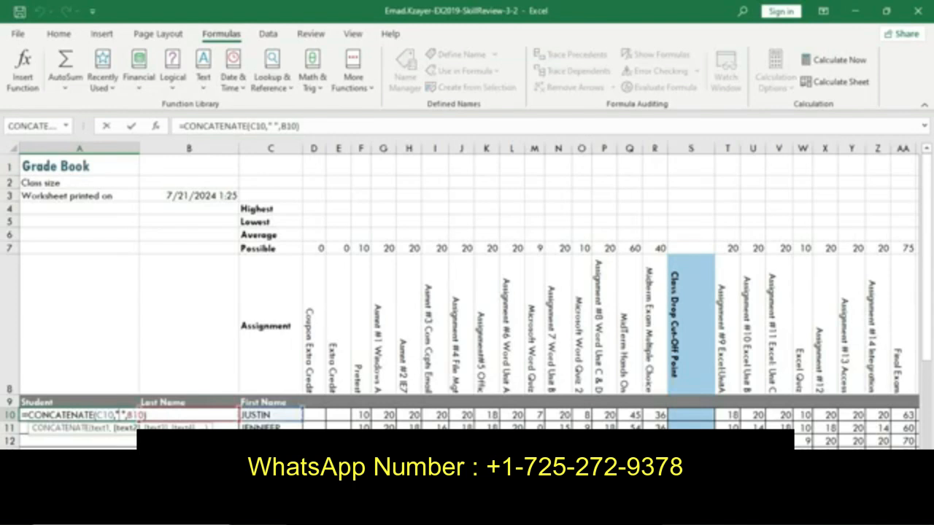
{"action": "key", "text": "alt+Tab"}
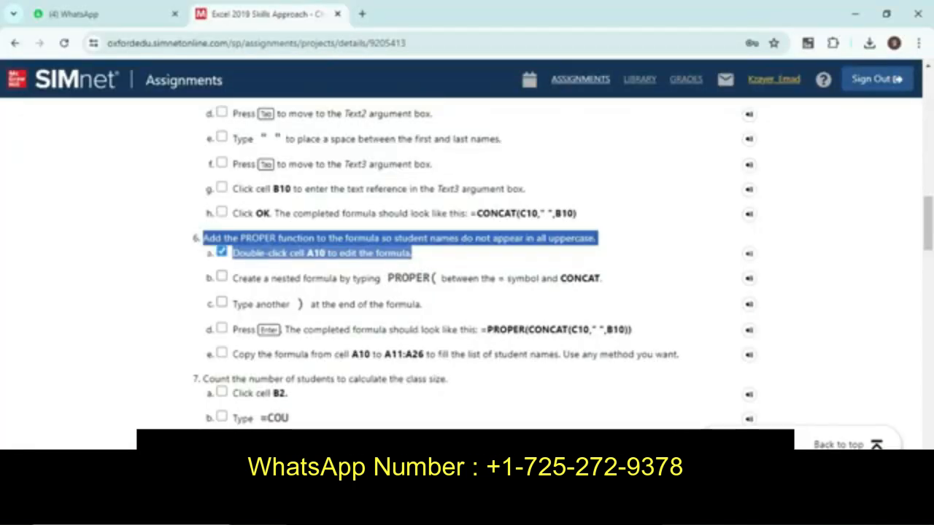
{"action": "left_click", "coordinate": [467, 264]}
{"action": "left_click_drag", "start_coordinate": [233, 278], "coordinate": [446, 278]}
{"action": "left_click", "coordinate": [446, 278]}
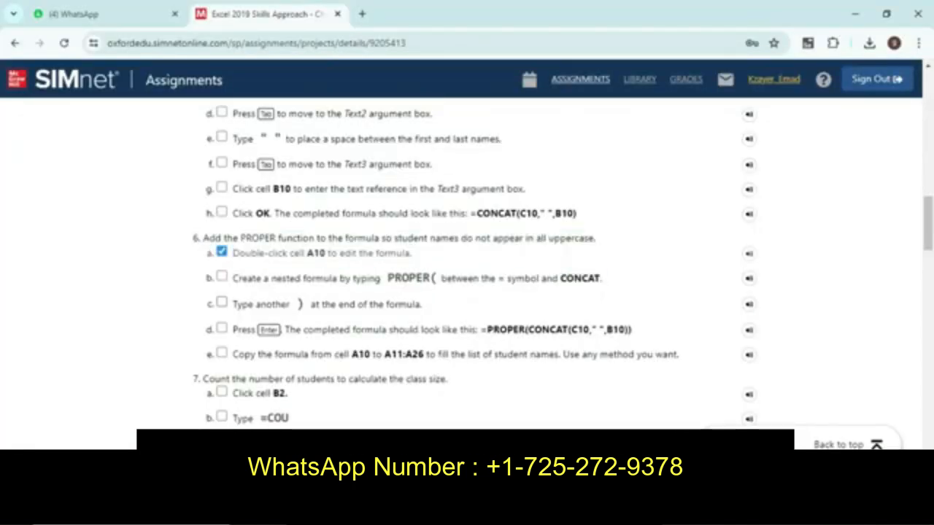
{"action": "left_click_drag", "start_coordinate": [232, 278], "coordinate": [604, 278]}
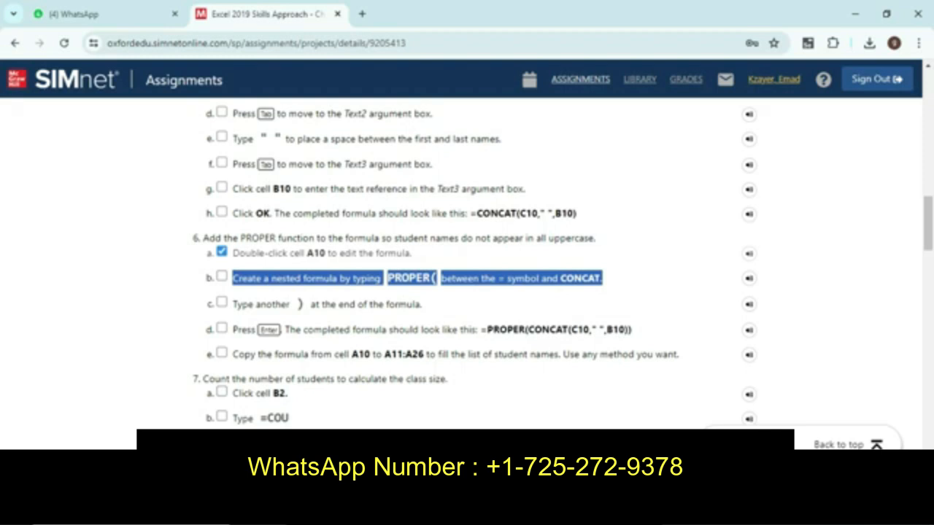
{"action": "key", "text": "alt+Tab"}
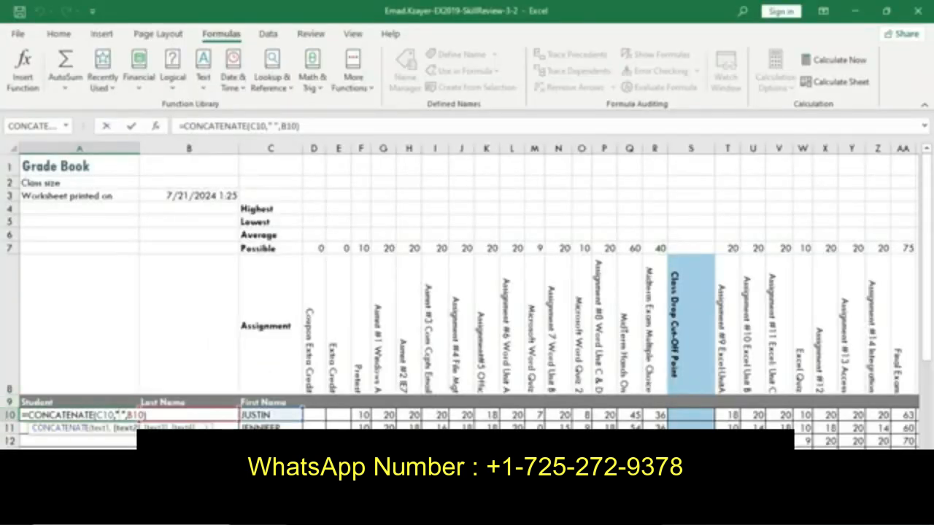
{"action": "left_click", "coordinate": [28, 415]}
{"action": "type", "text": "P"}
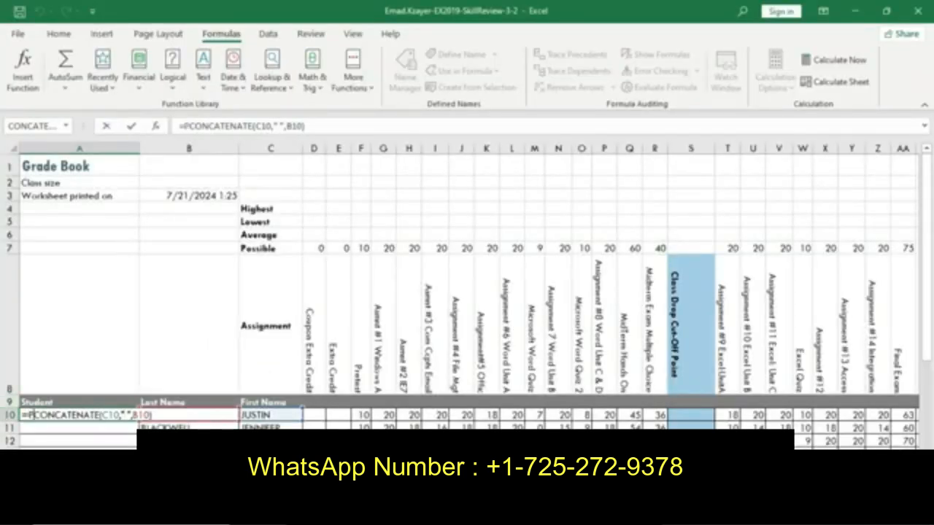
{"action": "type", "text": "RO"}
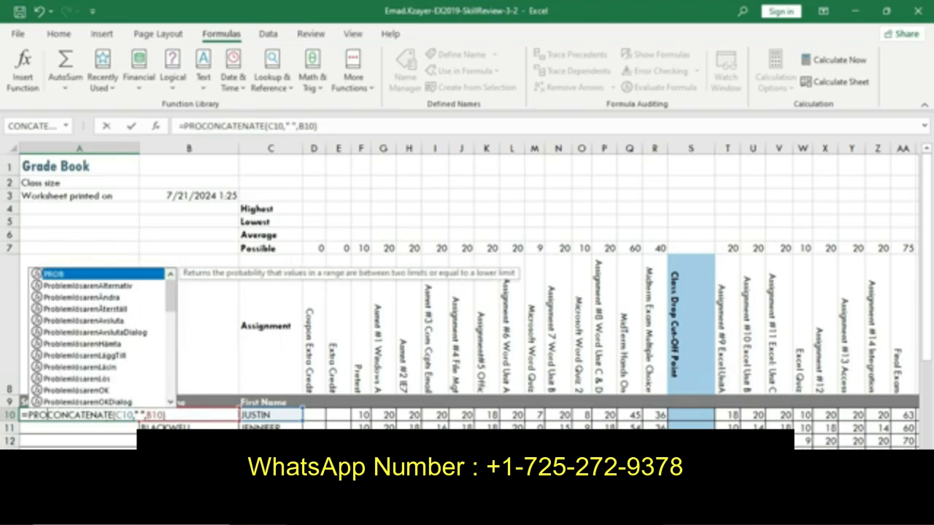
{"action": "type", "text": "P"}
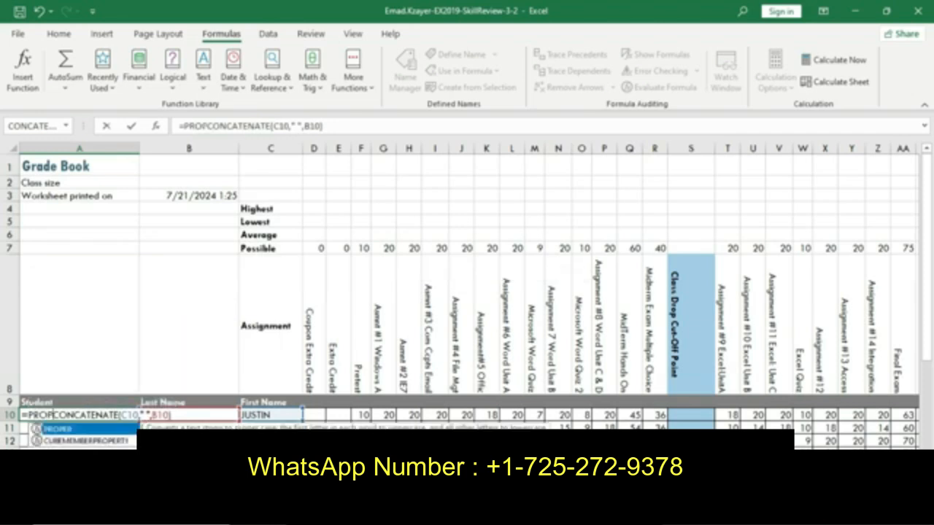
{"action": "key", "text": "Tab"}
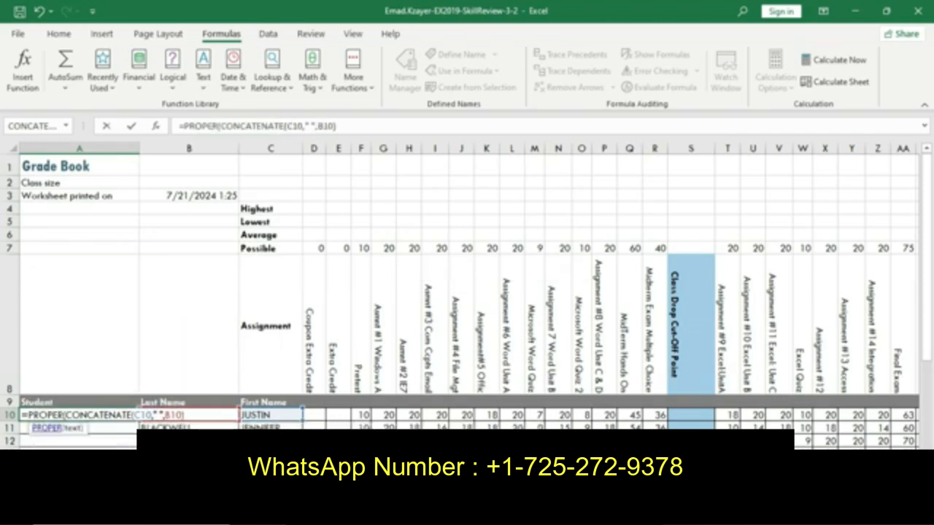
Step: Read step 6c in SIMnet and add another closing parenthesis at the end of the A10 formula in Excel
{"action": "key", "text": "alt+Tab"}
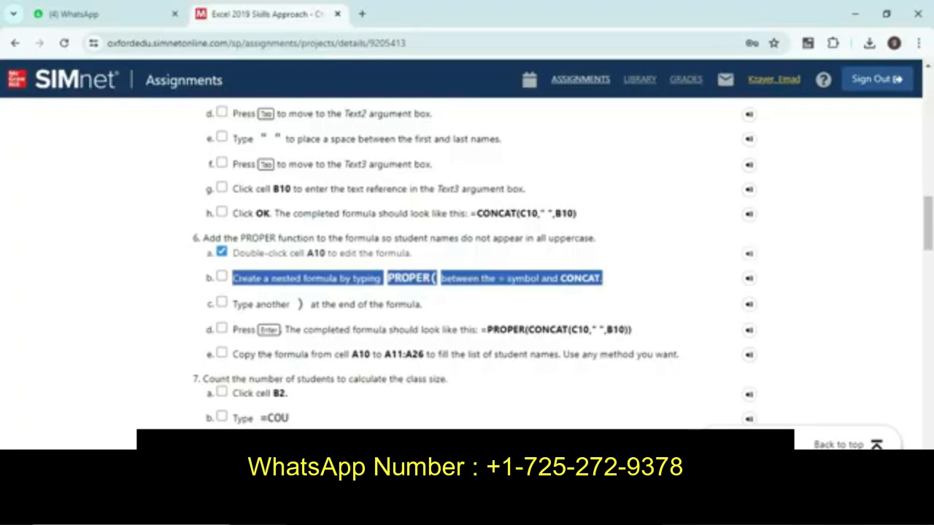
{"action": "left_click_drag", "start_coordinate": [233, 305], "coordinate": [423, 304]}
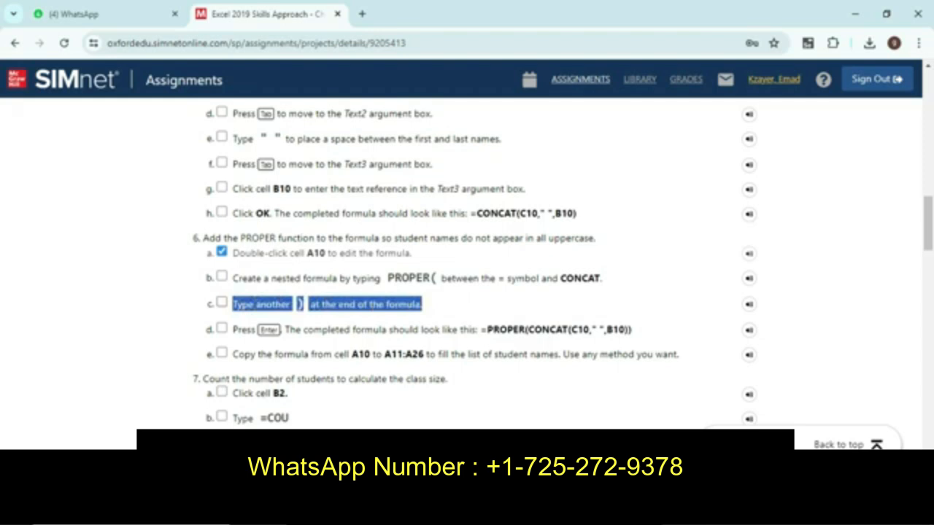
{"action": "key", "text": "alt+Tab"}
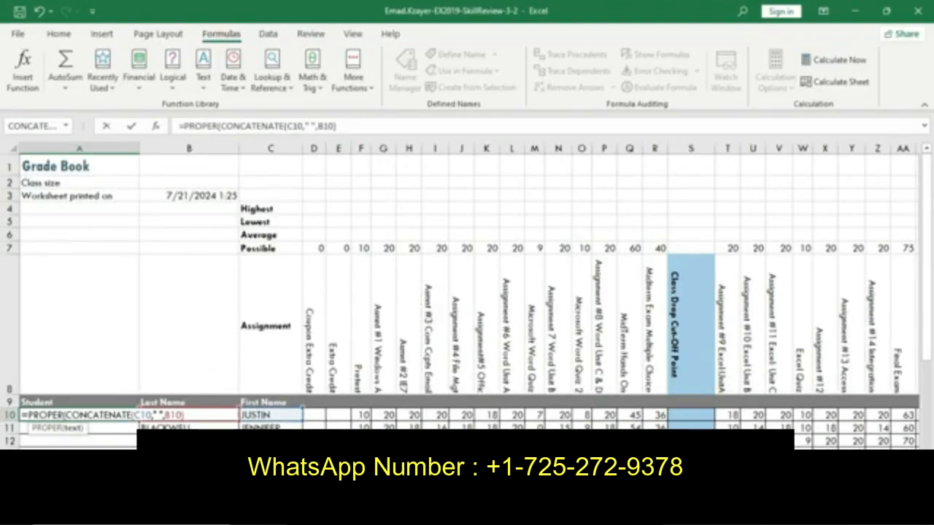
{"action": "left_click", "coordinate": [337, 127]}
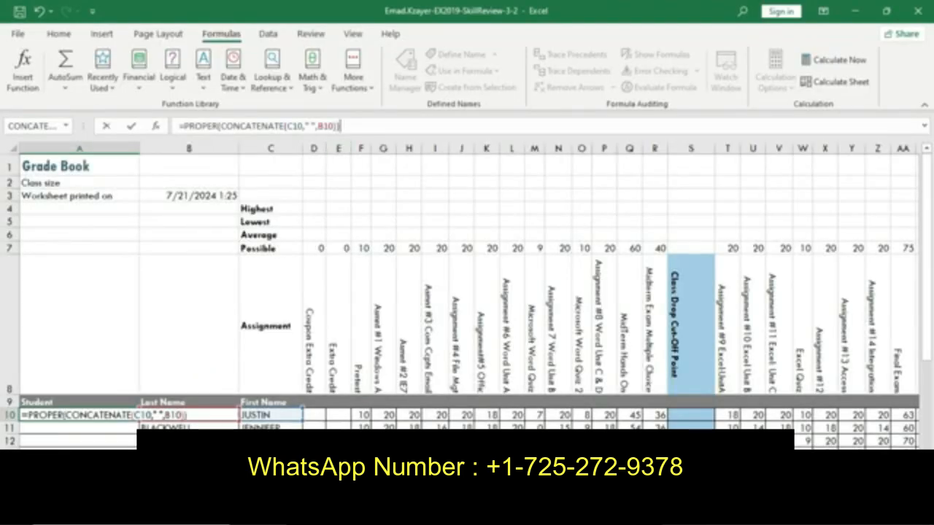
Step: Read step 6d in SIMnet and commit the formula =PROPER(CONCATENATE(C10," ",B10)) in cell A10 in Excel
{"action": "key", "text": "alt+Tab"}
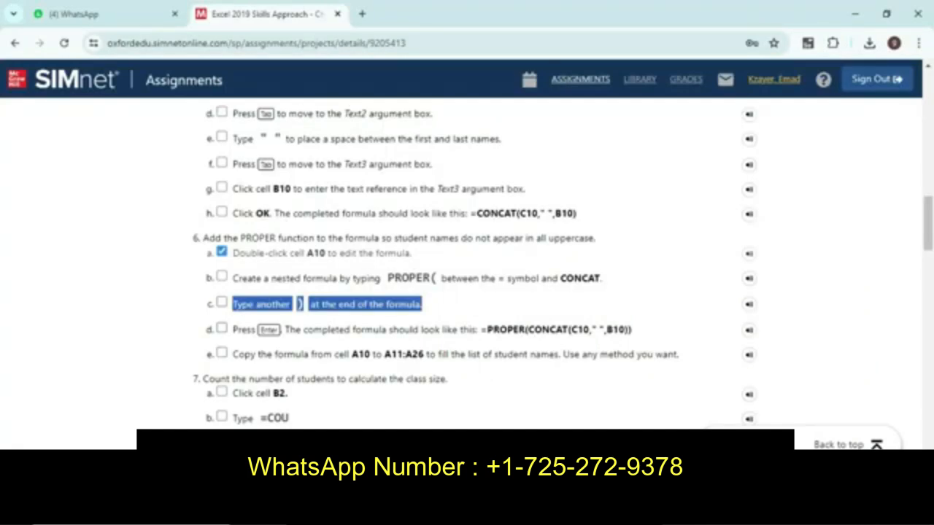
{"action": "left_click_drag", "start_coordinate": [232, 330], "coordinate": [632, 329]}
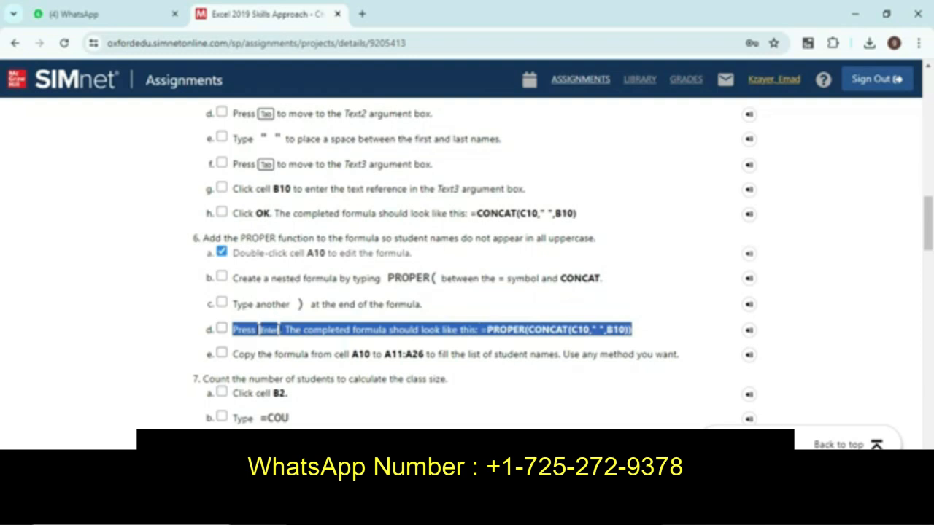
{"action": "key", "text": "alt+Tab"}
{"action": "key", "text": "Return"}
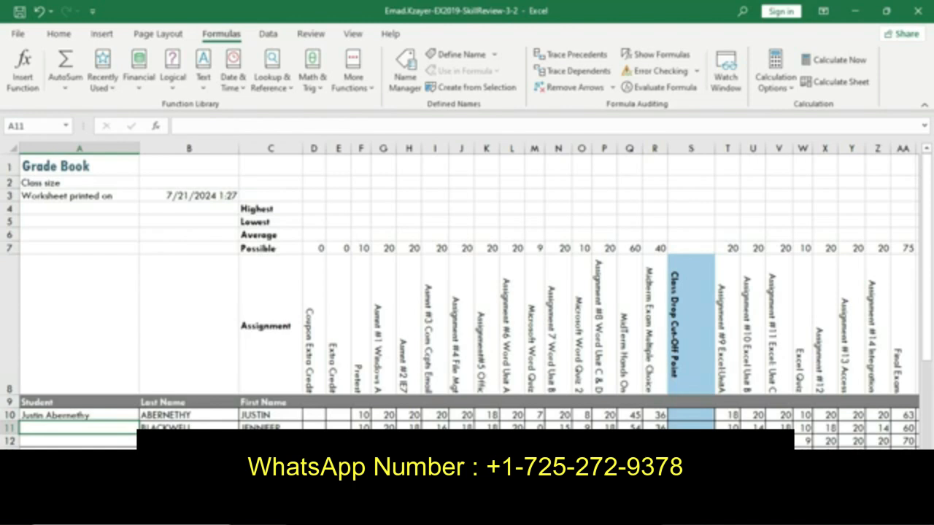
Step: Read step 6e about copying the name formula in SIMnet and check off step 7a
{"action": "key", "text": "alt+Tab"}
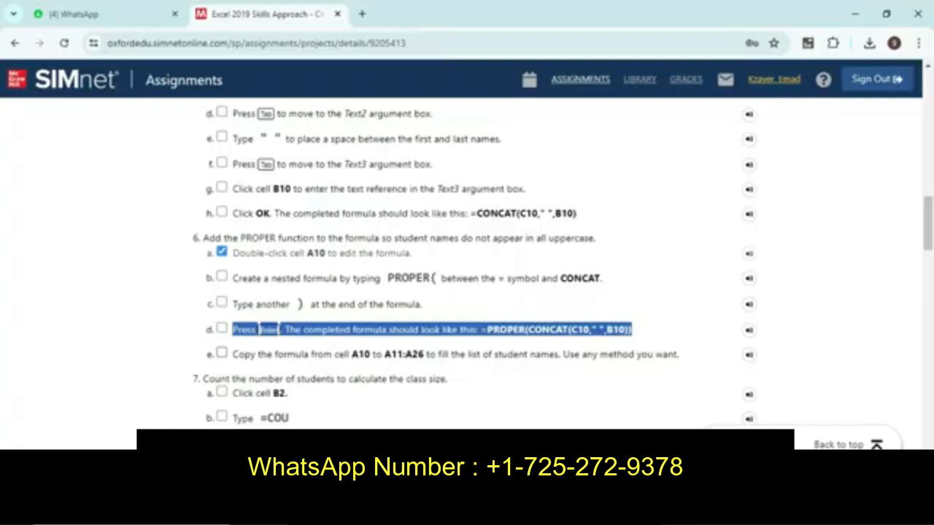
{"action": "left_click", "coordinate": [438, 329]}
{"action": "left_click_drag", "start_coordinate": [234, 355], "coordinate": [679, 355]}
{"action": "left_click", "coordinate": [222, 391]}
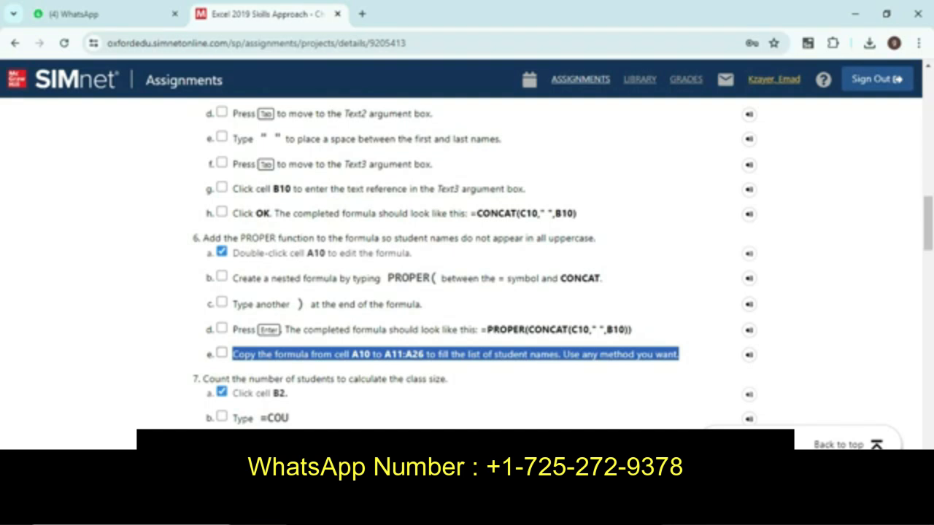
Step: Switch to Excel and fill the formula from cell A10 down to A11:A26
{"action": "key", "text": "alt+Tab"}
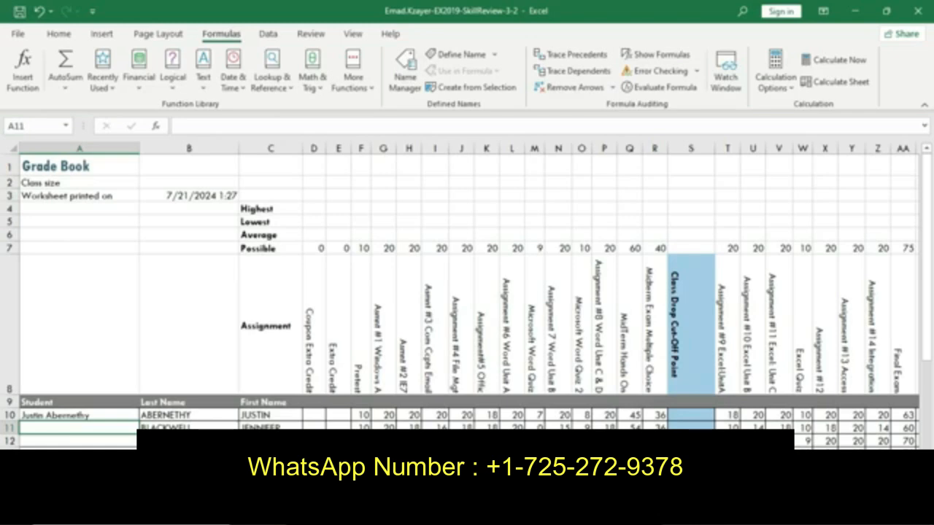
{"action": "left_click", "coordinate": [80, 415]}
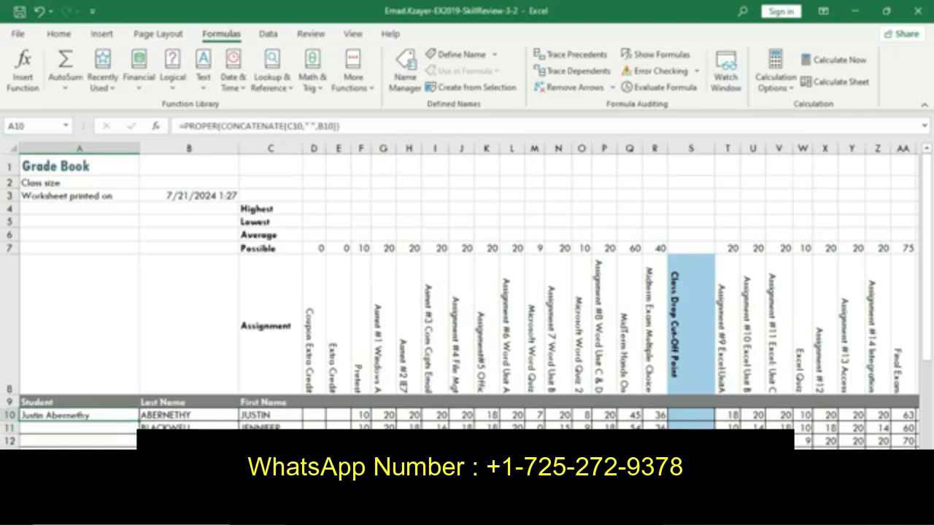
{"action": "left_click_drag", "start_coordinate": [139, 421], "coordinate": [139, 388]}
{"action": "left_click", "coordinate": [188, 421]}
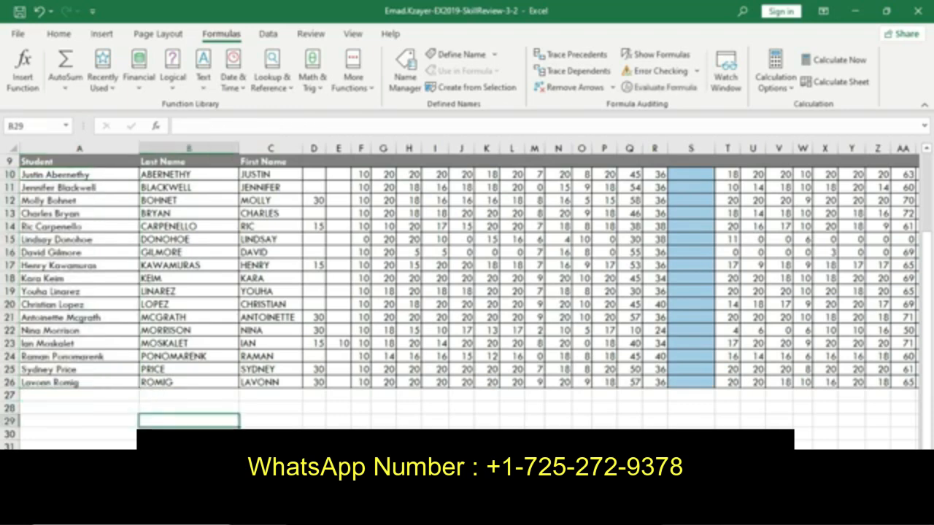
Step: Read step 7a about calculating the class size in SIMnet and select cell B2 in Excel
{"action": "key", "text": "alt+Tab"}
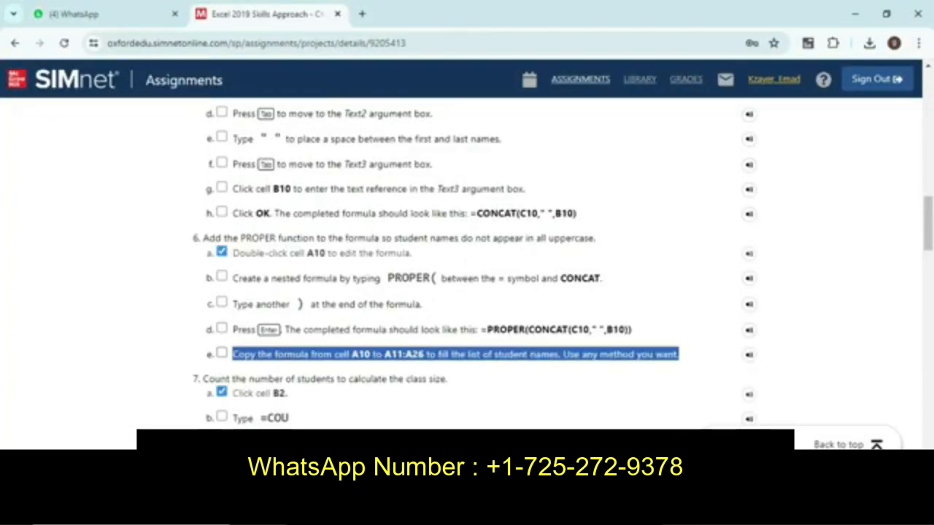
{"action": "left_click", "coordinate": [467, 292]}
{"action": "scroll", "coordinate": [467, 292], "scroll_direction": "down", "scroll_amount": 1}
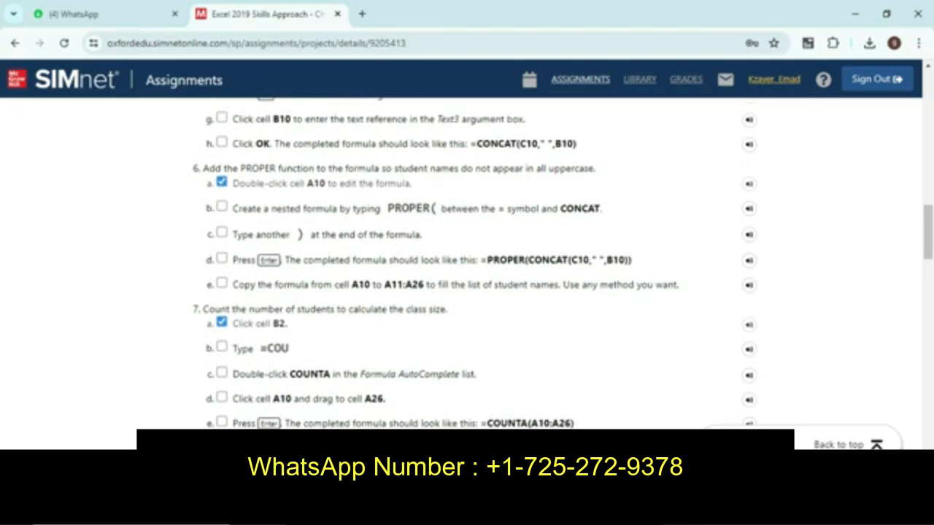
{"action": "left_click_drag", "start_coordinate": [202, 310], "coordinate": [288, 324]}
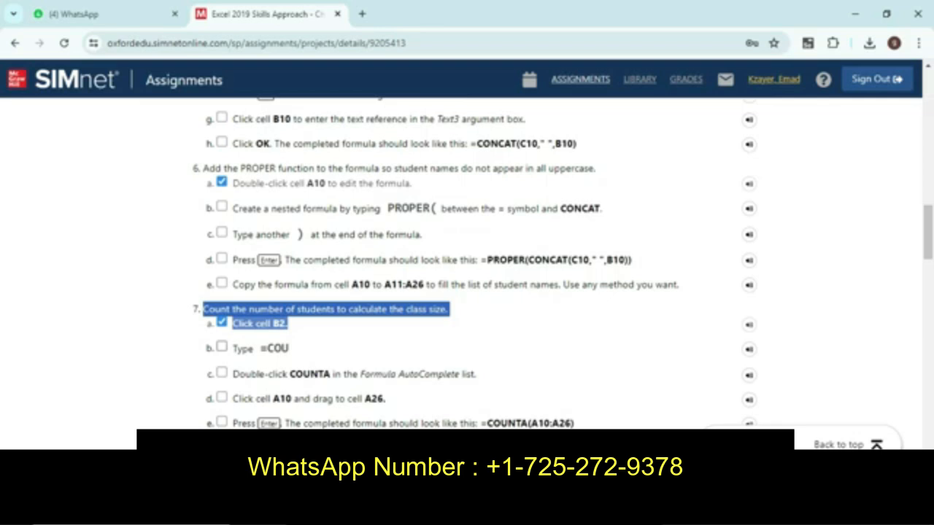
{"action": "key", "text": "alt+Tab"}
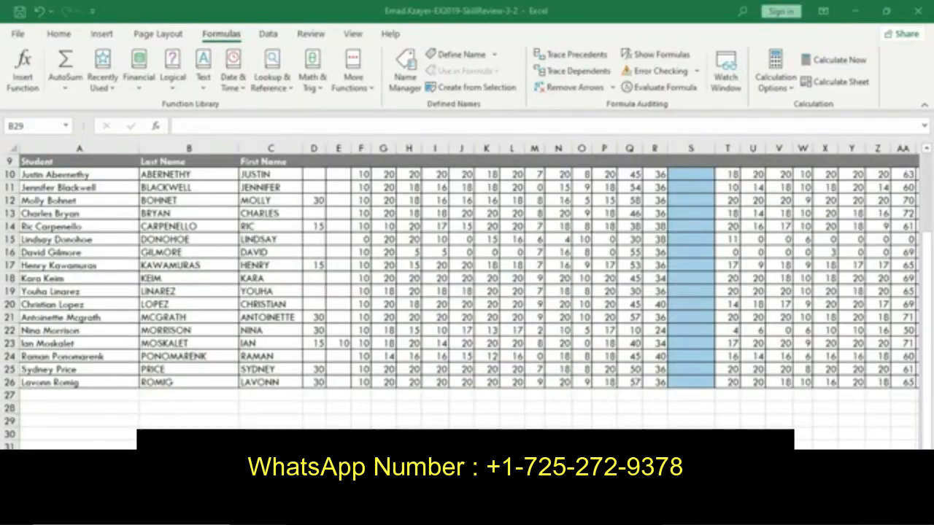
{"action": "scroll", "coordinate": [467, 292], "scroll_direction": "up", "scroll_amount": 3}
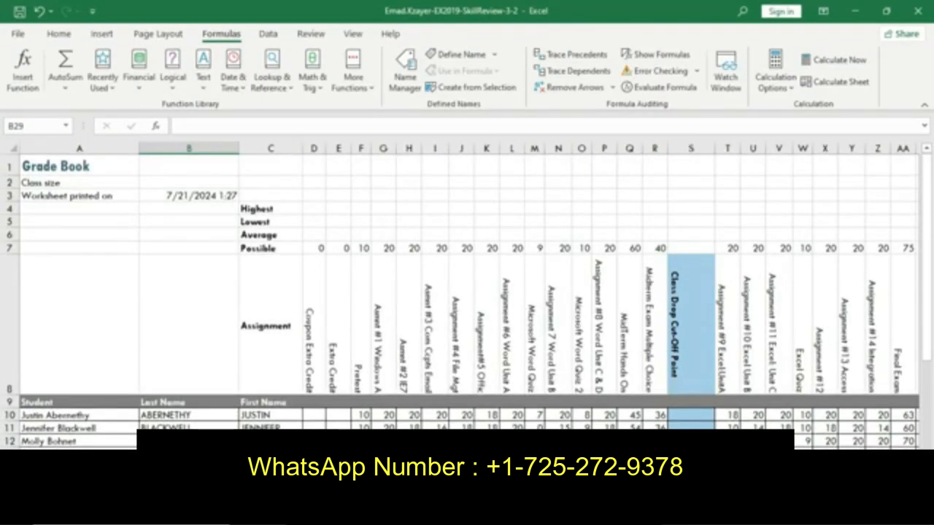
{"action": "left_click", "coordinate": [189, 182]}
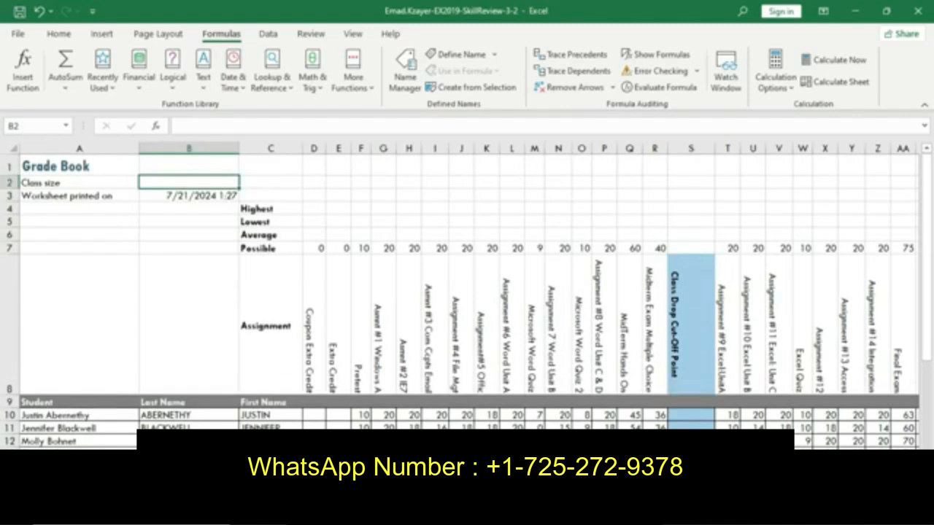
Step: Read step 7b in SIMnet and begin the formula =COU in cell B2 in Excel
{"action": "key", "text": "alt+Tab"}
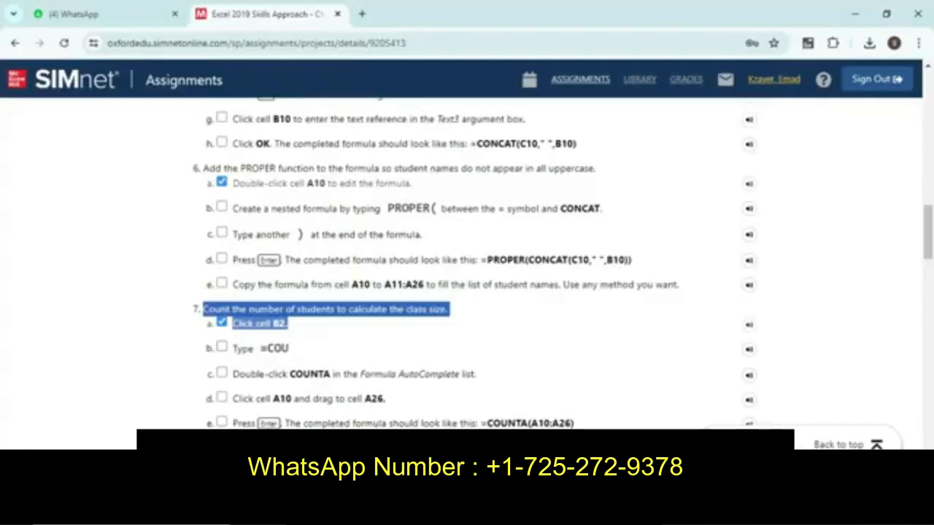
{"action": "left_click_drag", "start_coordinate": [234, 349], "coordinate": [289, 349]}
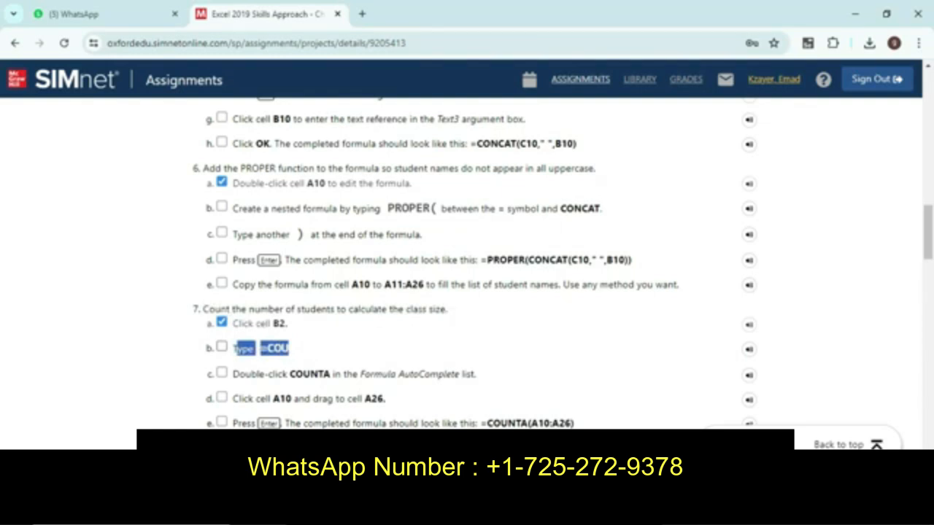
{"action": "left_click_drag", "start_coordinate": [233, 349], "coordinate": [289, 349]}
{"action": "key", "text": "alt+Tab"}
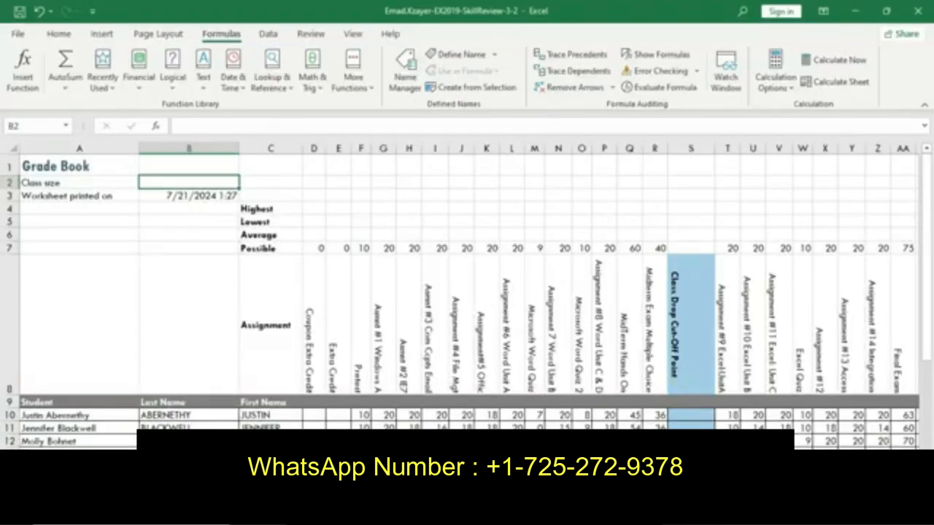
{"action": "type", "text": "="}
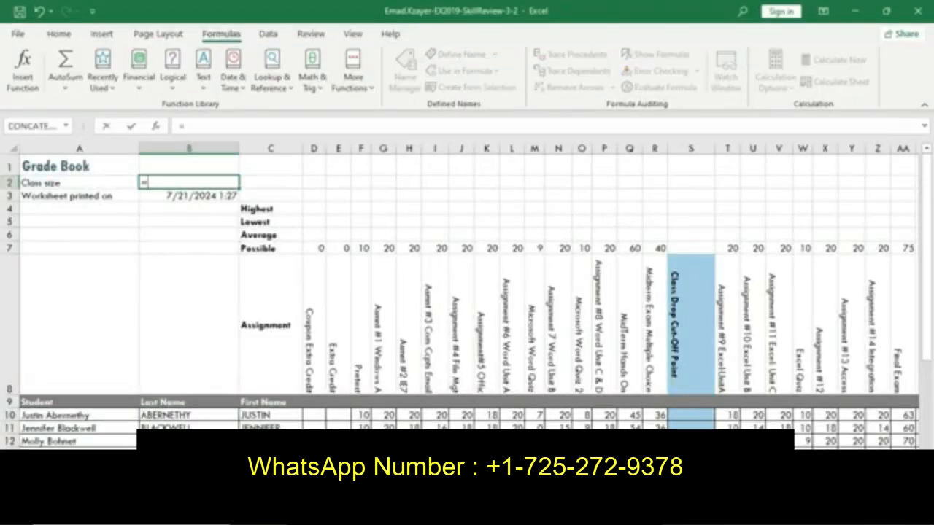
{"action": "type", "text": "COU"}
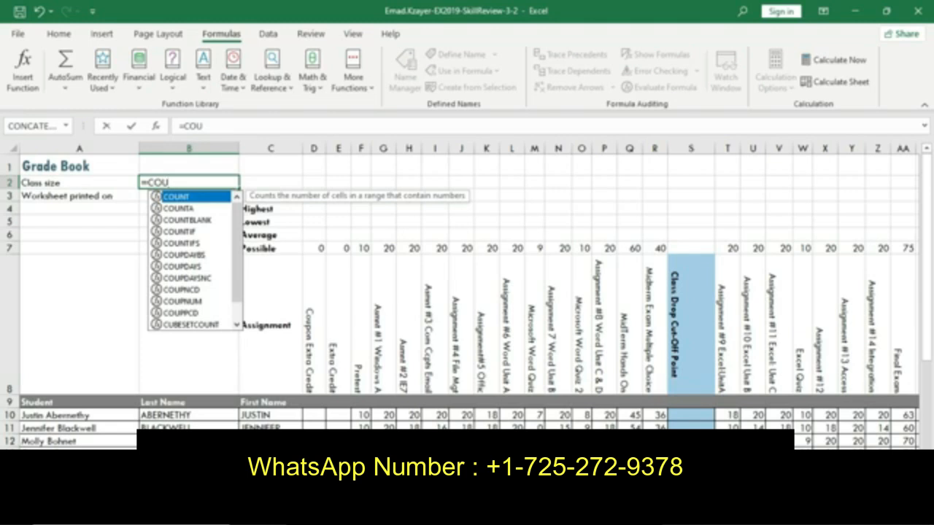
Step: Read step 7c in SIMnet and insert the suggested COUNTA function into the B2 formula in Excel
{"action": "key", "text": "alt+Tab"}
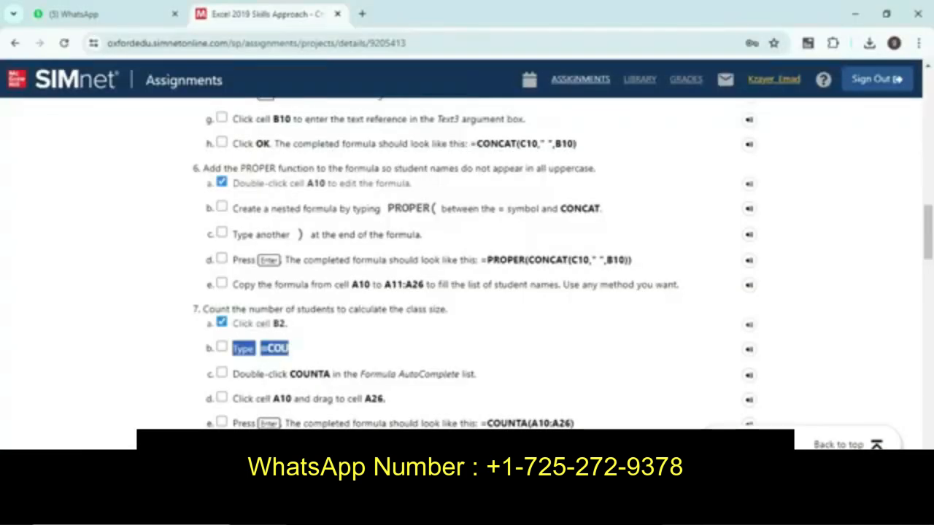
{"action": "left_click_drag", "start_coordinate": [232, 374], "coordinate": [478, 374]}
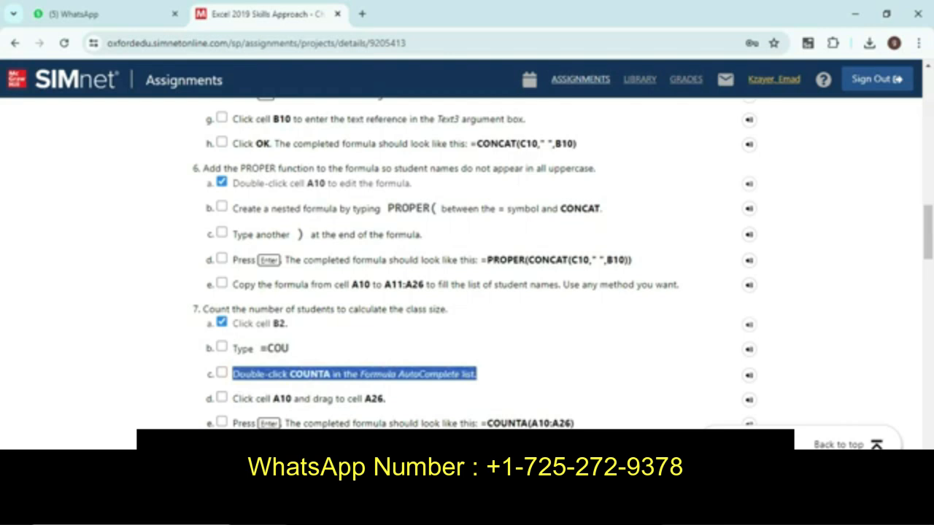
{"action": "key", "text": "alt+Tab"}
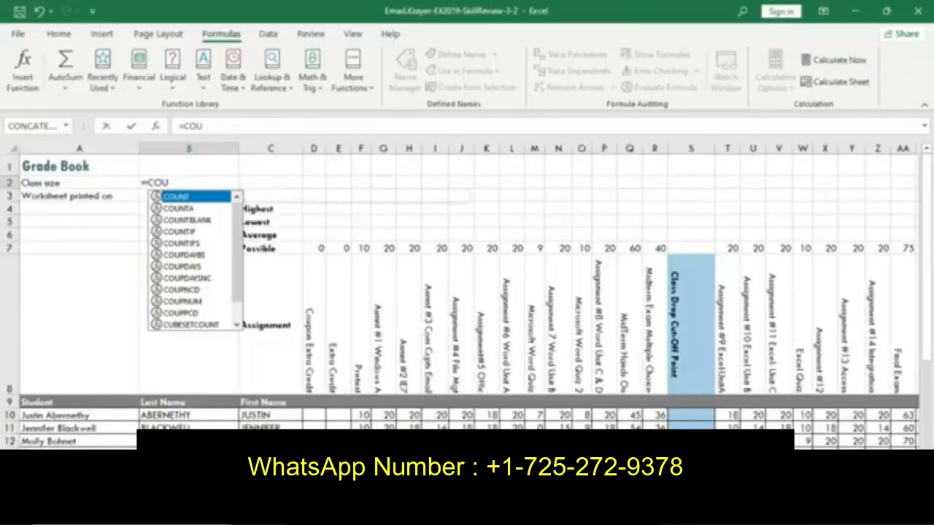
{"action": "key", "text": "Down"}
{"action": "key", "text": "Tab"}
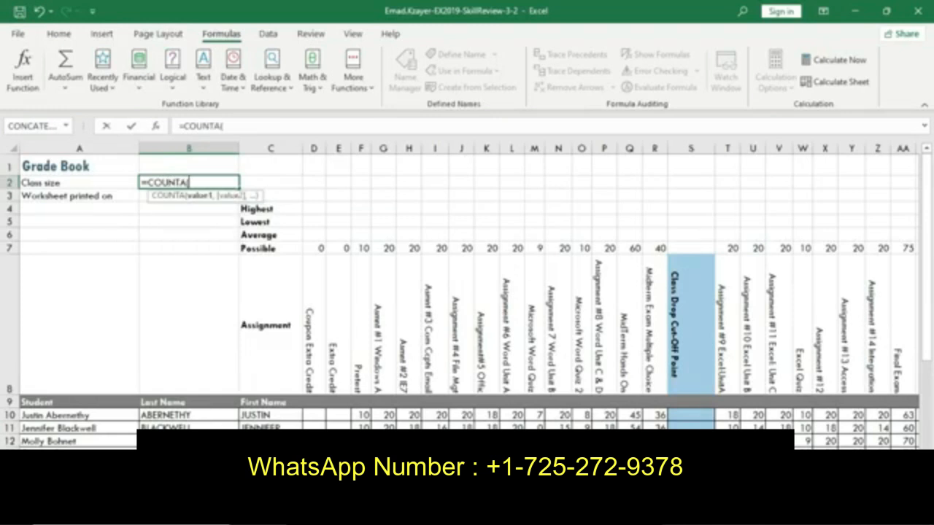
Step: Read step 7d in SIMnet and select the range A10:A26 as the COUNTA argument in Excel
{"action": "key", "text": "alt+Tab"}
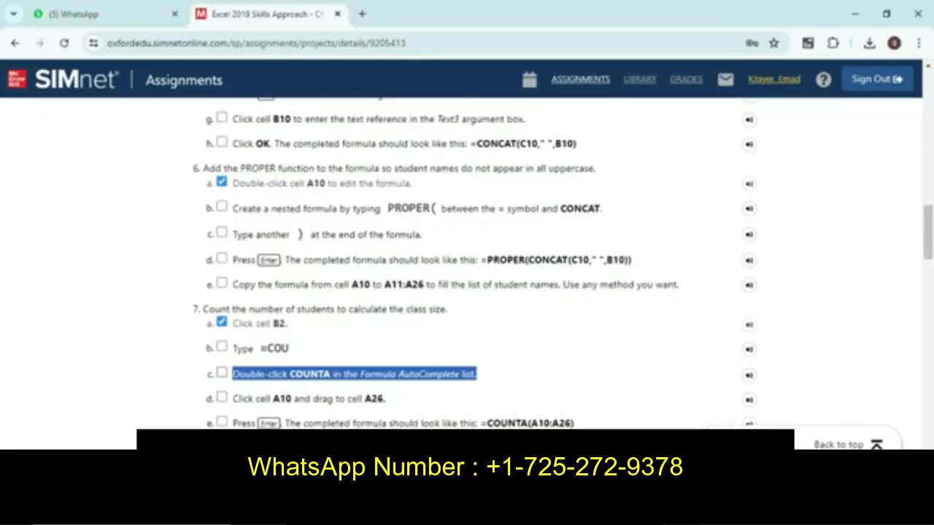
{"action": "left_click_drag", "start_coordinate": [238, 399], "coordinate": [386, 399]}
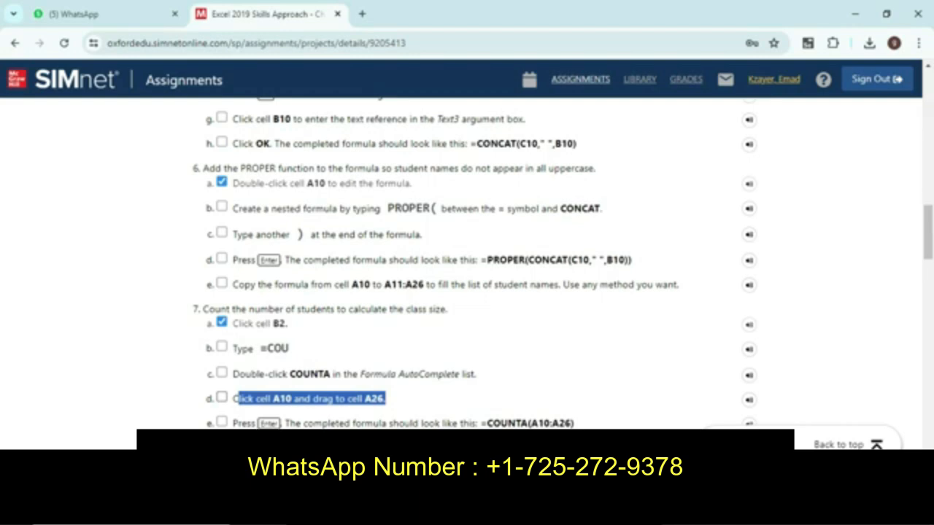
{"action": "key", "text": "alt+Tab"}
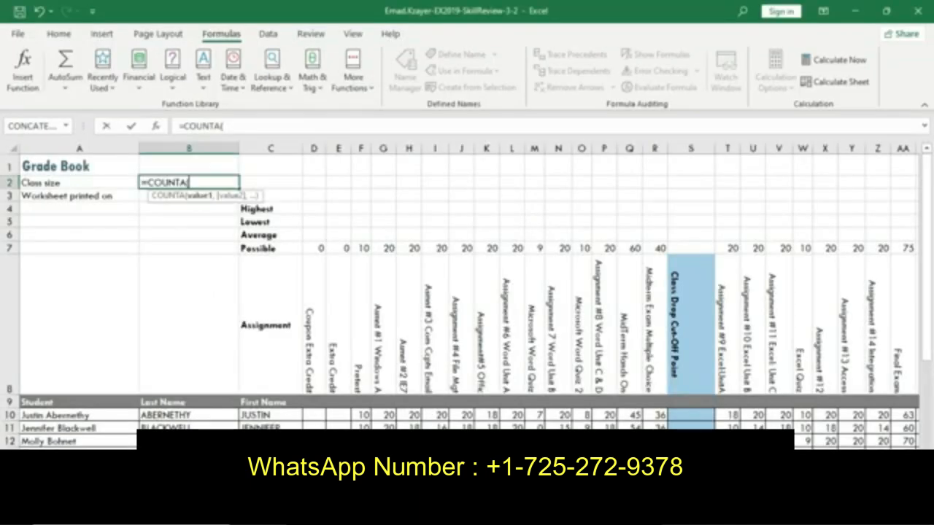
{"action": "left_click_drag", "start_coordinate": [95, 415], "coordinate": [95, 383]}
{"action": "scroll", "coordinate": [95, 383], "scroll_direction": "up", "scroll_amount": 3}
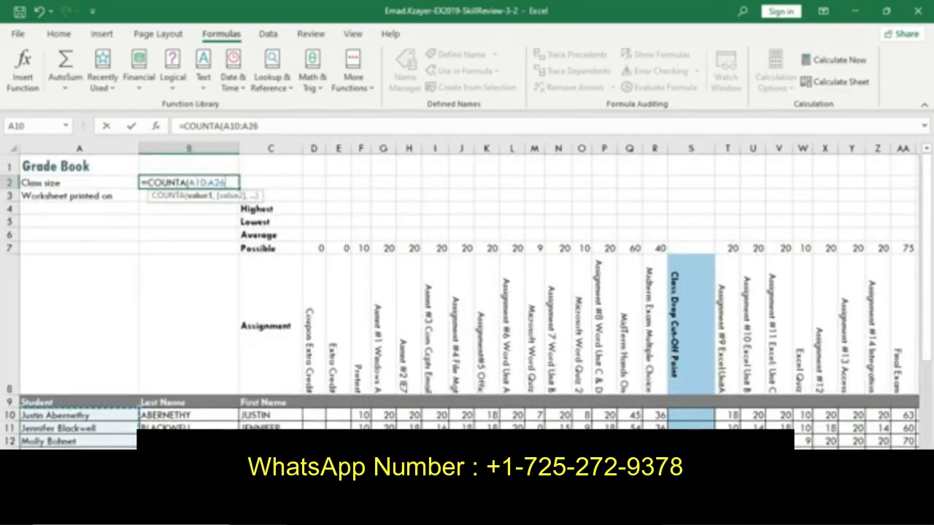
Step: Read step 7e in SIMnet, then close and commit the formula =COUNTA(A10:A26) in cell B2 in Excel
{"action": "key", "text": "alt+Tab"}
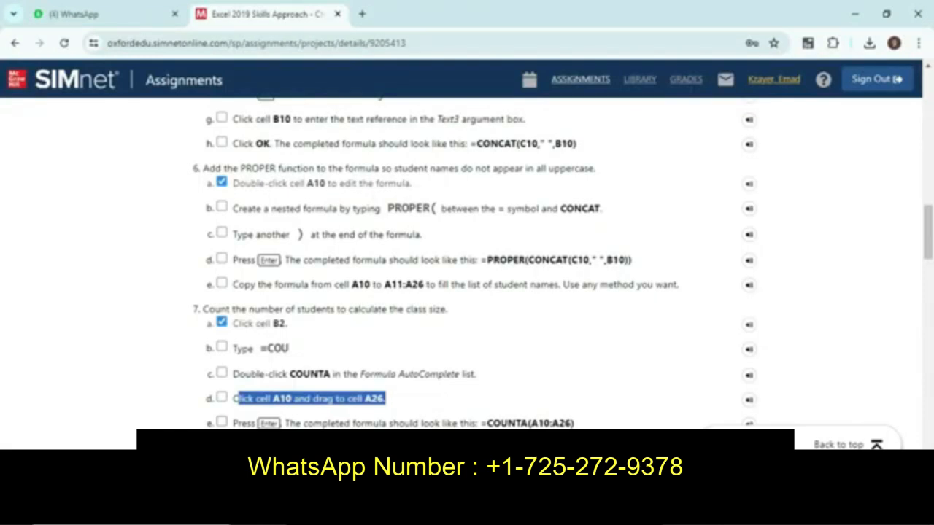
{"action": "left_click_drag", "start_coordinate": [583, 424], "coordinate": [232, 424]}
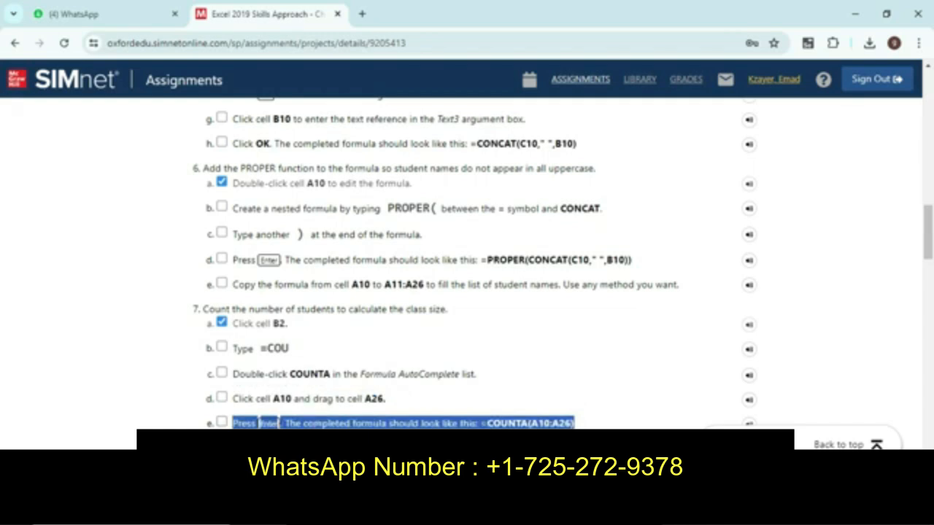
{"action": "key", "text": "alt+Tab"}
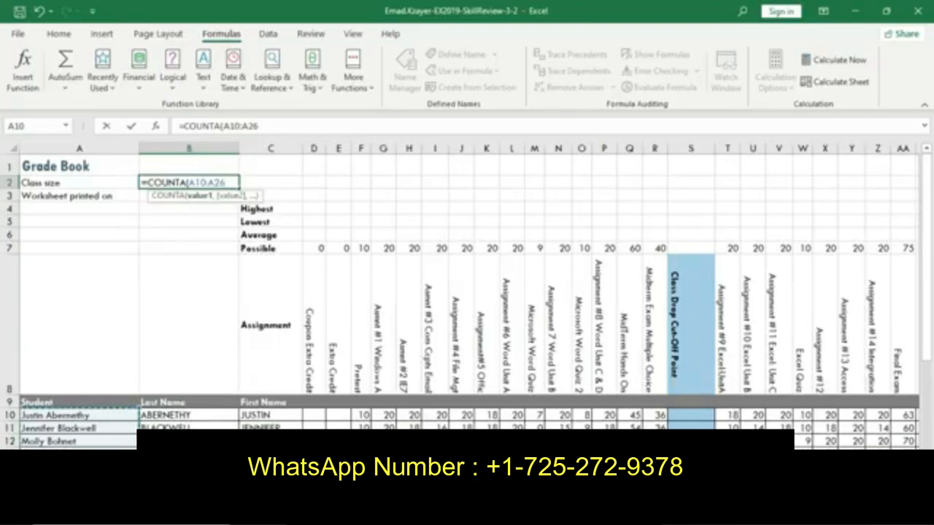
{"action": "type", "text": ")"}
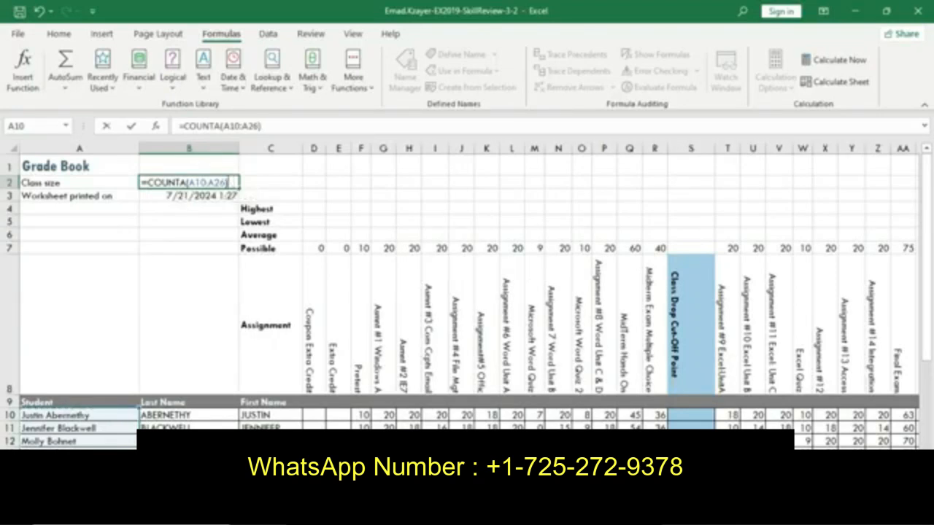
{"action": "key", "text": "Return"}
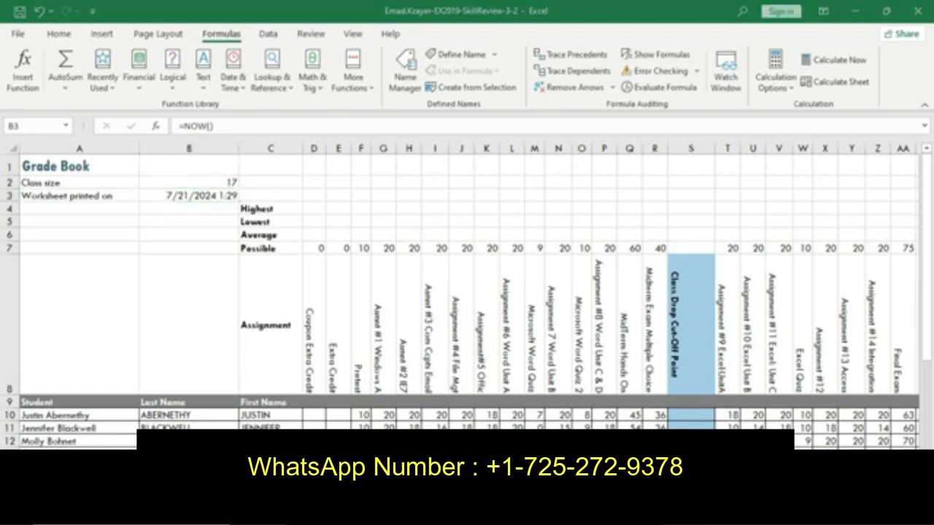
Step: Read step 8a in SIMnet and display the worksheet's formulas in Excel to check them for accuracy
{"action": "key", "text": "alt+Tab"}
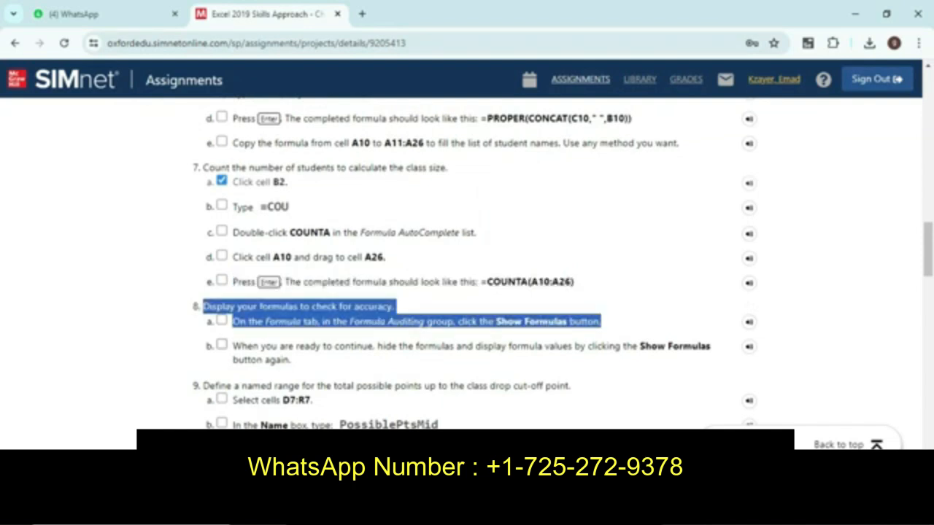
{"action": "key", "text": "alt+Tab"}
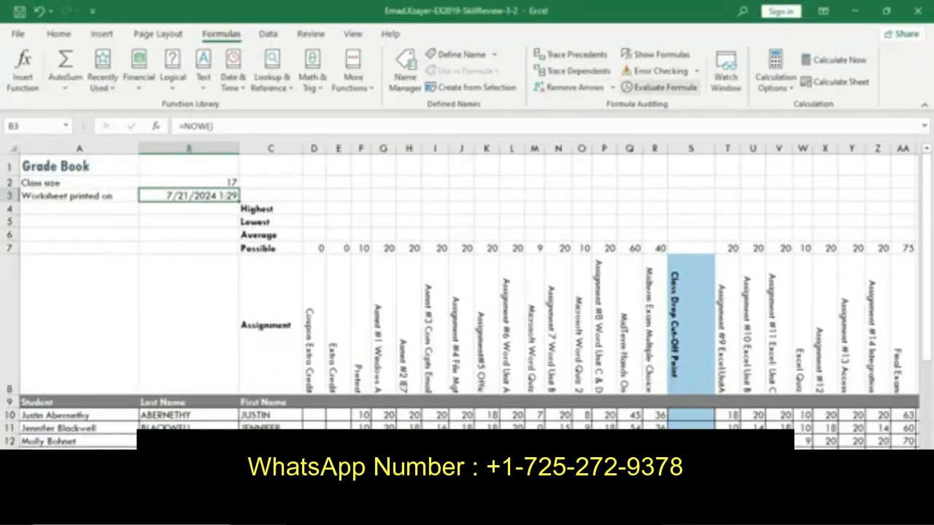
{"action": "left_click", "coordinate": [657, 56]}
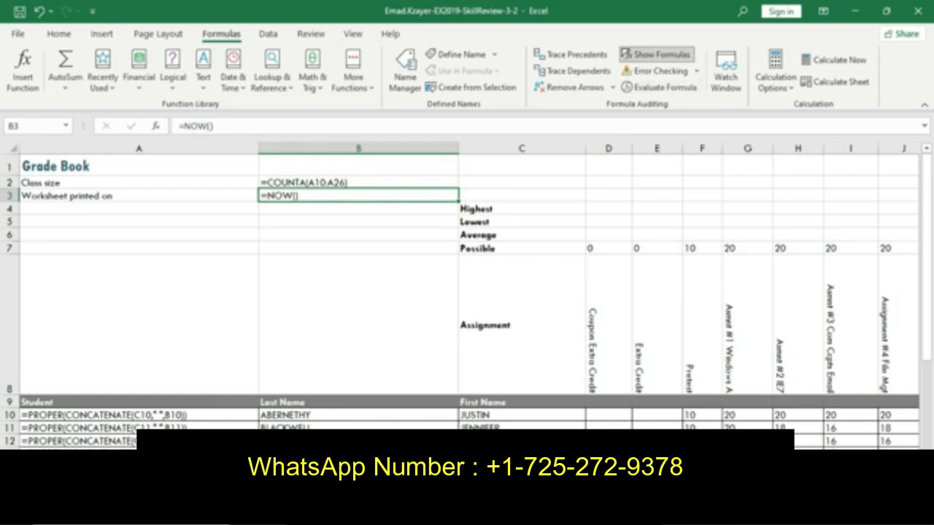
Step: Read step 8b in SIMnet, hide the formulas to show values again in Excel, and check off step 8b
{"action": "key", "text": "alt+Tab"}
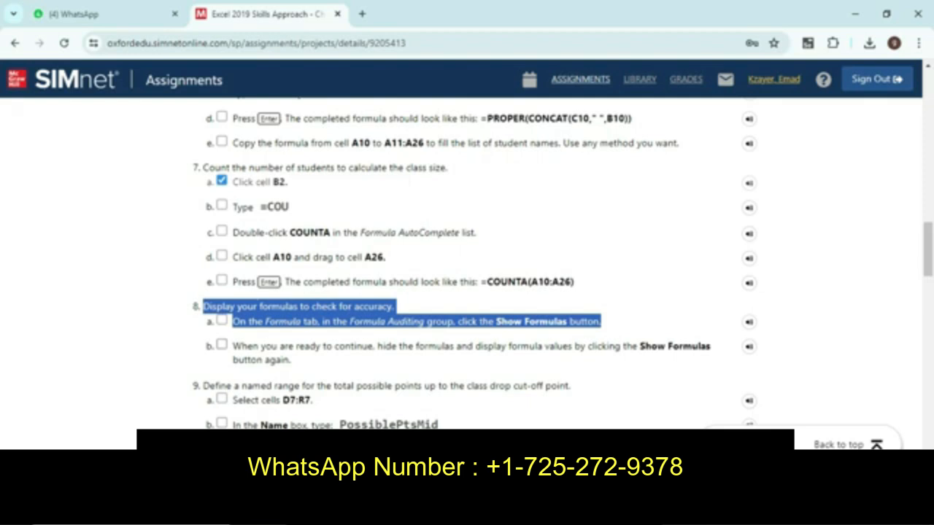
{"action": "left_click", "coordinate": [416, 322]}
{"action": "left_click_drag", "start_coordinate": [241, 346], "coordinate": [291, 361]}
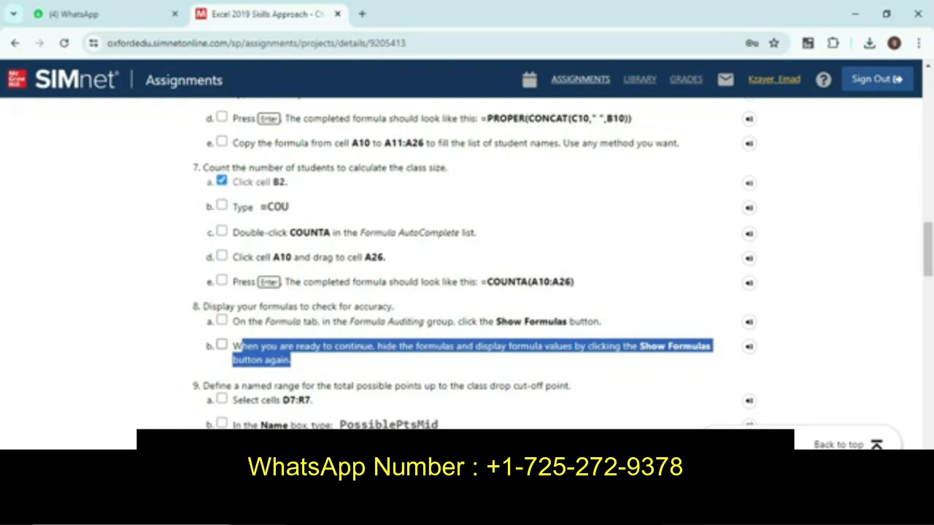
{"action": "key", "text": "alt+Tab"}
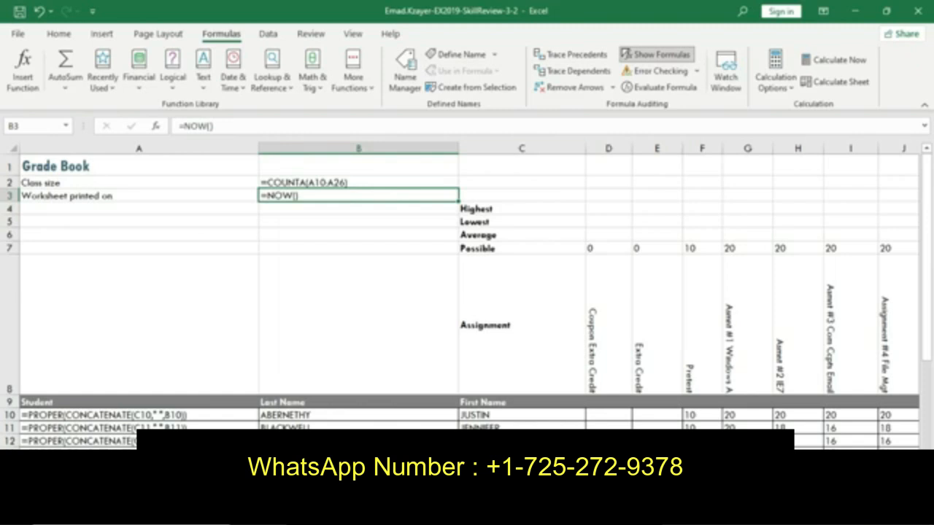
{"action": "key", "text": "ctrl+grave"}
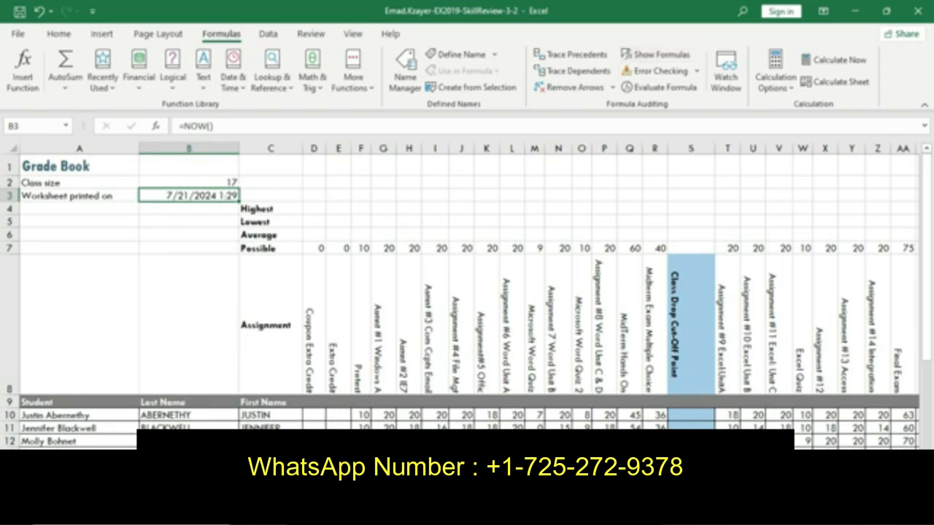
{"action": "key", "text": "alt+Tab"}
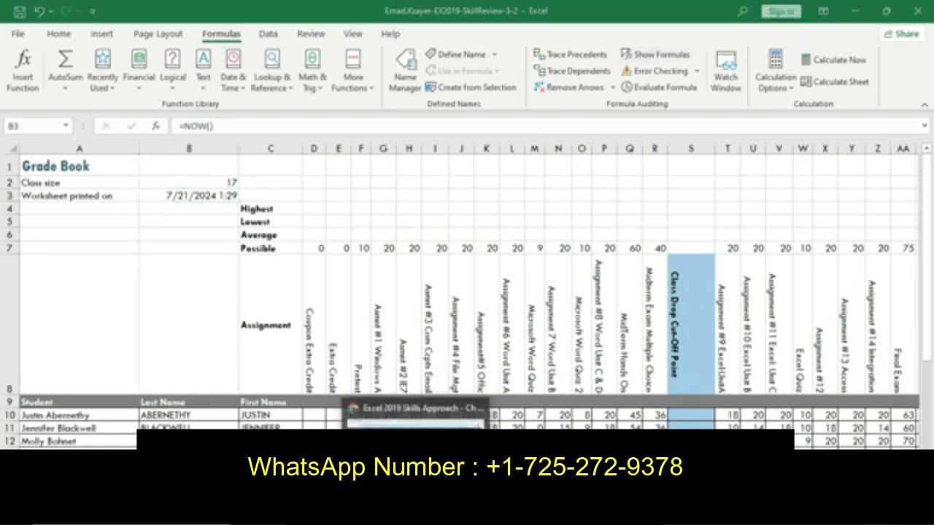
{"action": "left_click", "coordinate": [222, 344]}
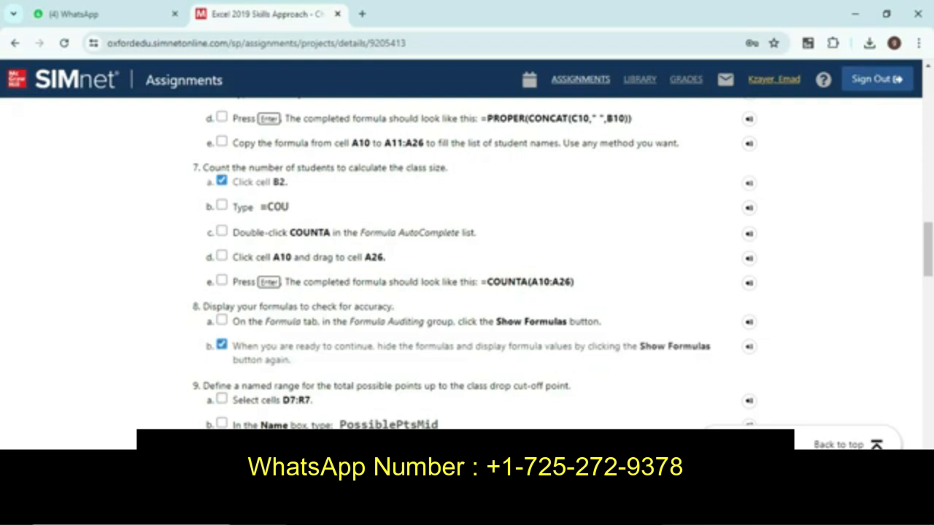
Step: Read step 9a in SIMnet and select the possible-points cells D7:R7 in Excel
{"action": "left_click_drag", "start_coordinate": [204, 386], "coordinate": [314, 403]}
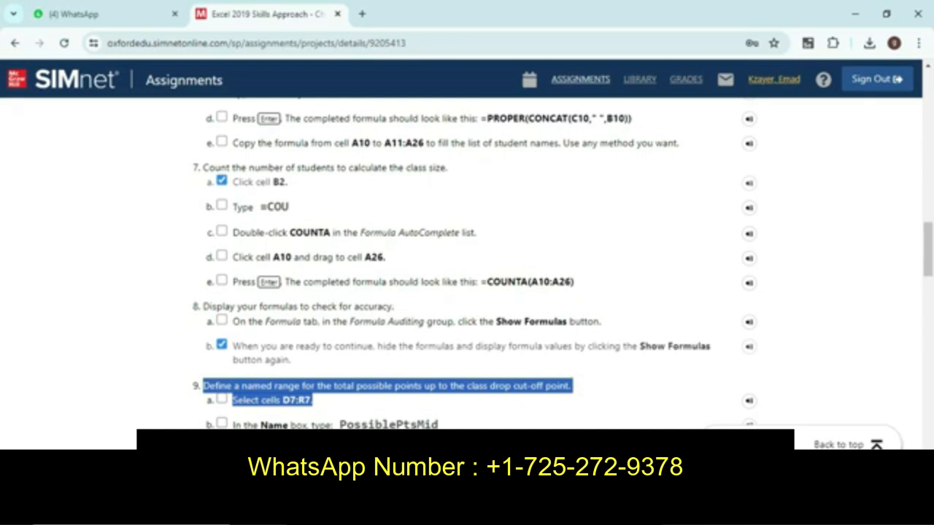
{"action": "key", "text": "alt+Tab"}
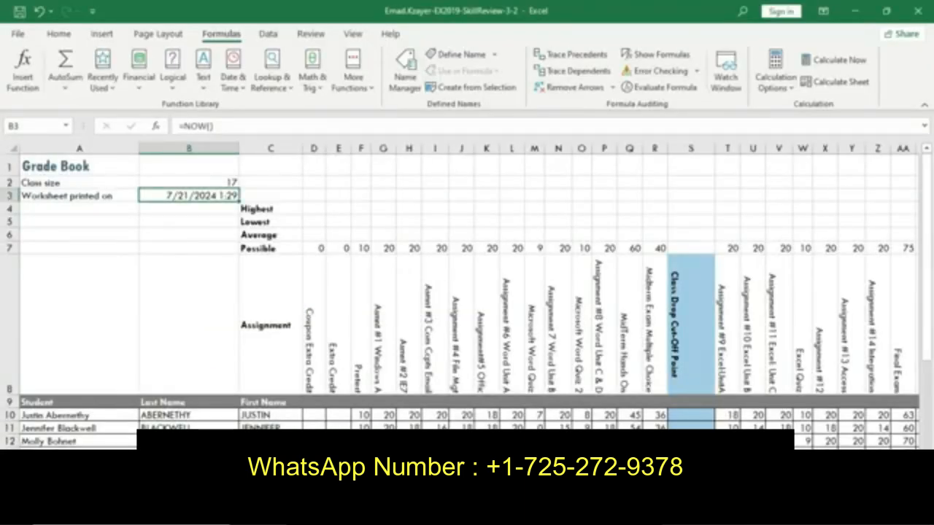
{"action": "left_click", "coordinate": [314, 248]}
{"action": "left_click_drag", "start_coordinate": [314, 248], "coordinate": [655, 249]}
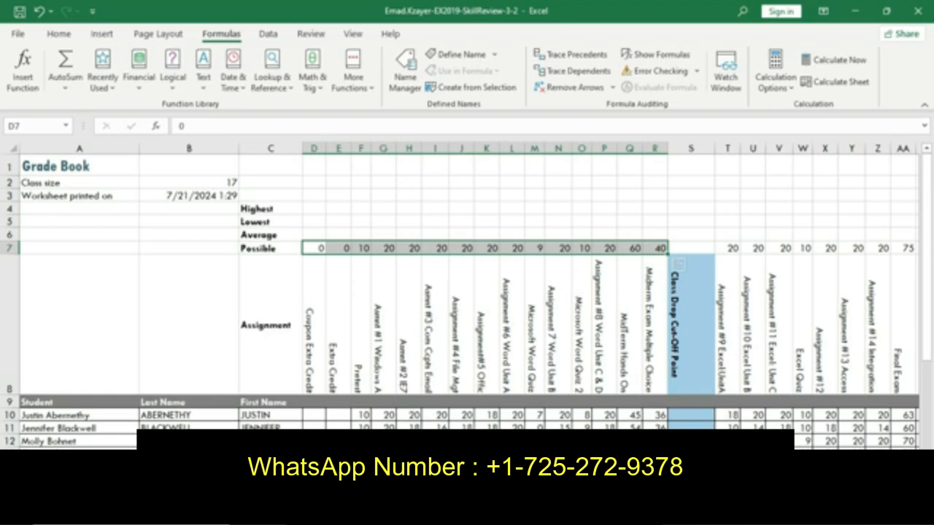
Step: Copy the range name PossiblePtsMid from step 9b in SIMnet and assign it to the selected range D7:R7 in Excel
{"action": "key", "text": "alt+Tab"}
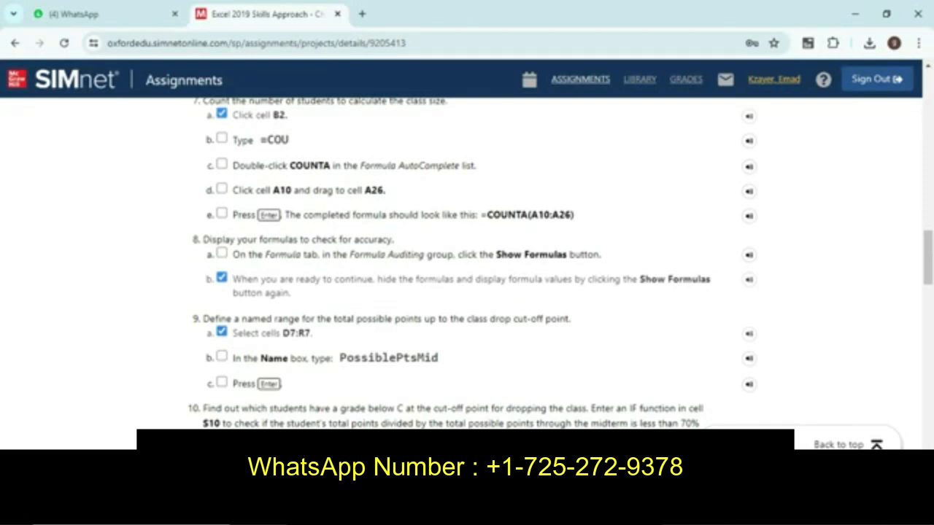
{"action": "left_click_drag", "start_coordinate": [232, 357], "coordinate": [335, 358]}
{"action": "left_click_drag", "start_coordinate": [340, 357], "coordinate": [439, 357]}
{"action": "key", "text": "ctrl+c"}
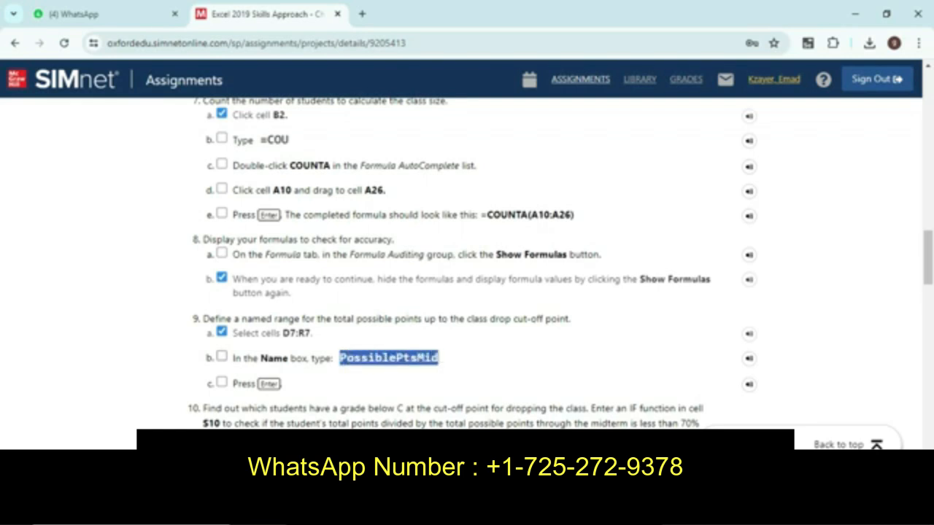
{"action": "key", "text": "alt+Tab"}
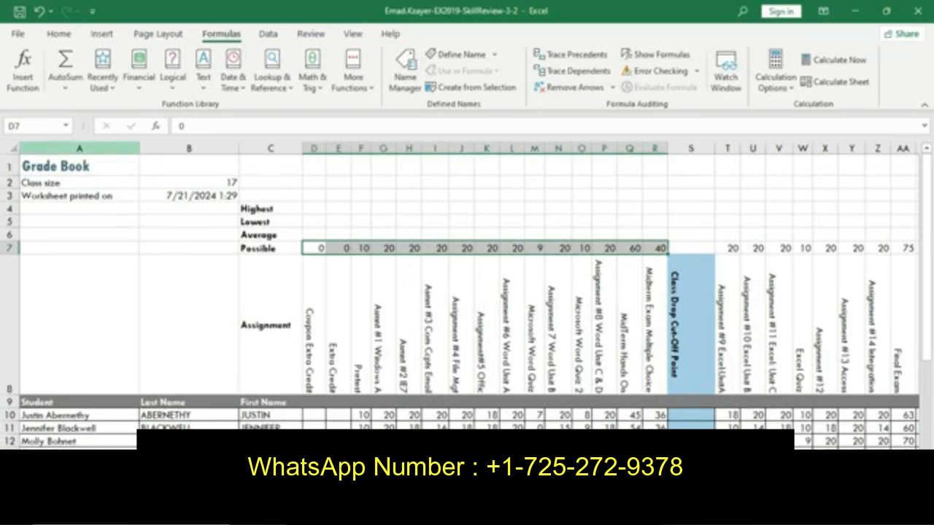
{"action": "left_click", "coordinate": [34, 126]}
{"action": "key", "text": "ctrl+v"}
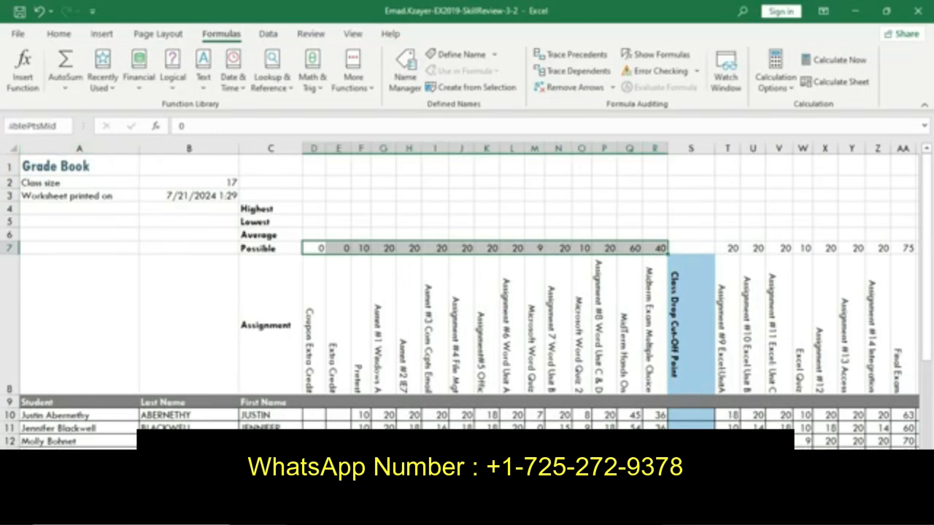
{"action": "key", "text": "Return"}
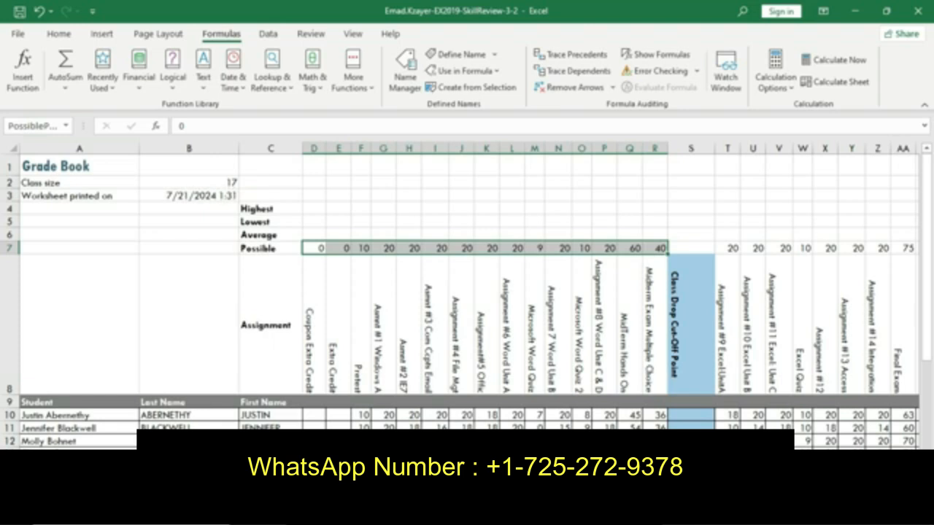
Step: Read the step 10 introduction and step 10a in SIMnet, then select cell S10 in Excel
{"action": "mouse_move", "coordinate": [417, 513]}
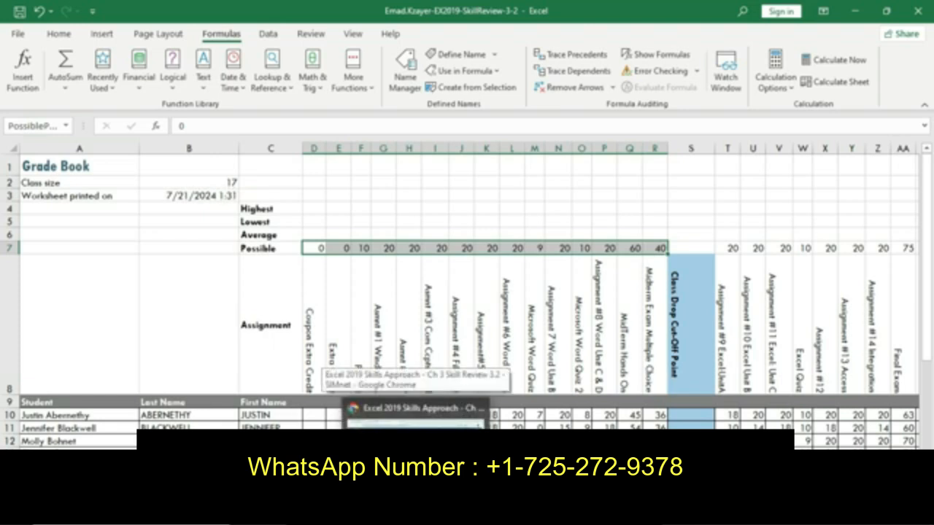
{"action": "left_click", "coordinate": [416, 461]}
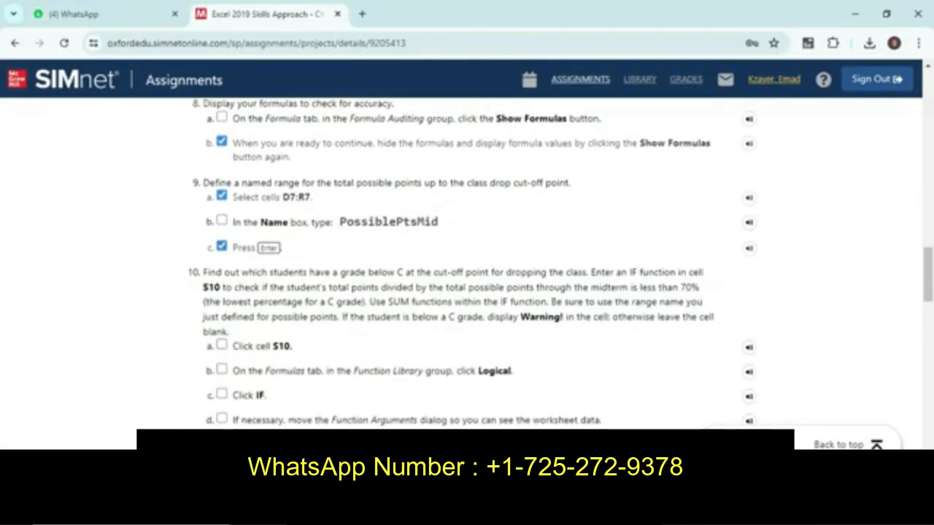
{"action": "left_click_drag", "start_coordinate": [204, 272], "coordinate": [293, 346]}
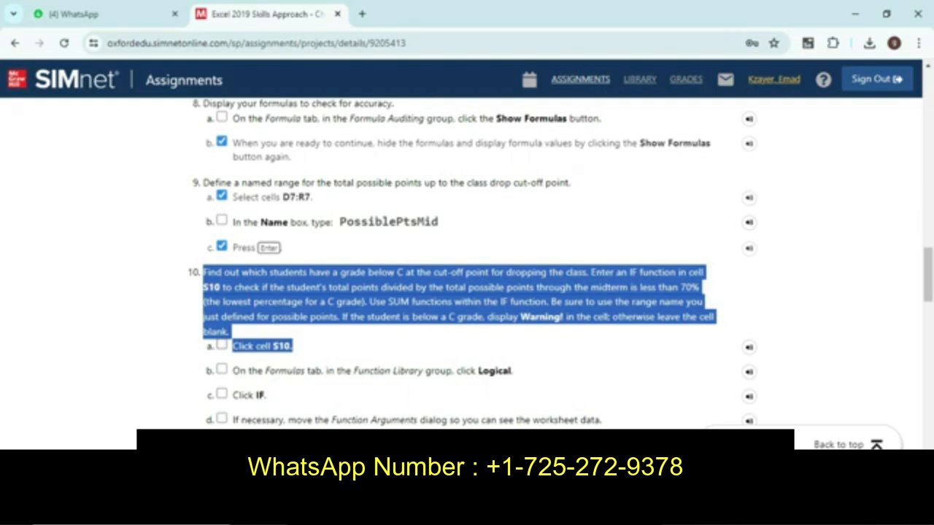
{"action": "key", "text": "alt+Tab"}
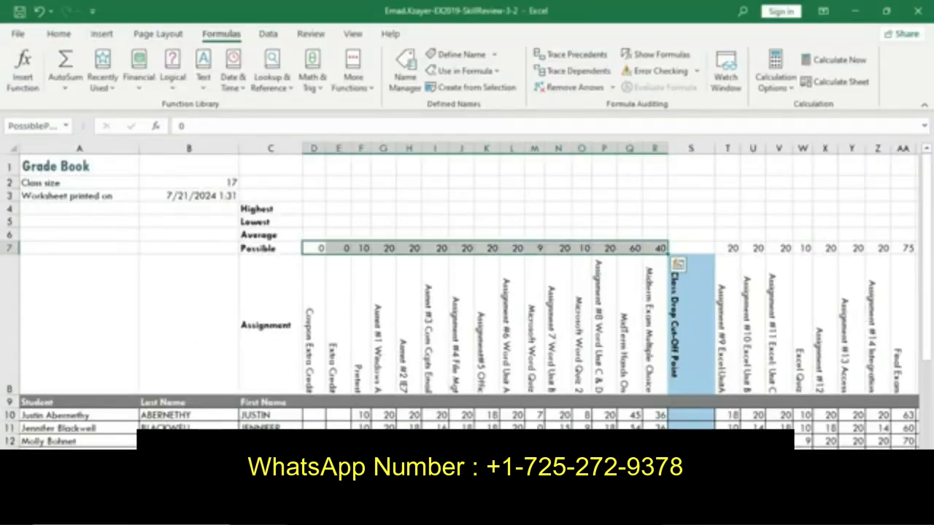
{"action": "left_click", "coordinate": [691, 415]}
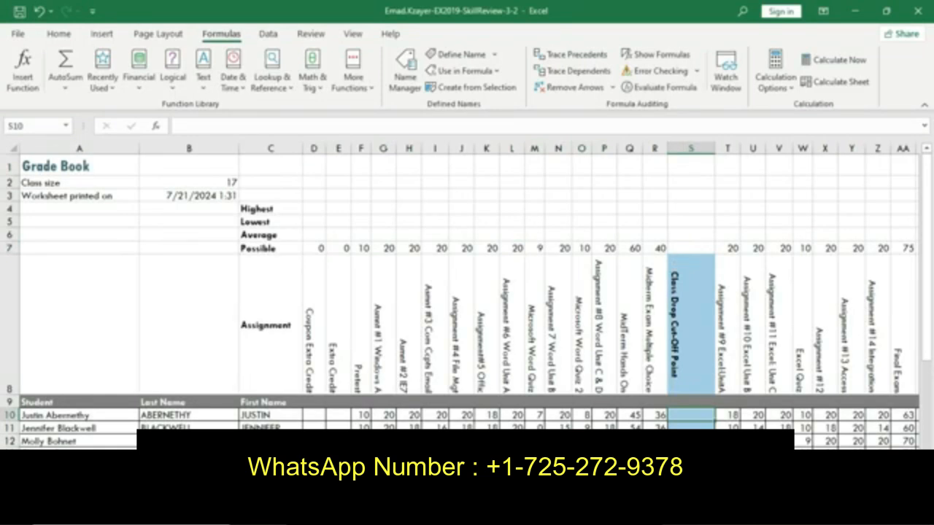
Step: Read steps 10b and 10c in SIMnet, then insert the logical function IF into cell S10 in Excel
{"action": "key", "text": "alt+Tab"}
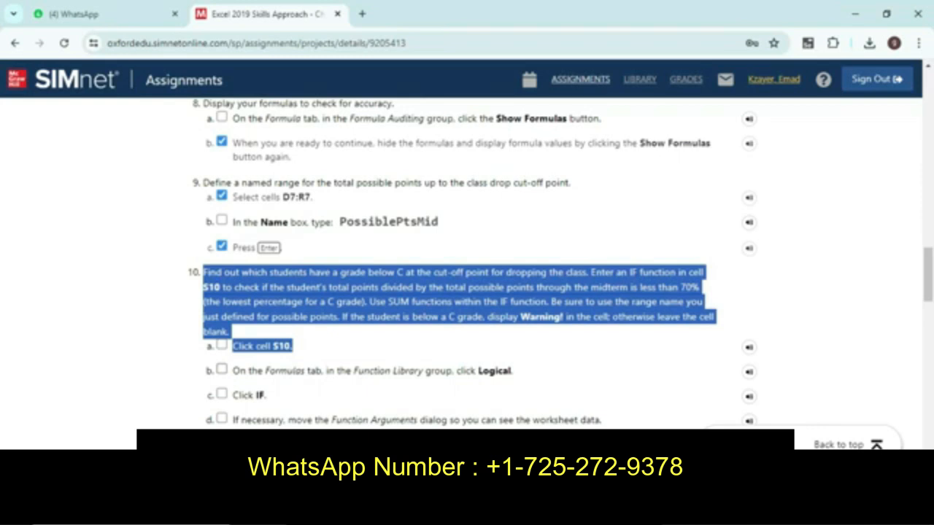
{"action": "left_click", "coordinate": [452, 346]}
{"action": "left_click_drag", "start_coordinate": [233, 372], "coordinate": [491, 372]}
{"action": "left_click", "coordinate": [491, 371]}
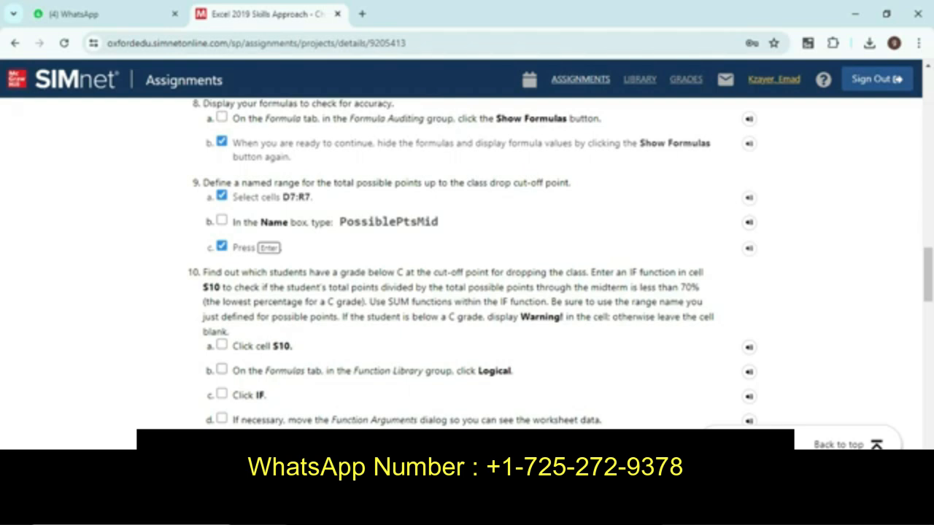
{"action": "left_click_drag", "start_coordinate": [239, 370], "coordinate": [513, 371]}
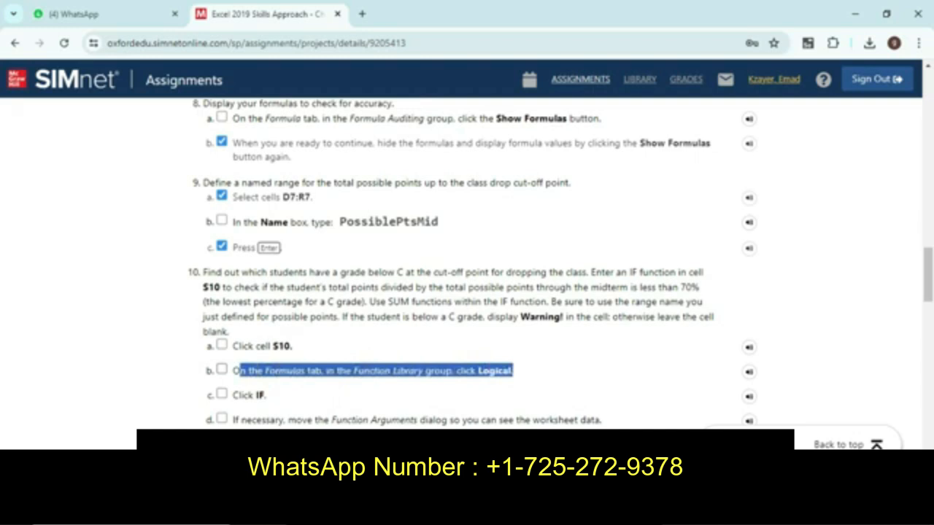
{"action": "key", "text": "alt+Tab"}
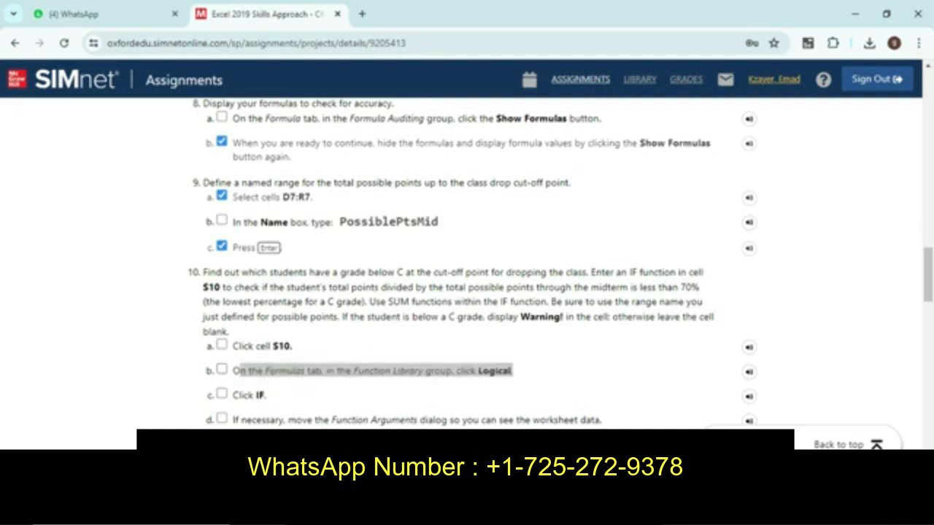
{"action": "type", "text": "="}
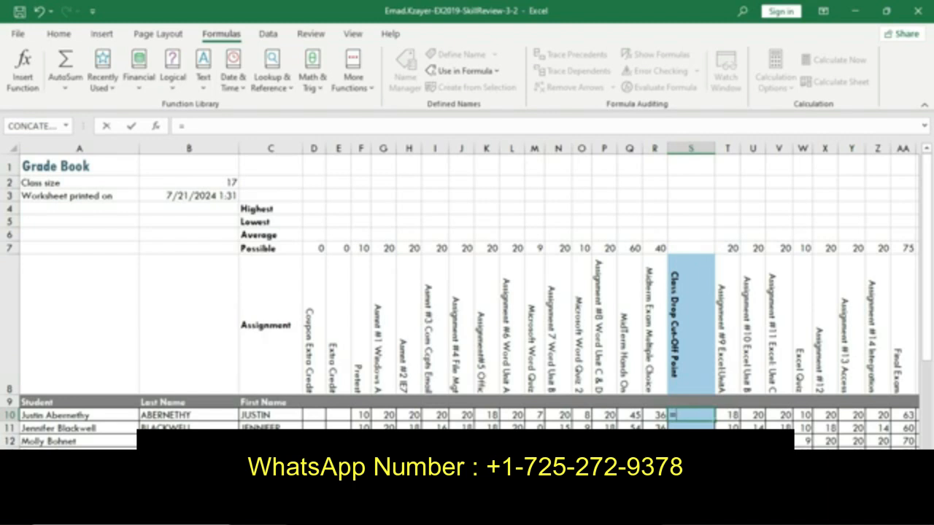
{"action": "key", "text": "alt+Tab"}
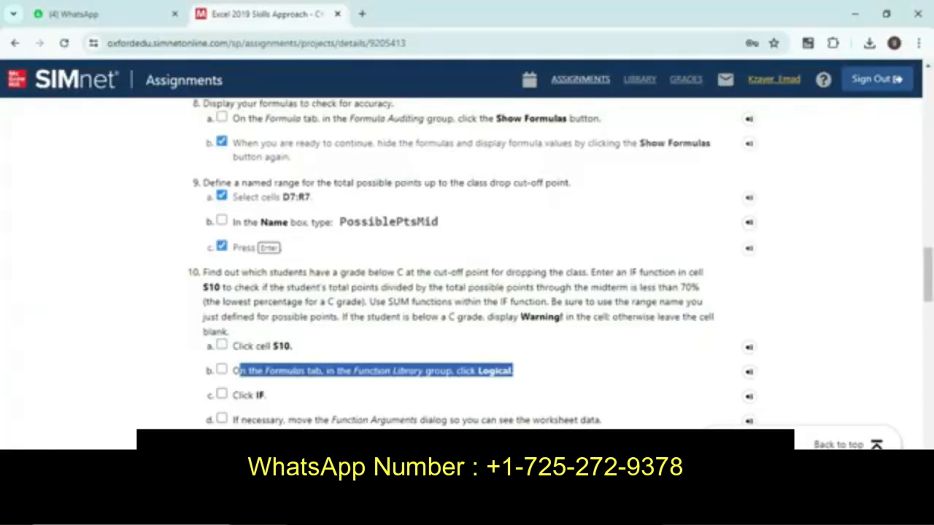
{"action": "left_click_drag", "start_coordinate": [232, 396], "coordinate": [267, 395]}
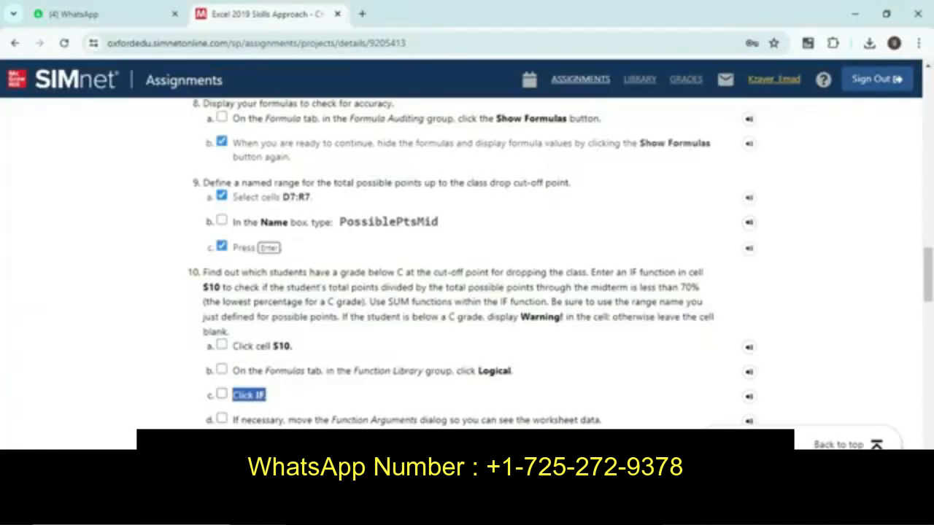
{"action": "key", "text": "alt+Tab"}
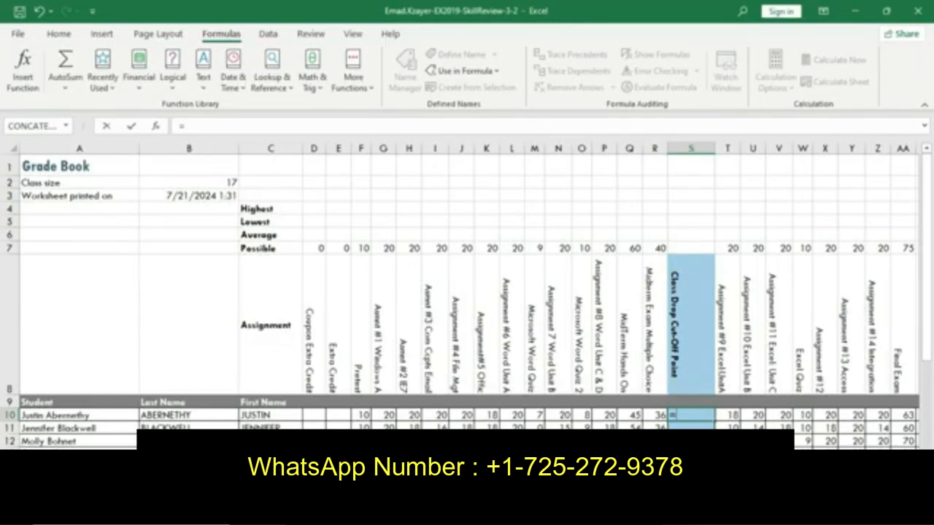
{"action": "left_click", "coordinate": [173, 70]}
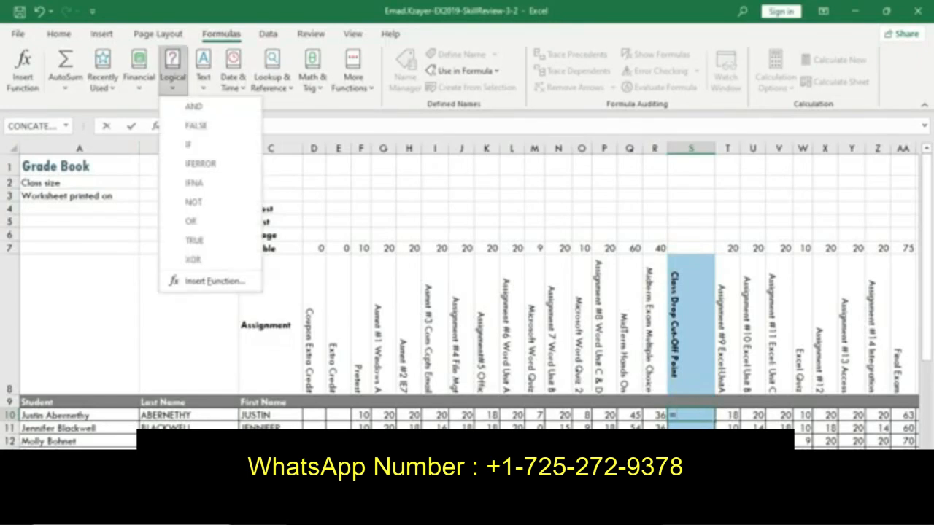
{"action": "left_click", "coordinate": [192, 143]}
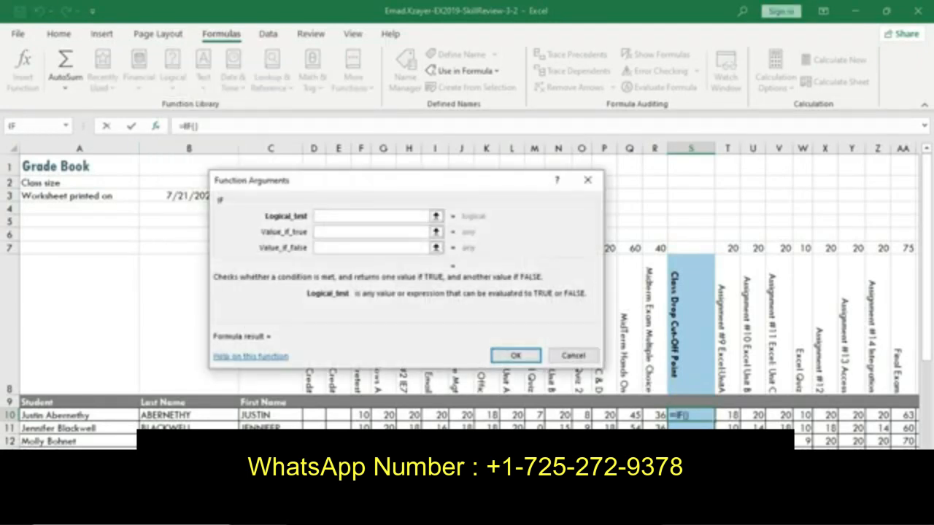
Step: Read step 10e in SIMnet and set the IF function's Logical_test argument to SUM(D10:R10)/SUM(PossiblePtsMid)<70% in Excel
{"action": "key", "text": "alt+Tab"}
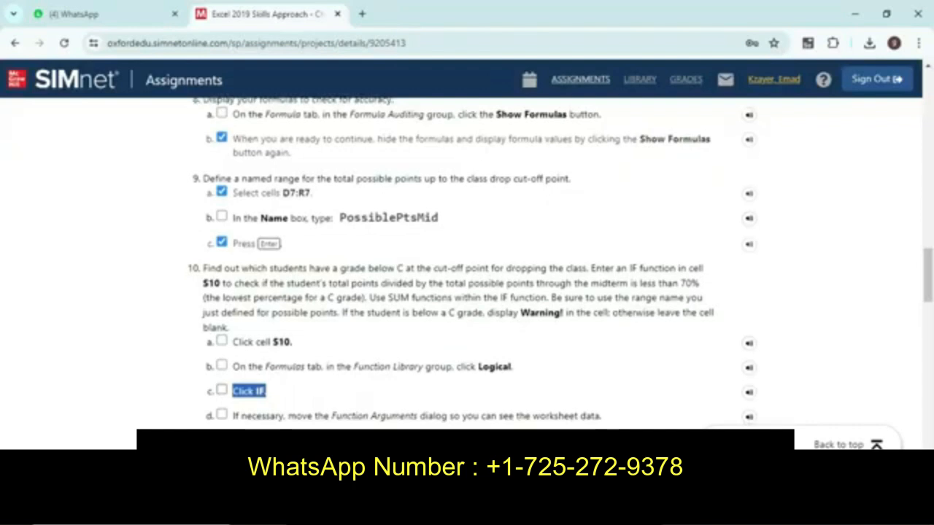
{"action": "scroll", "coordinate": [467, 263], "scroll_direction": "down", "scroll_amount": 2}
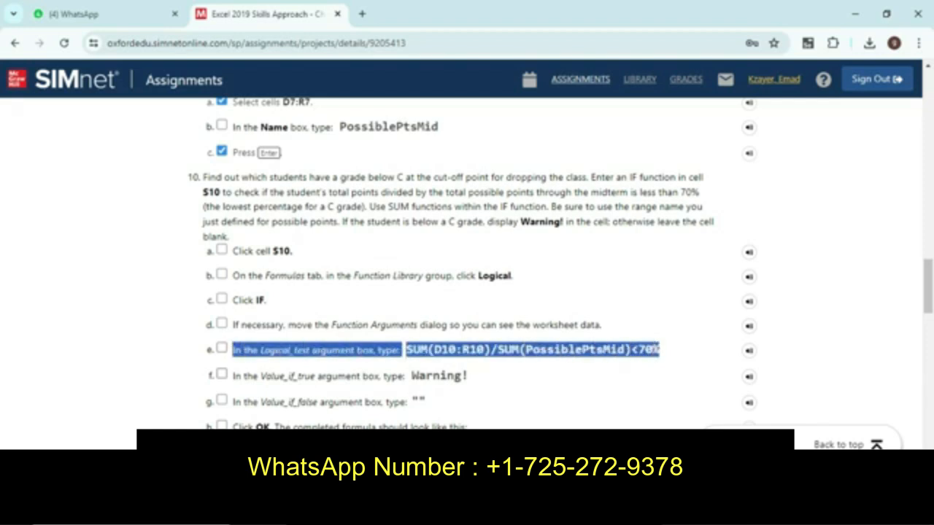
{"action": "key", "text": "alt+Tab"}
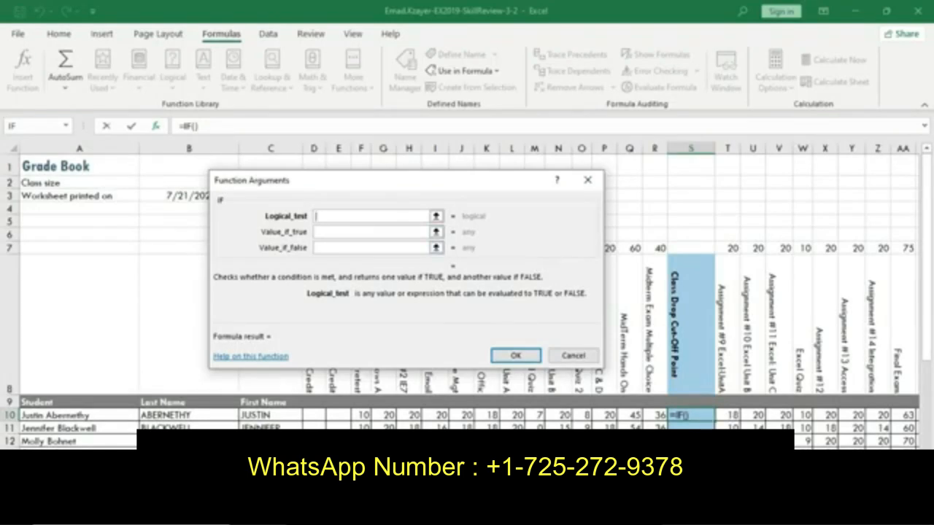
{"action": "type", "text": "SUM(D10:R10)/SUM(PossiblePtsMid)<70%"}
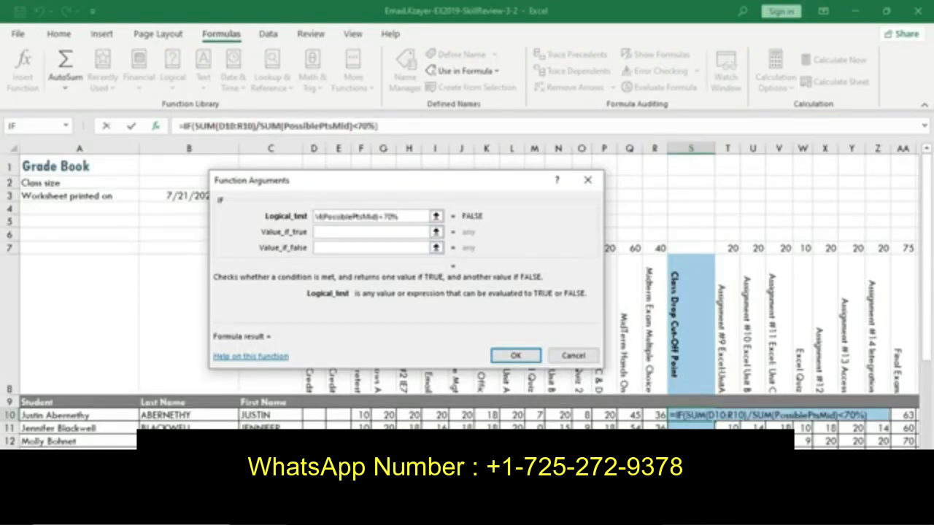
Step: Copy the text Warning! from step 10f in SIMnet and enter it as the IF function's Value_if_true argument in Excel
{"action": "mouse_move", "coordinate": [416, 514]}
{"action": "left_click", "coordinate": [415, 416]}
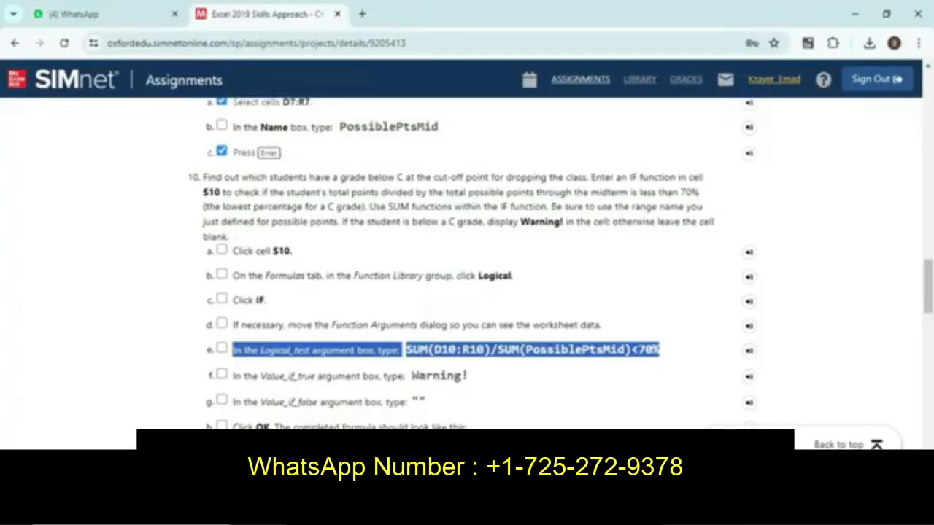
{"action": "left_click_drag", "start_coordinate": [411, 376], "coordinate": [467, 375]}
{"action": "key", "text": "ctrl+c"}
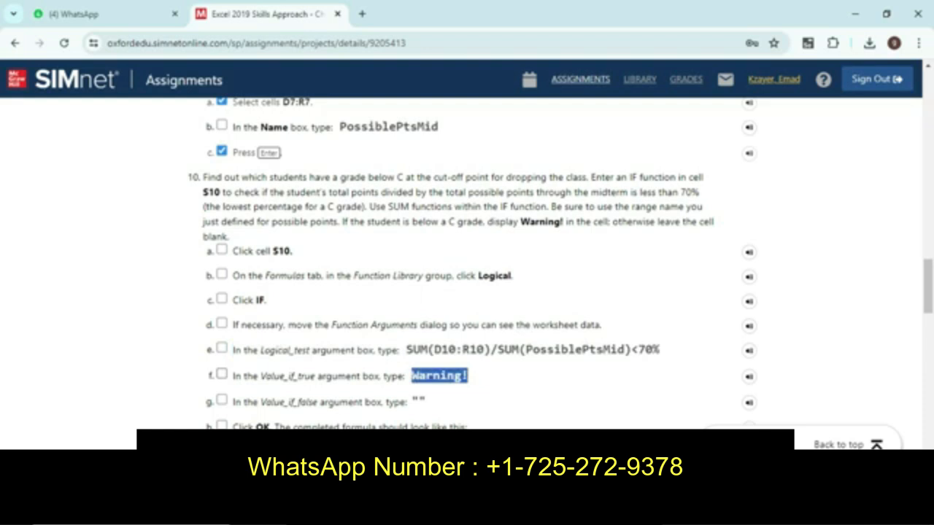
{"action": "key", "text": "alt+Tab"}
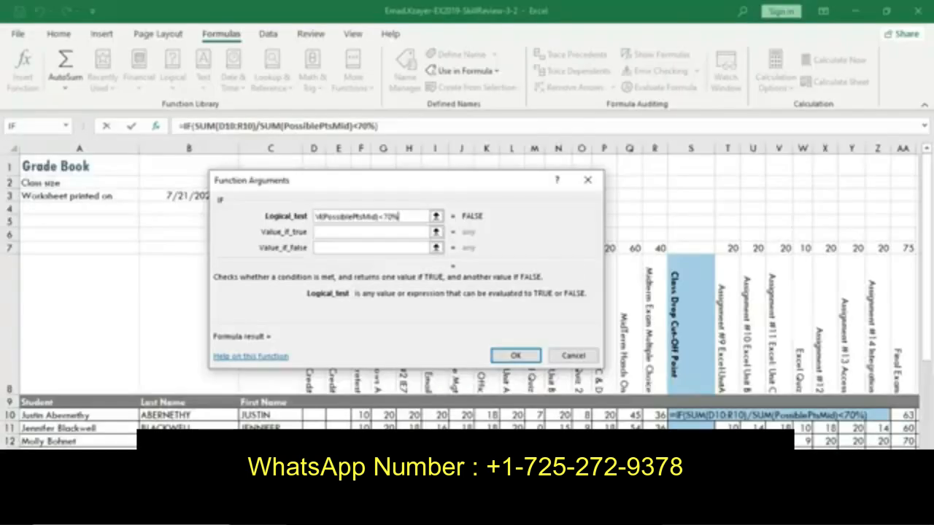
{"action": "key", "text": "Tab"}
{"action": "key", "text": "ctrl+v"}
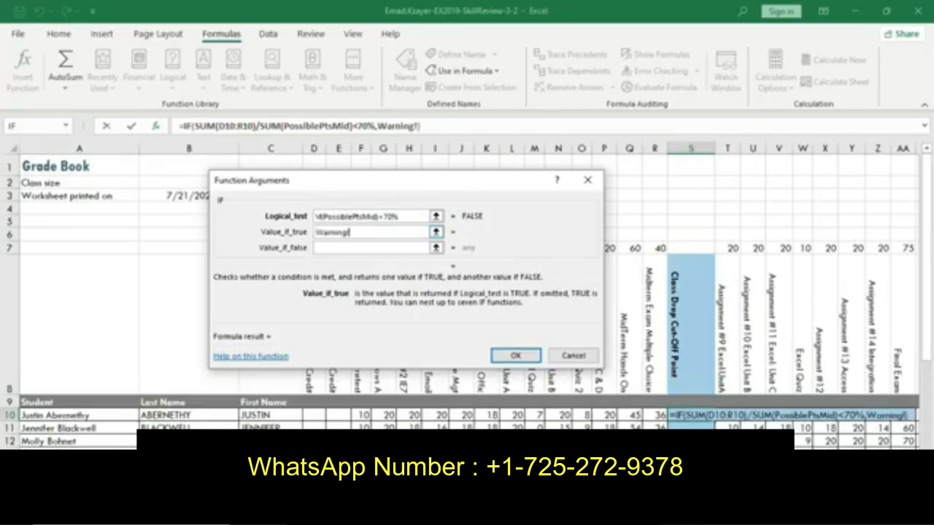
Step: Read step 10g in SIMnet, then return to the IF function's Value_if_false argument in Excel
{"action": "key", "text": "alt+Tab"}
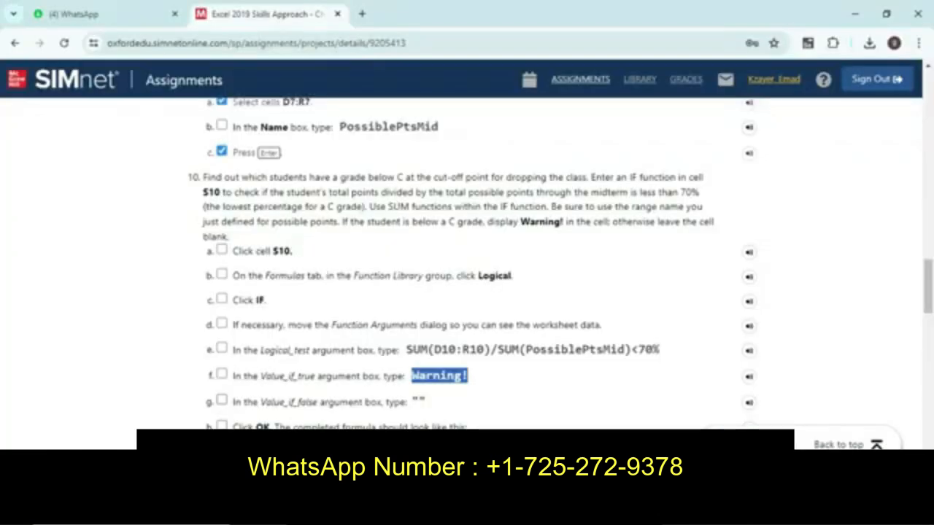
{"action": "left_click_drag", "start_coordinate": [232, 402], "coordinate": [426, 402]}
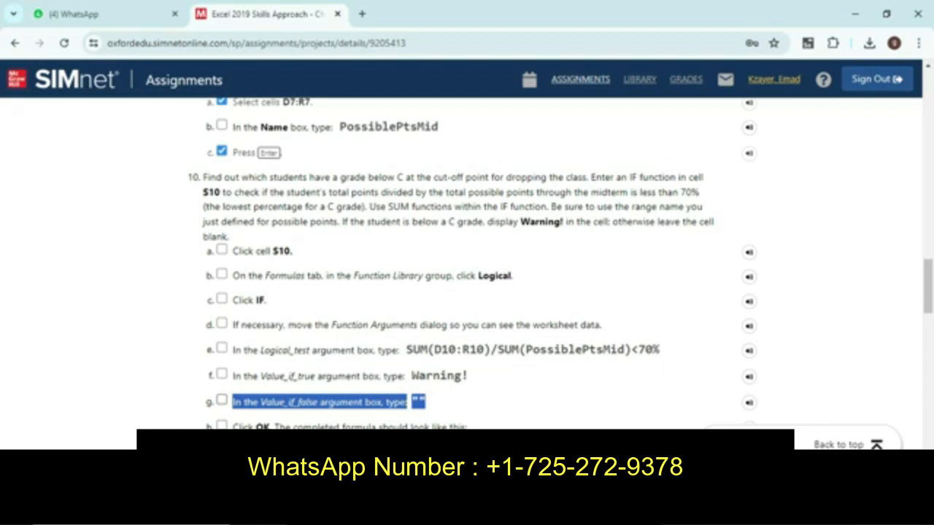
{"action": "key", "text": "alt+Tab"}
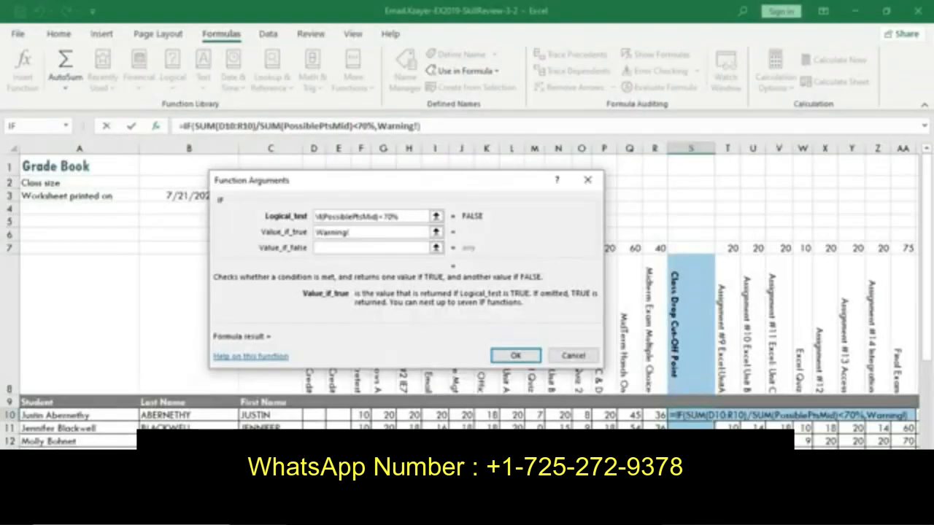
{"action": "left_click", "coordinate": [371, 248]}
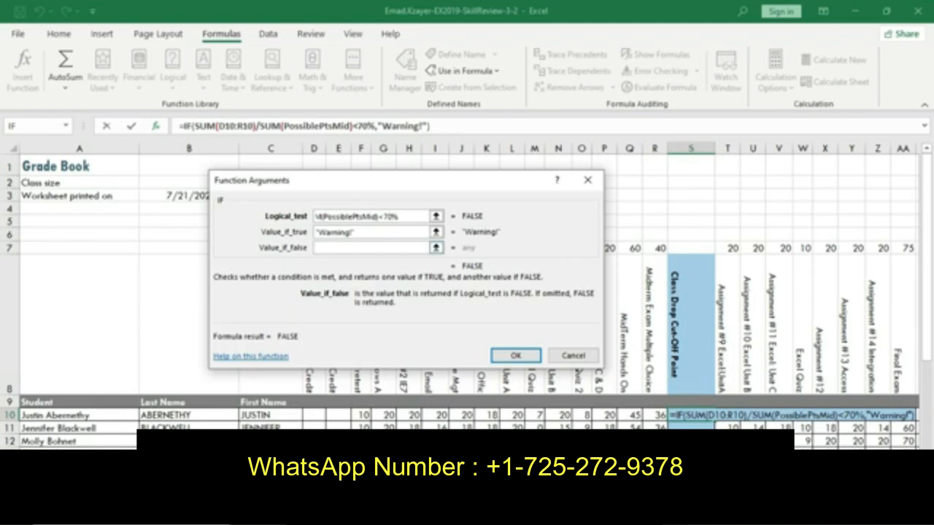
Step: Clear the IF function's Value_if_true argument and re-enter it as Warning!
{"action": "left_click", "coordinate": [374, 232]}
{"action": "key", "text": "BackSpace"}
{"action": "key", "text": "BackSpace"}
{"action": "key", "text": "BackSpace"}
{"action": "key", "text": "BackSpace"}
{"action": "key", "text": "BackSpace"}
{"action": "key", "text": "BackSpace"}
{"action": "key", "text": "BackSpace"}
{"action": "key", "text": "BackSpace"}
{"action": "key", "text": "BackSpace"}
{"action": "key", "text": "BackSpace"}
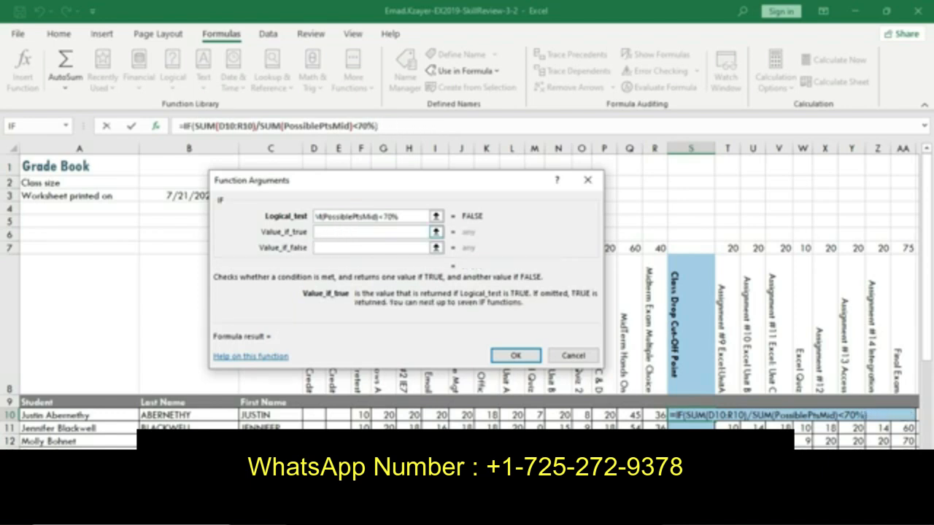
{"action": "type", "text": "Warning!"}
{"action": "key", "text": "Tab"}
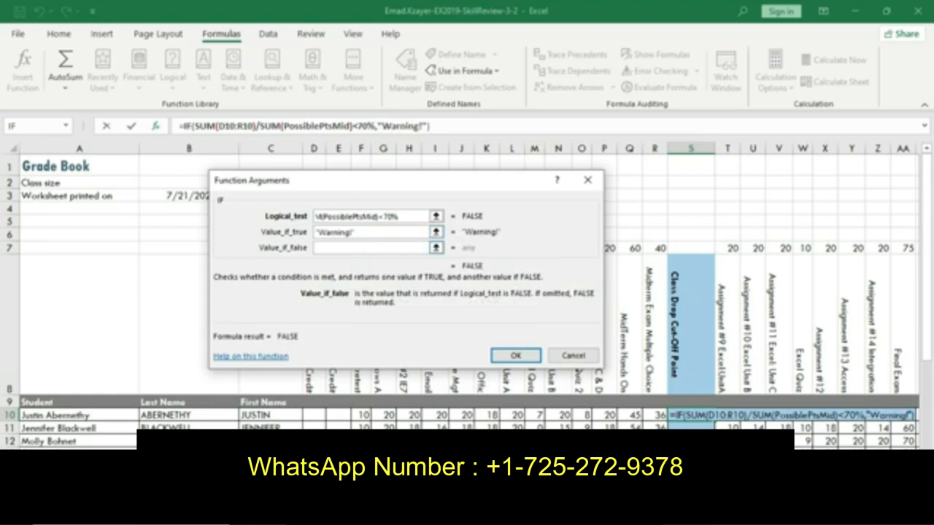
Step: Set Value_if_false to a space in quotation marks and complete the IF function in S10 as directed by SIMnet step 10h
{"action": "type", "text": "\"\""}
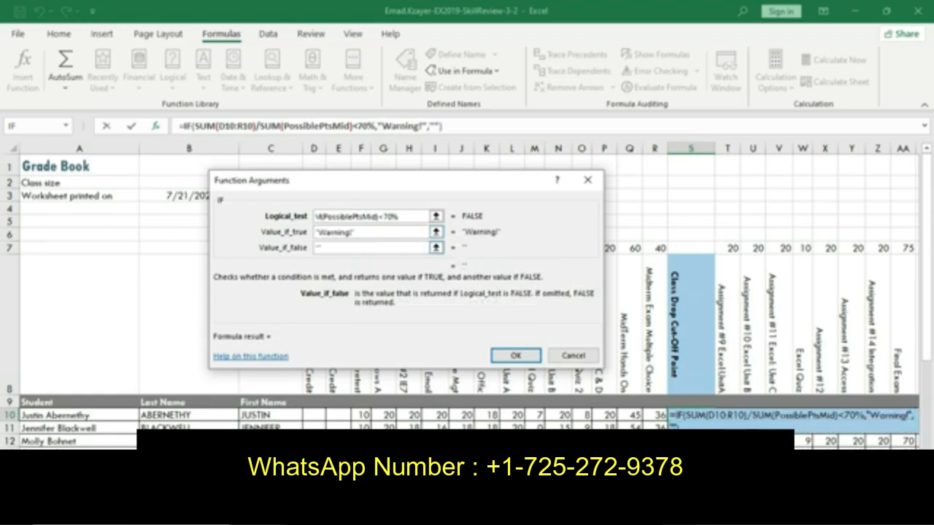
{"action": "key", "text": "alt+Tab"}
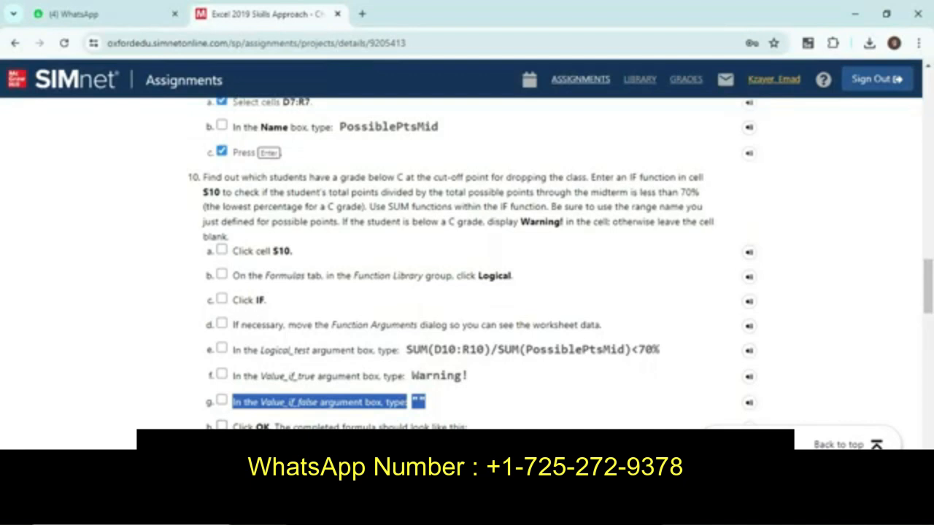
{"action": "left_click", "coordinate": [418, 403]}
{"action": "triple_click", "coordinate": [351, 428]}
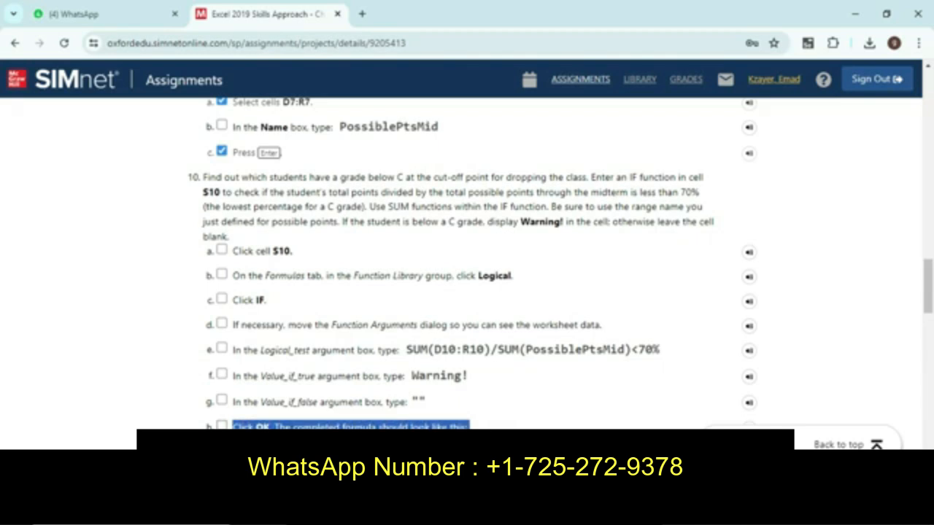
{"action": "key", "text": "alt+Tab"}
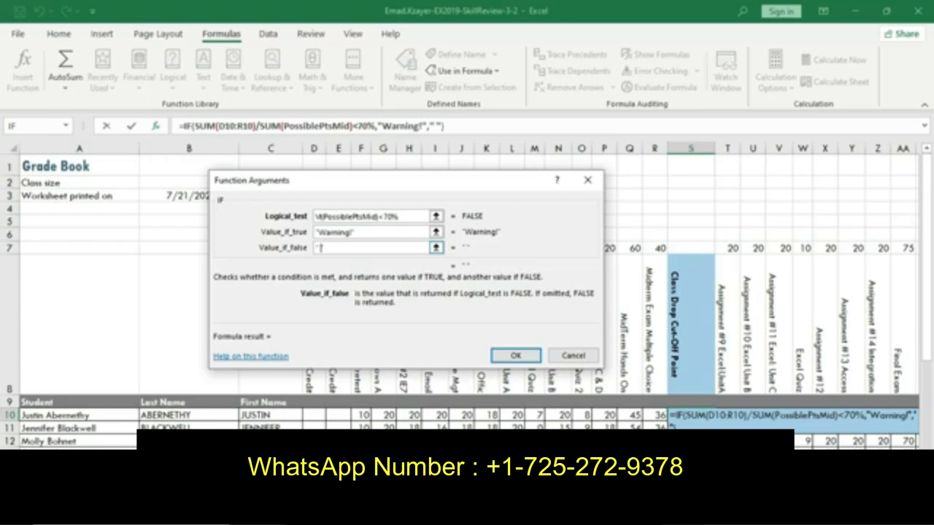
{"action": "left_click", "coordinate": [516, 355]}
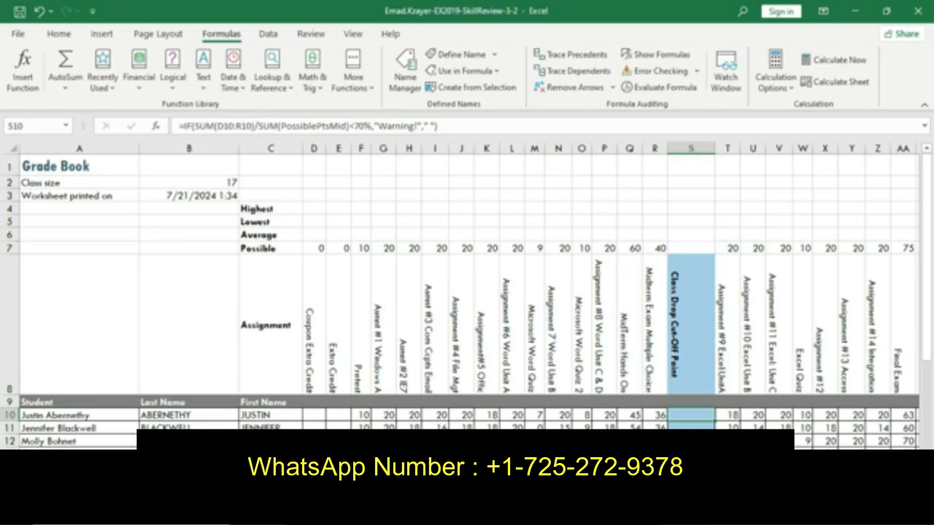
Step: Compare the IF formula in cell S10 in Excel with the completed formula given in SIMnet step 10h
{"action": "key", "text": "alt+Tab"}
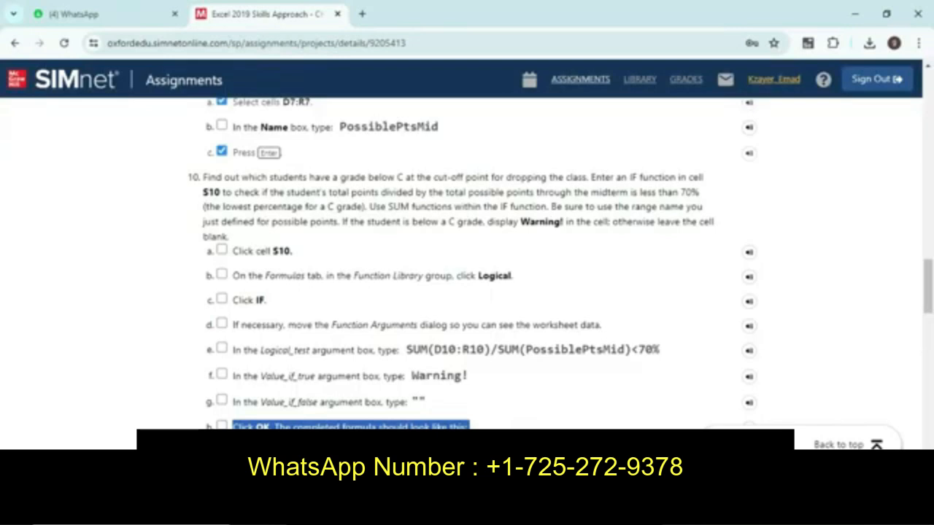
{"action": "key", "text": "alt+Tab"}
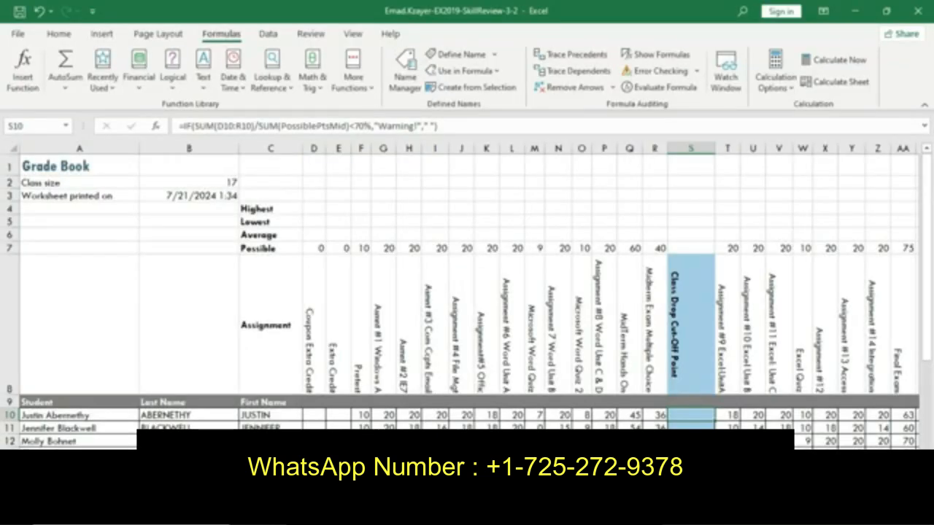
{"action": "key", "text": "alt+Tab"}
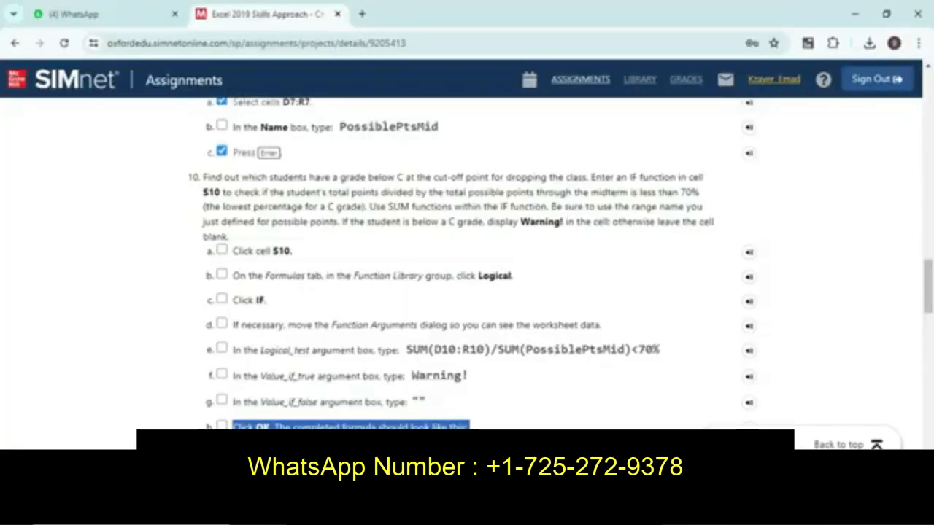
{"action": "key", "text": "alt+Tab"}
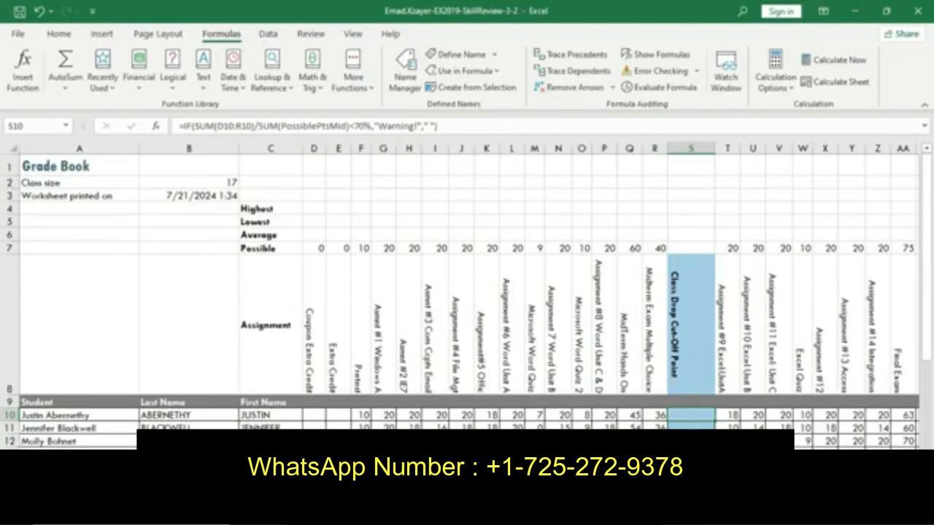
{"action": "key", "text": "alt+Tab"}
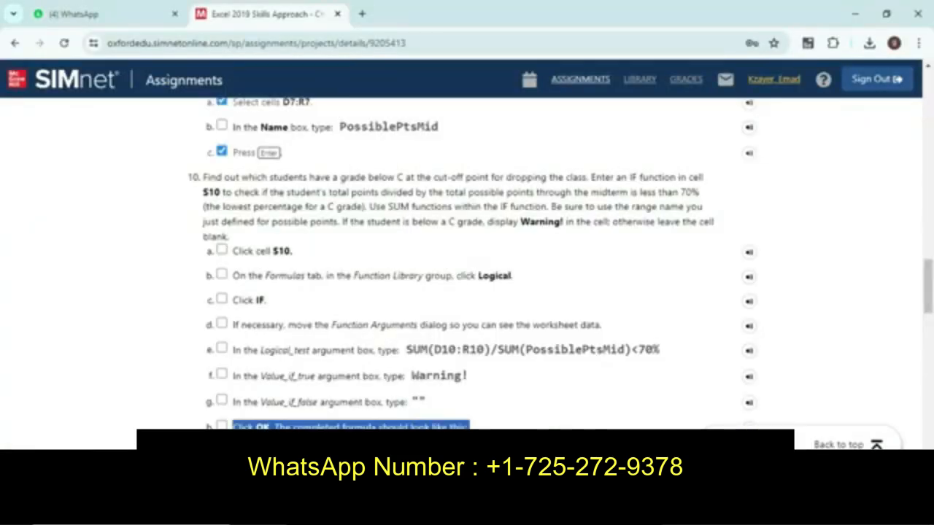
{"action": "key", "text": "alt+Tab"}
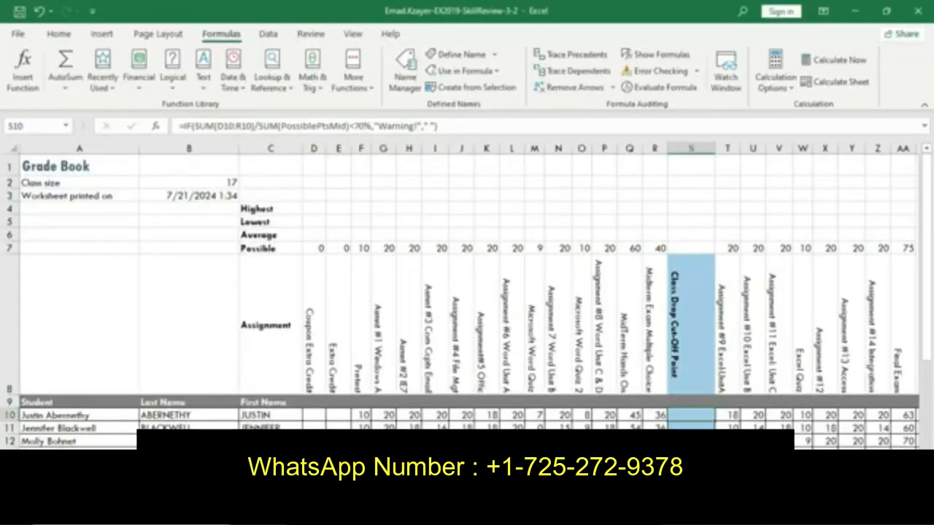
{"action": "key", "text": "alt+Tab"}
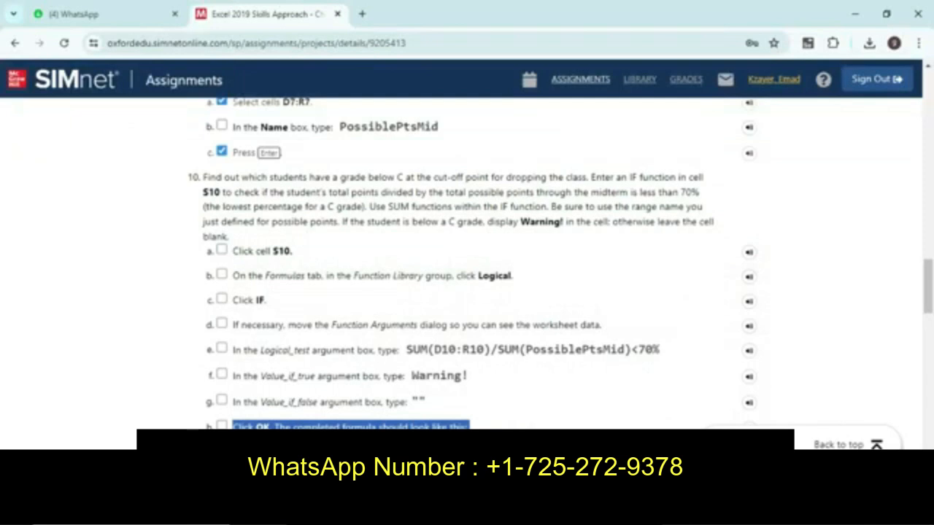
{"action": "scroll", "coordinate": [467, 262], "scroll_direction": "down", "scroll_amount": 3}
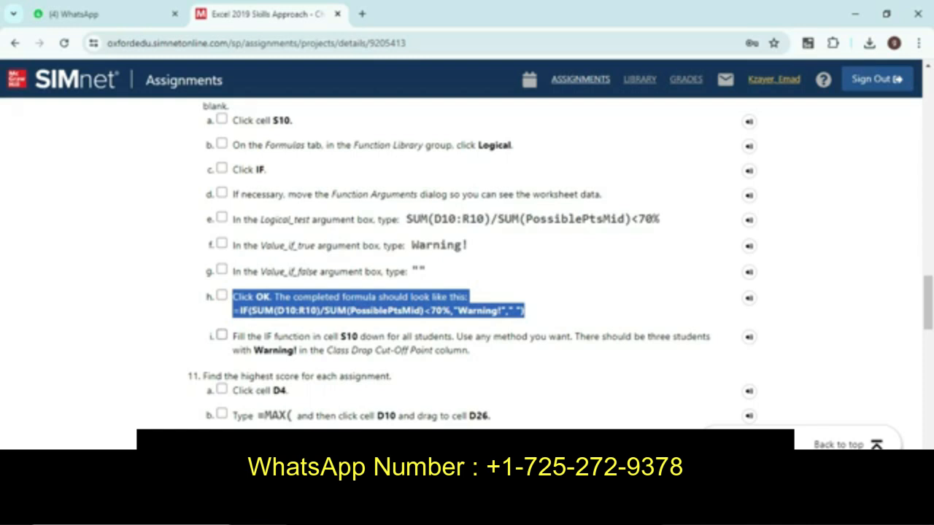
Step: Read step 10i in SIMnet, then fill the IF formula from S10 down through S26 for all students in Excel
{"action": "left_click_drag", "start_coordinate": [232, 336], "coordinate": [471, 351]}
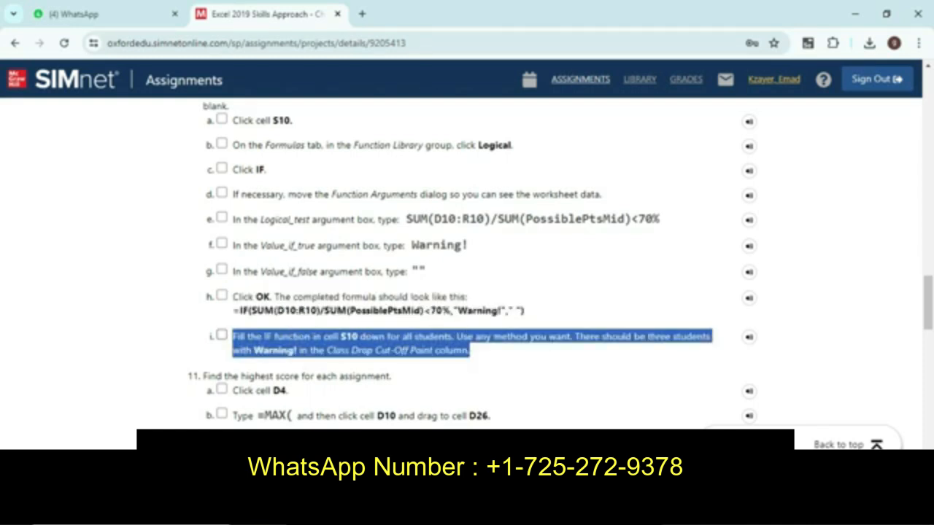
{"action": "key", "text": "alt+Tab"}
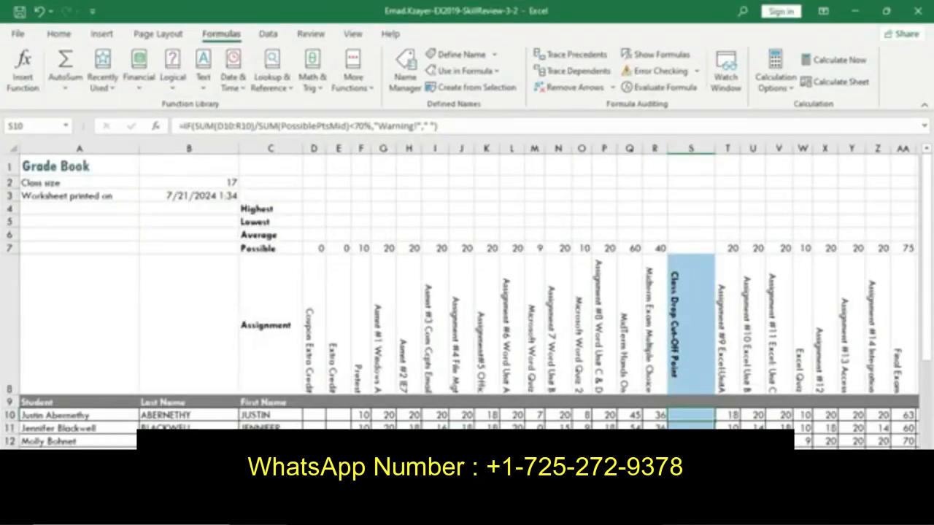
{"action": "left_click_drag", "start_coordinate": [715, 421], "coordinate": [708, 384]}
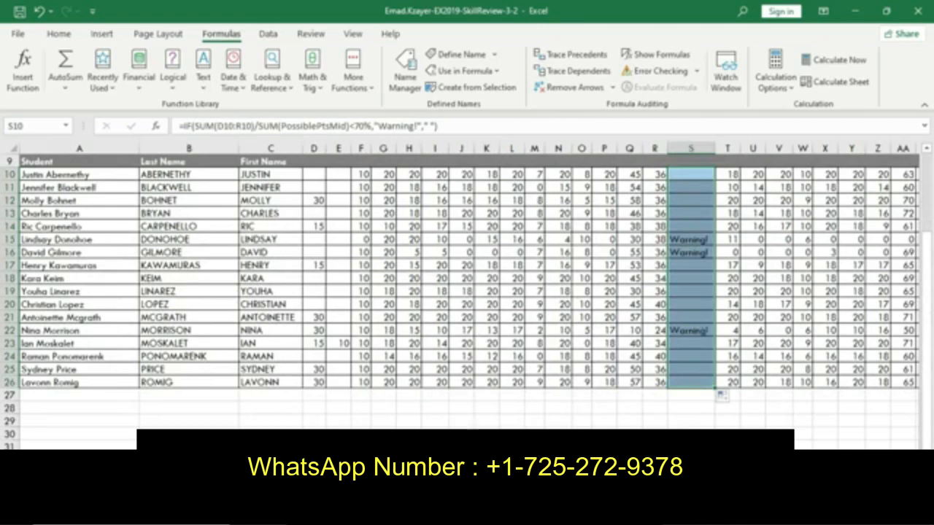
{"action": "left_click", "coordinate": [630, 421]}
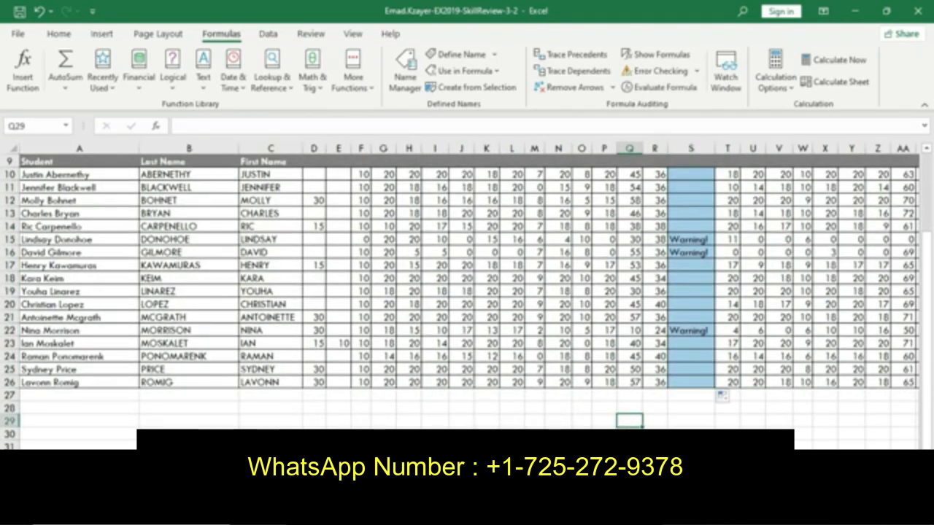